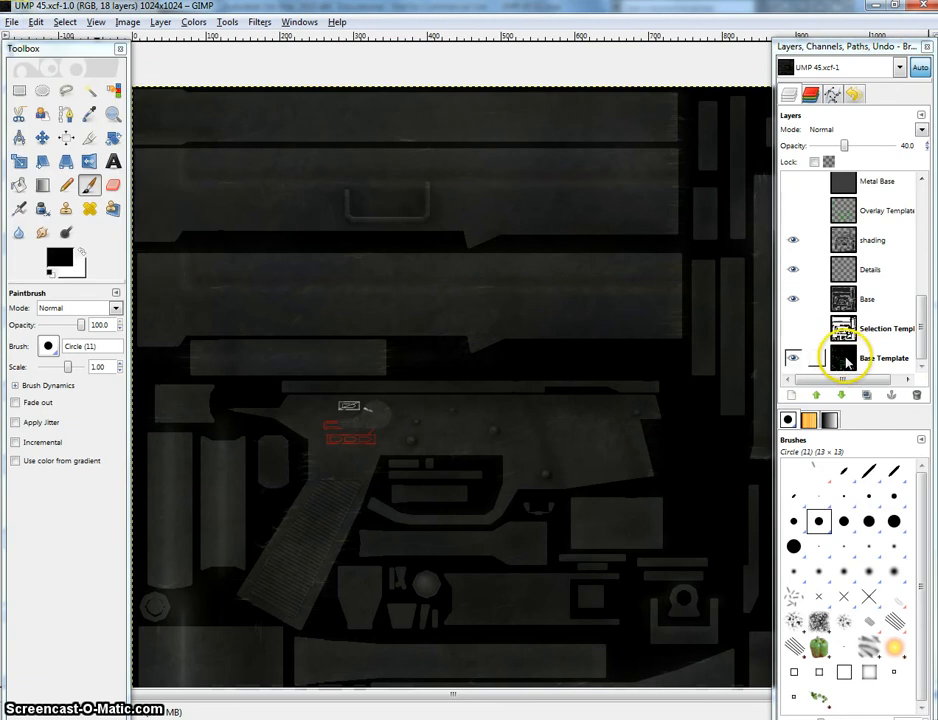
- Open template.tif as a new layer directly above the Base Template layer
left_click(840, 364)
left_click(12, 22)
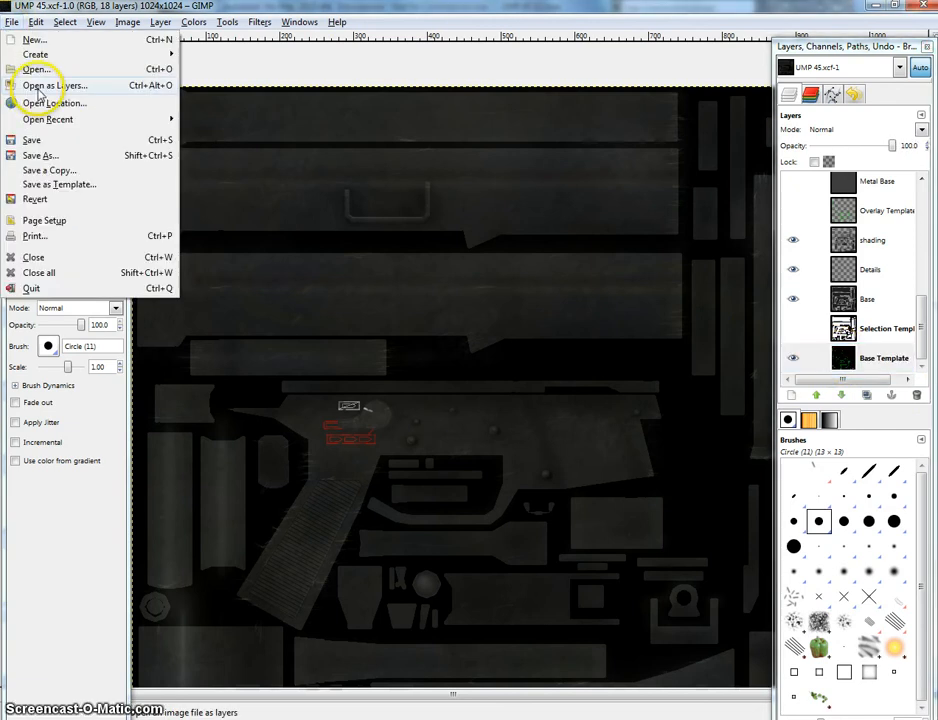
left_click(35, 69)
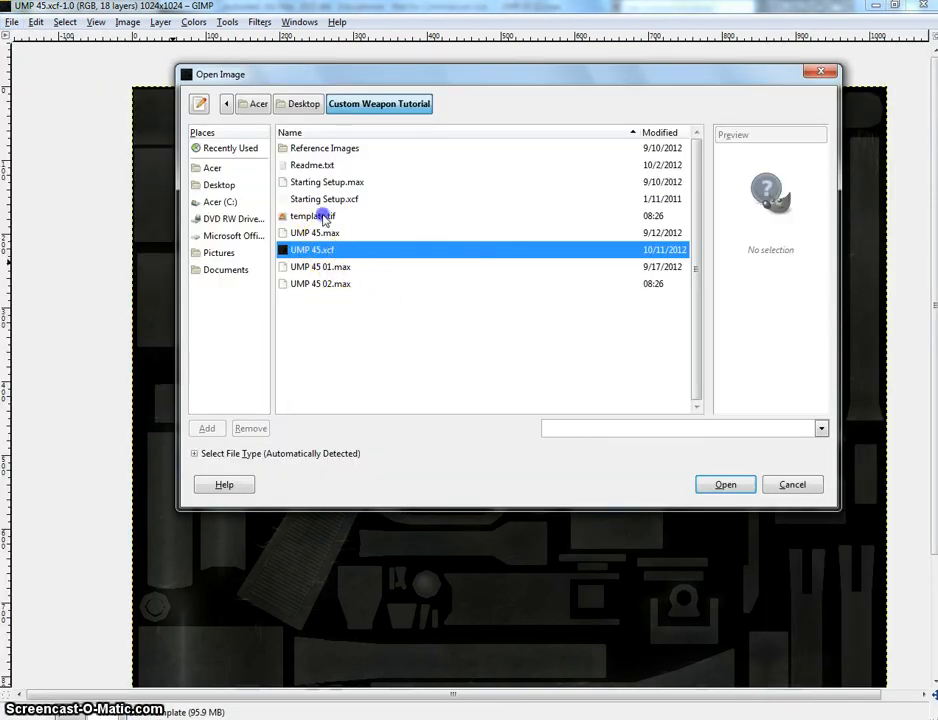
left_click(322, 216)
left_click(720, 483)
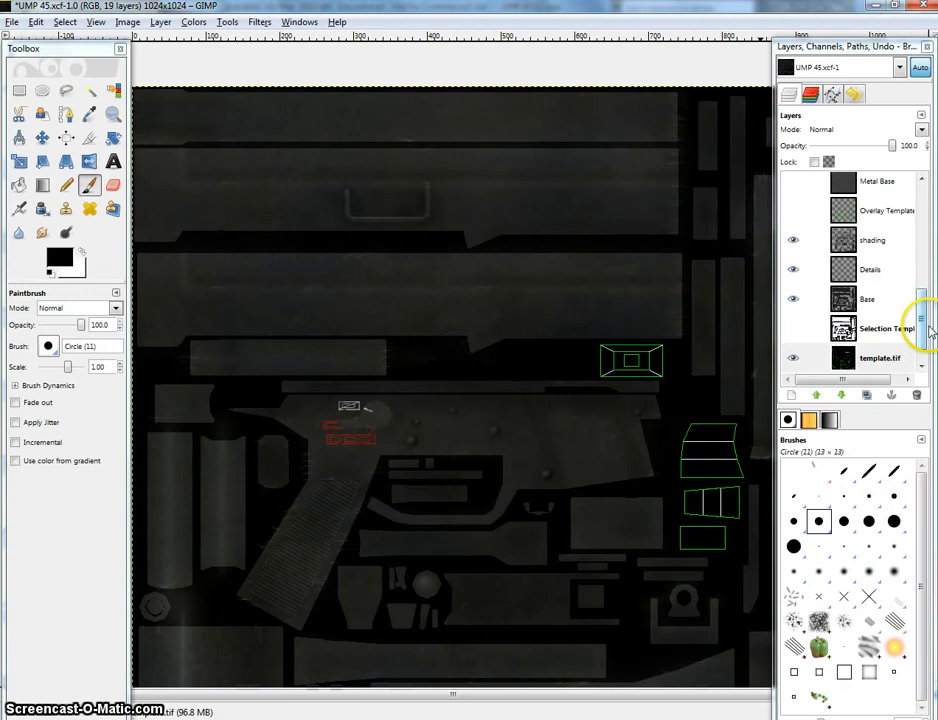
- Fuzzy-select the outer faces and centre square of the nested-rectangle part on the template.tif layer
left_click_drag(923, 327, 924, 354)
left_click_drag(518, 290, 336, 84)
left_click_drag(553, 211, 510, 315)
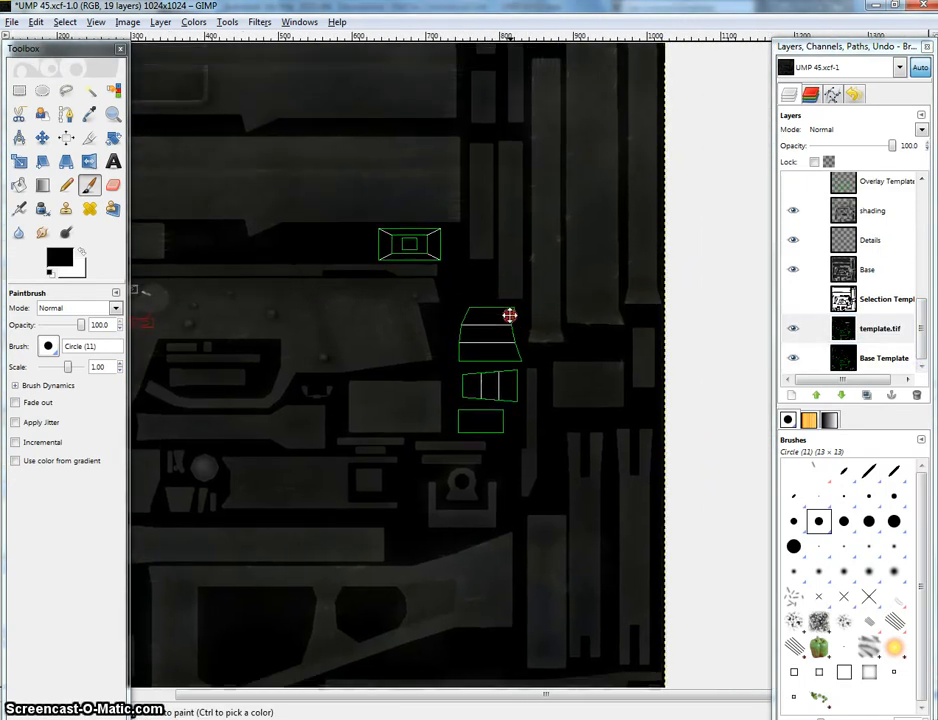
scroll(510, 315, "up", 1)
left_click(842, 330)
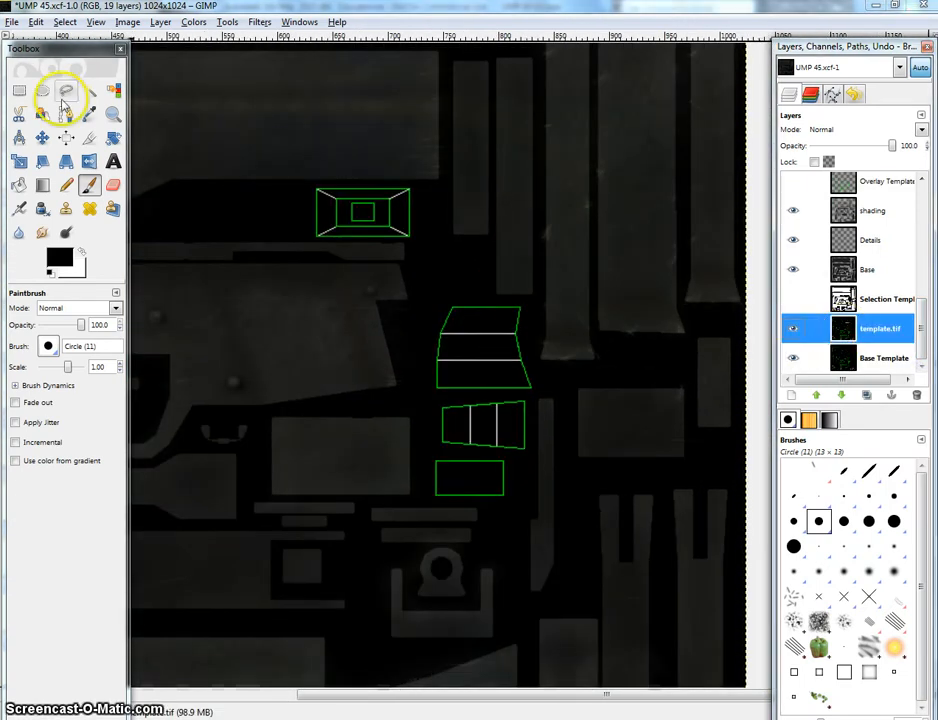
left_click(90, 91)
left_click(398, 222)
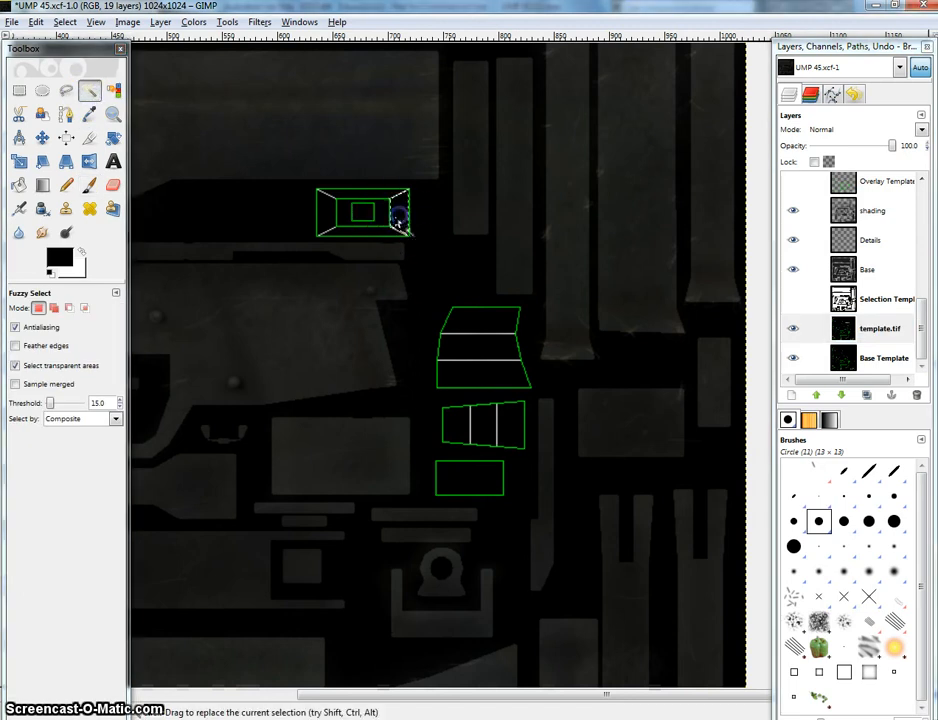
left_click(323, 218, "shift")
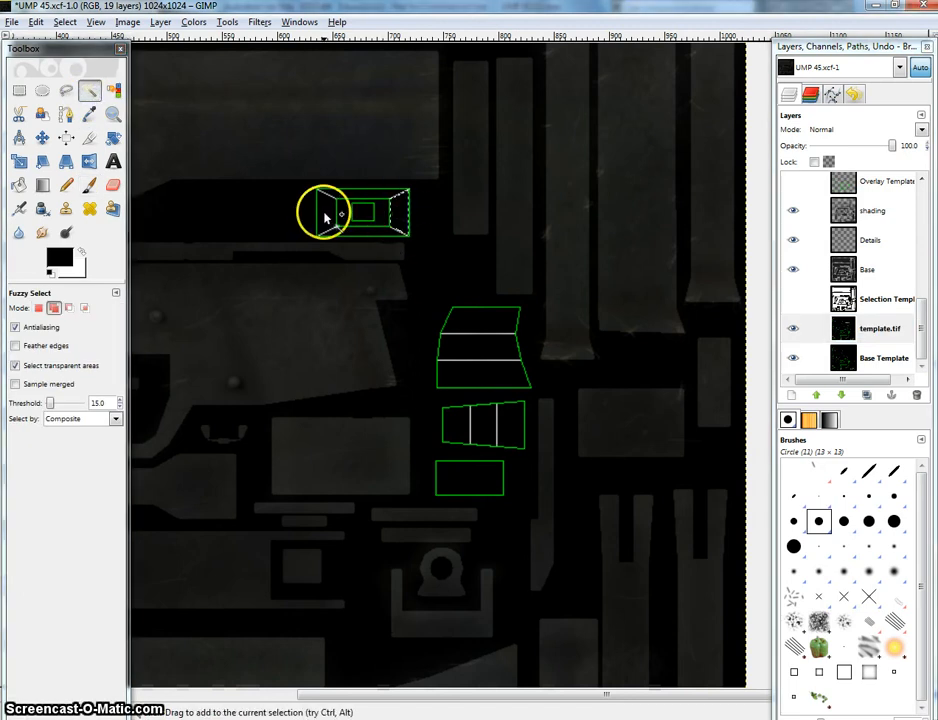
left_click(319, 222, "shift")
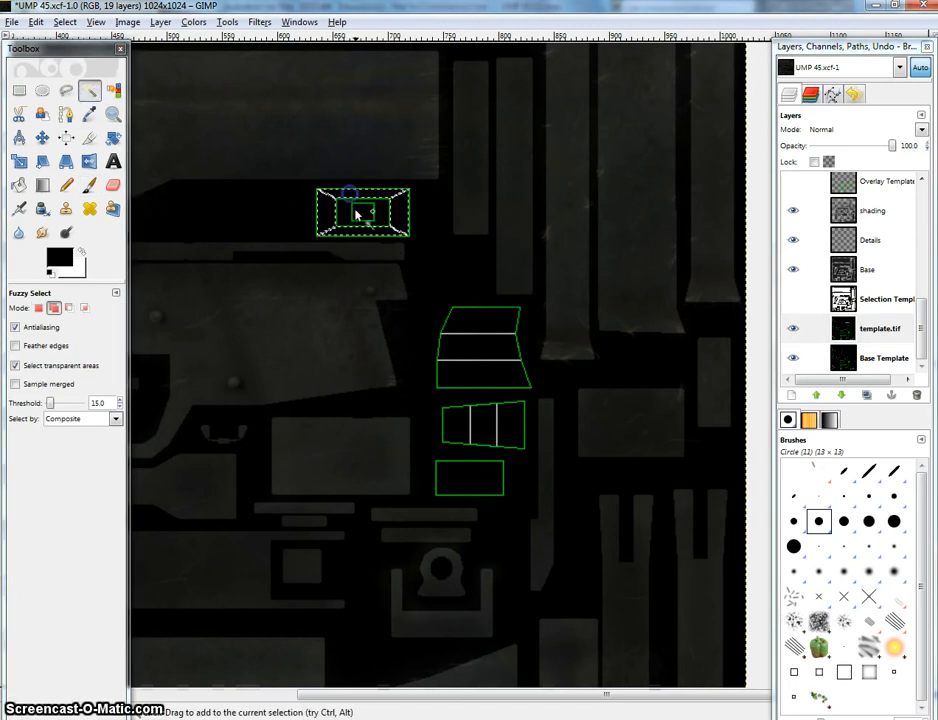
- Add all faces of the curved panel, the tapered panel and the small rectangle below them to the selection
left_click(484, 320, "shift")
left_click(484, 349, "shift")
left_click(494, 376, "shift")
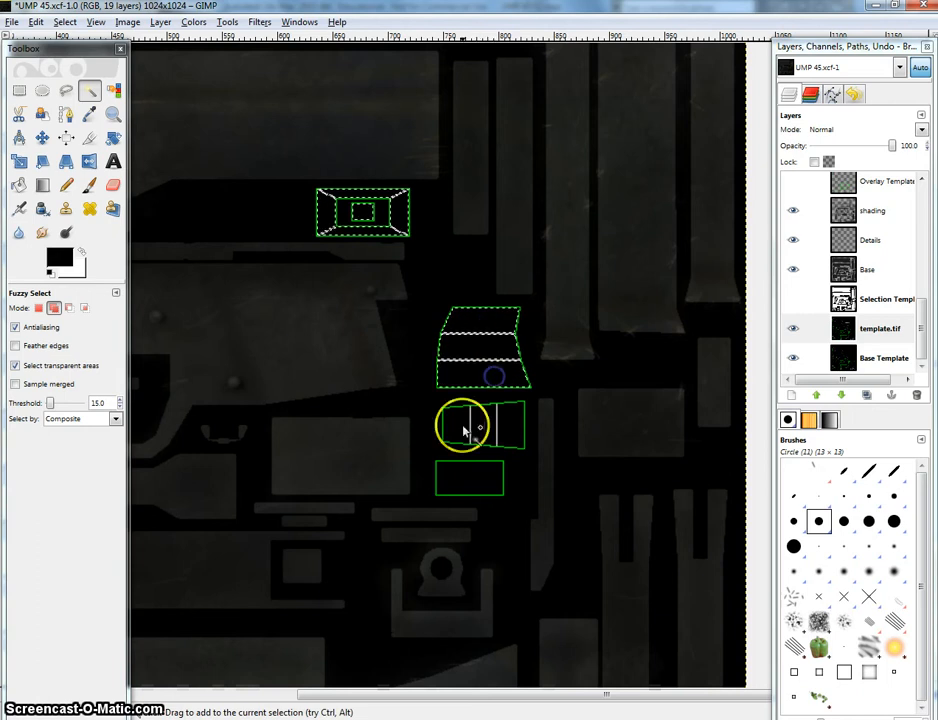
left_click(462, 427, "shift")
left_click(503, 425, "shift")
left_click(465, 477, "shift")
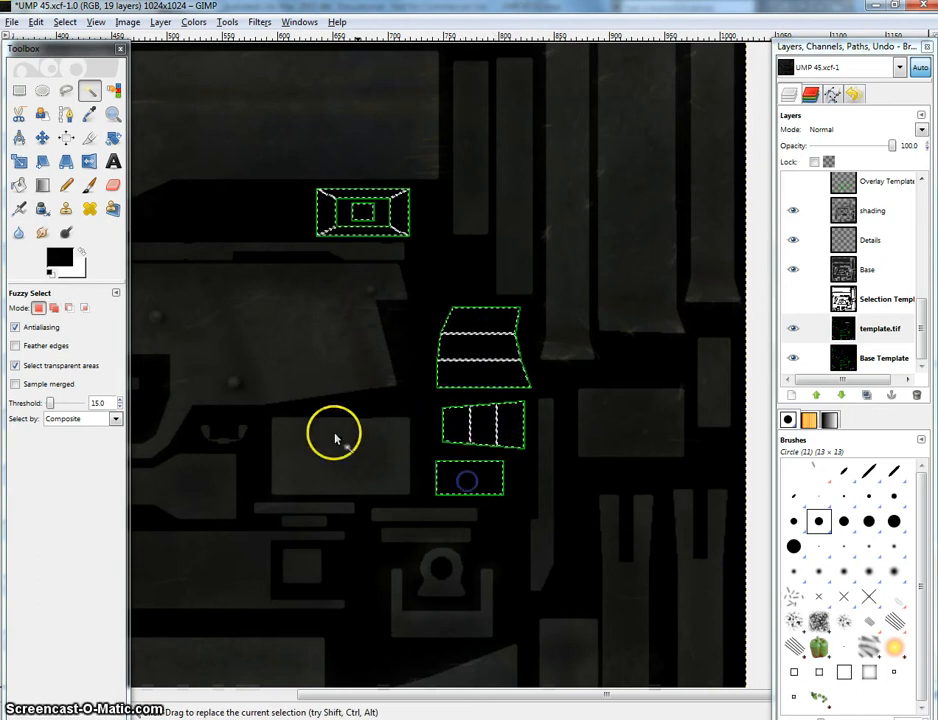
- Grow the selection of the new template parts by 2 pixels
scroll(568, 330, "down", 2)
left_click_drag(543, 318, 462, 304)
scroll(462, 304, "up", 2)
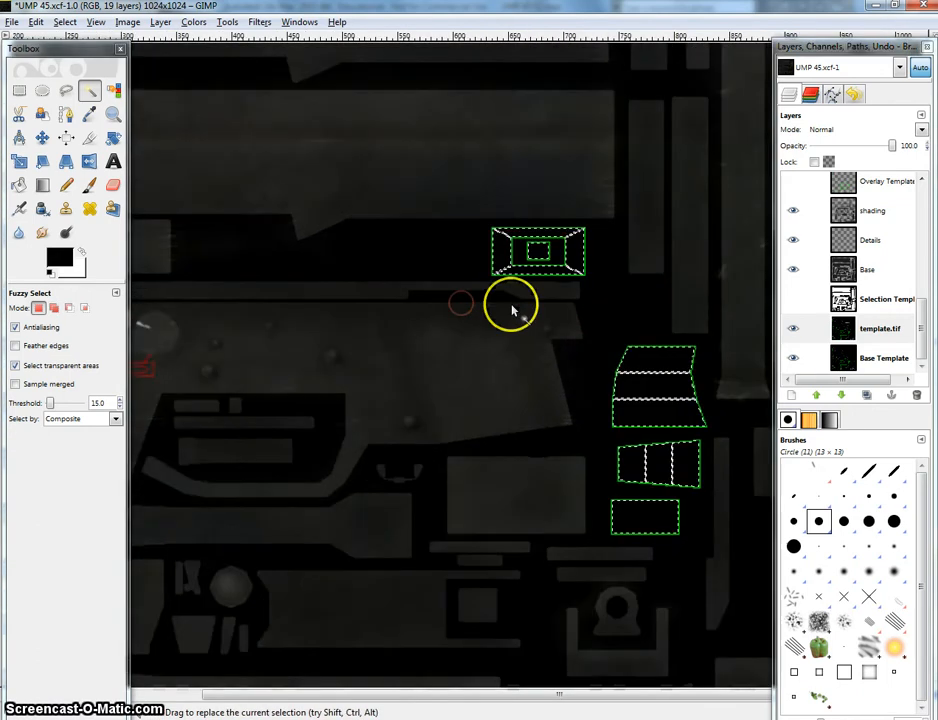
left_click_drag(562, 310, 426, 306)
right_click(426, 308)
mouse_move(470, 352)
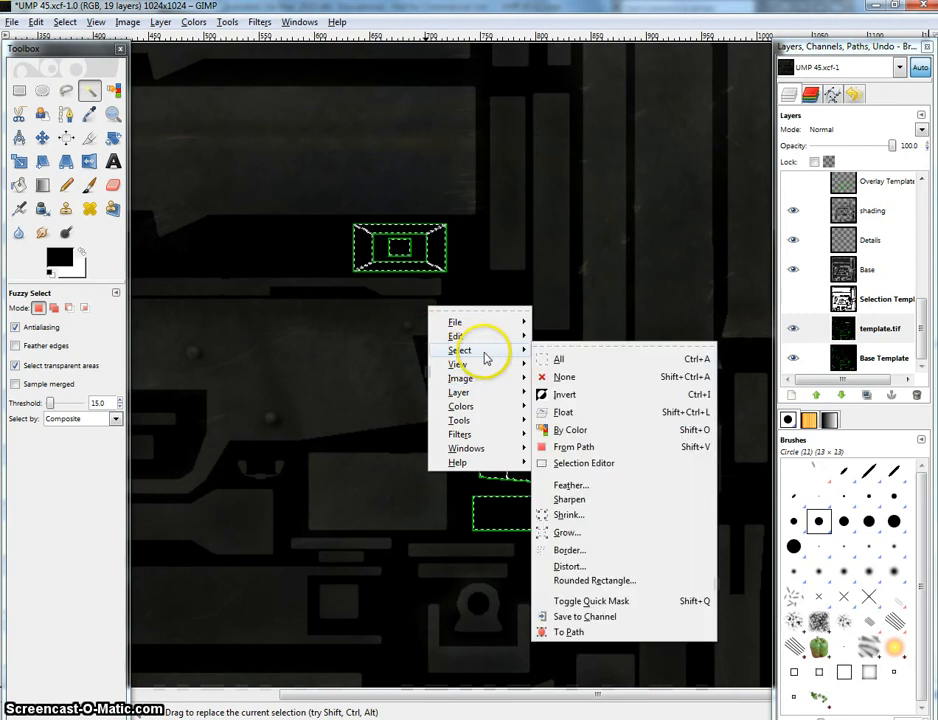
left_click(570, 533)
type("2")
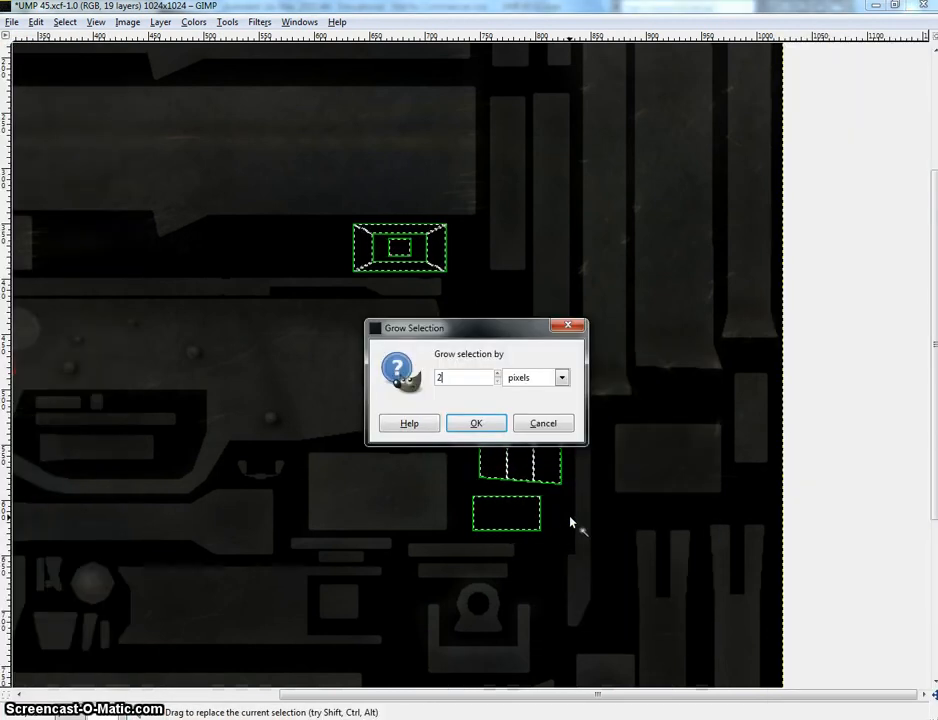
key("Return")
key("Tab")
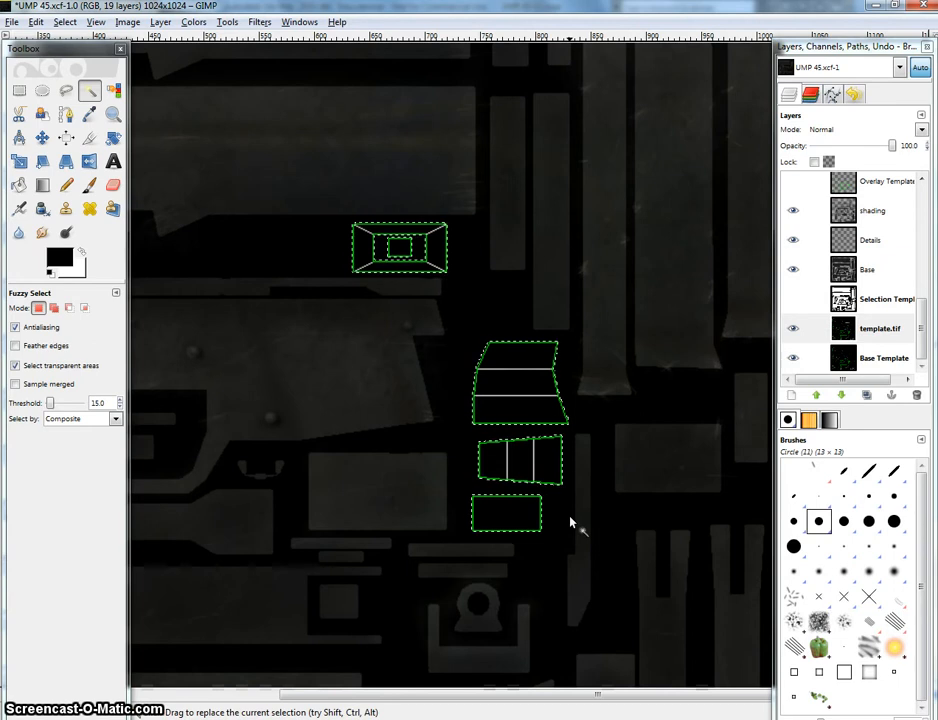
- Copy the selected areas from the Metal Base layer and paste them onto the Base layer
left_click(842, 324)
left_click_drag(921, 318, 915, 272)
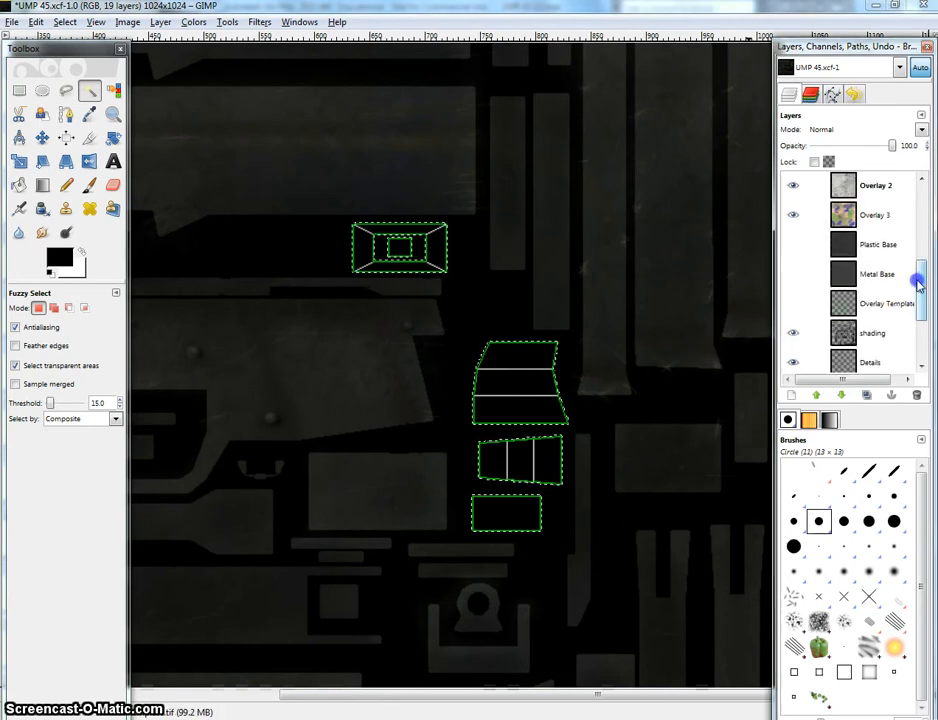
left_click(810, 273)
key("ctrl+c")
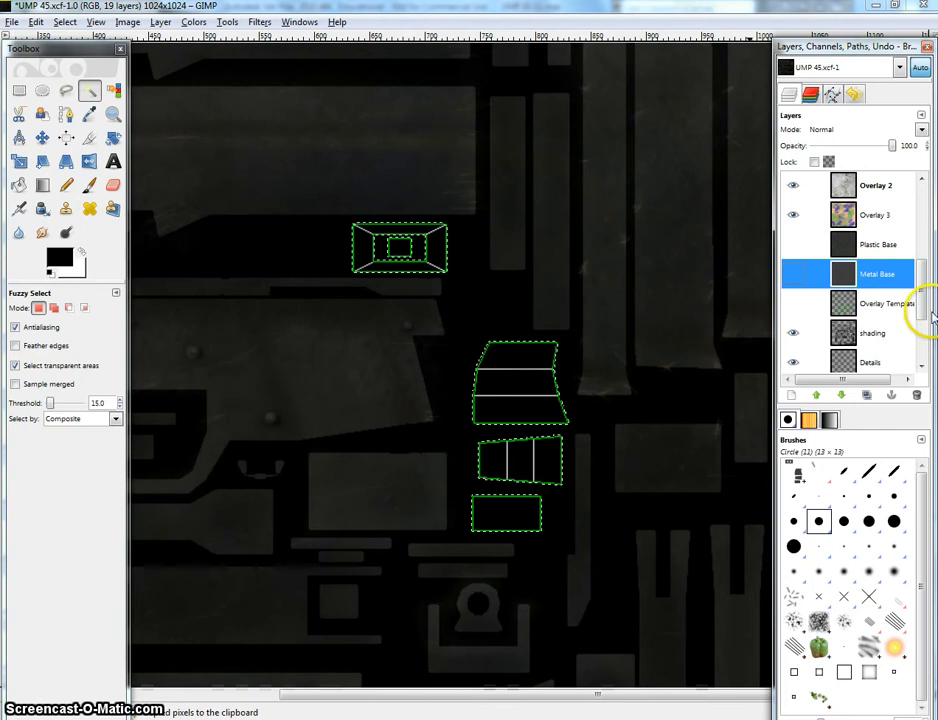
left_click_drag(921, 296, 919, 324)
left_click(850, 288)
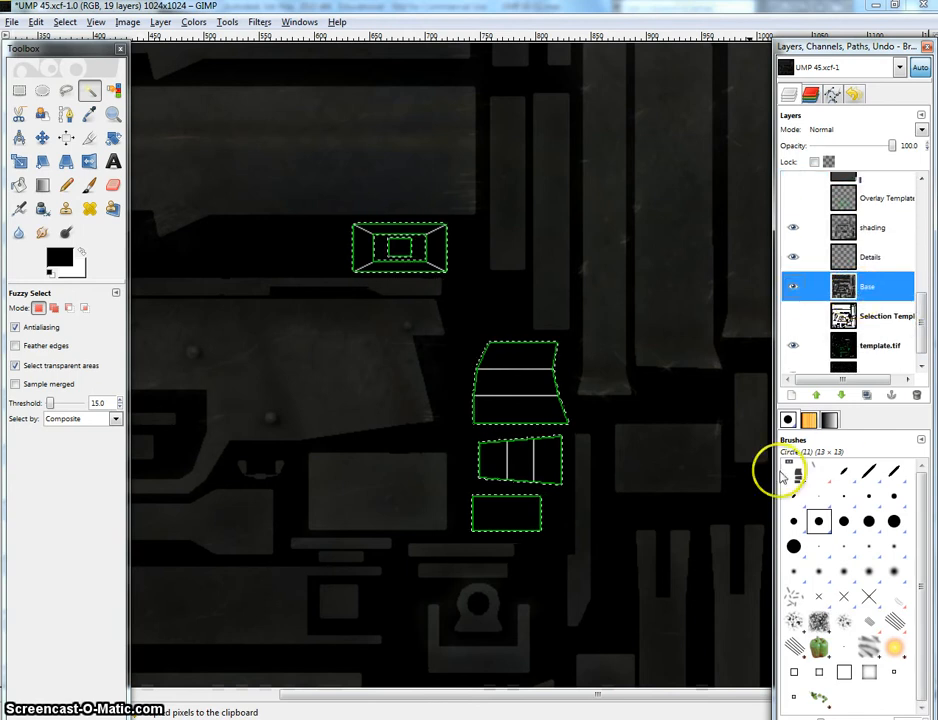
key("ctrl+v")
- Set the pasted metal pieces' contrast to 22 and anchor the floating selection to the Base layer
right_click(447, 282)
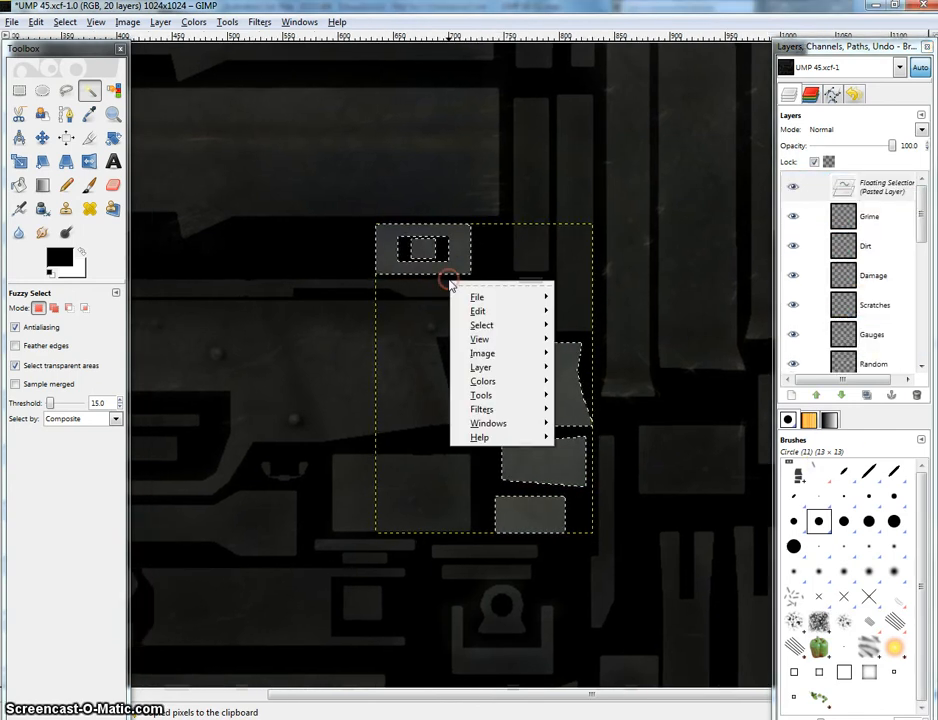
mouse_move(503, 381)
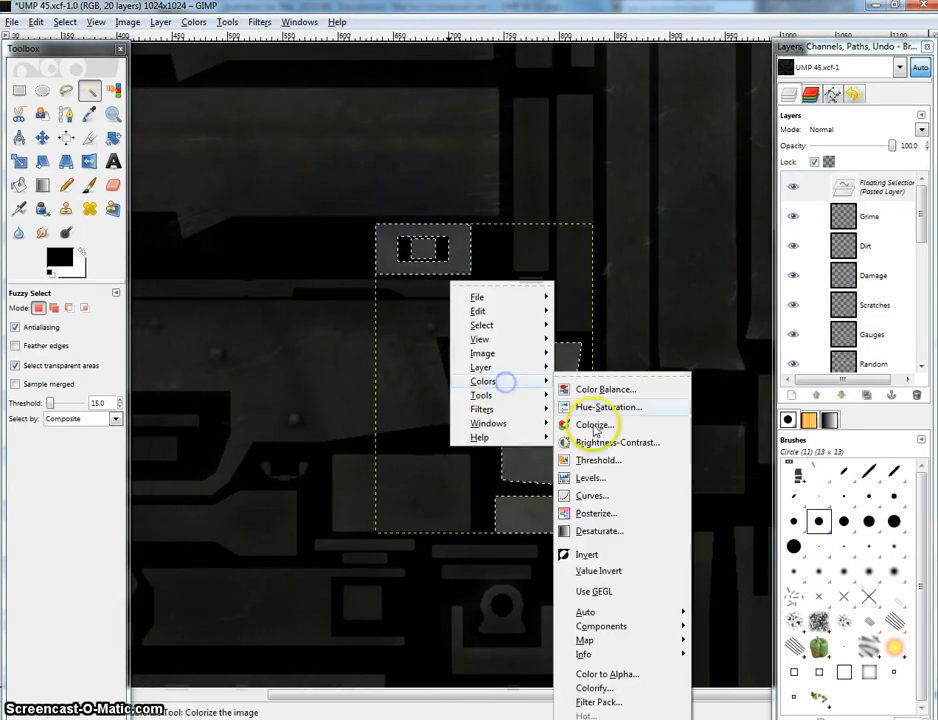
left_click(590, 442)
left_click_drag(806, 316, 822, 332)
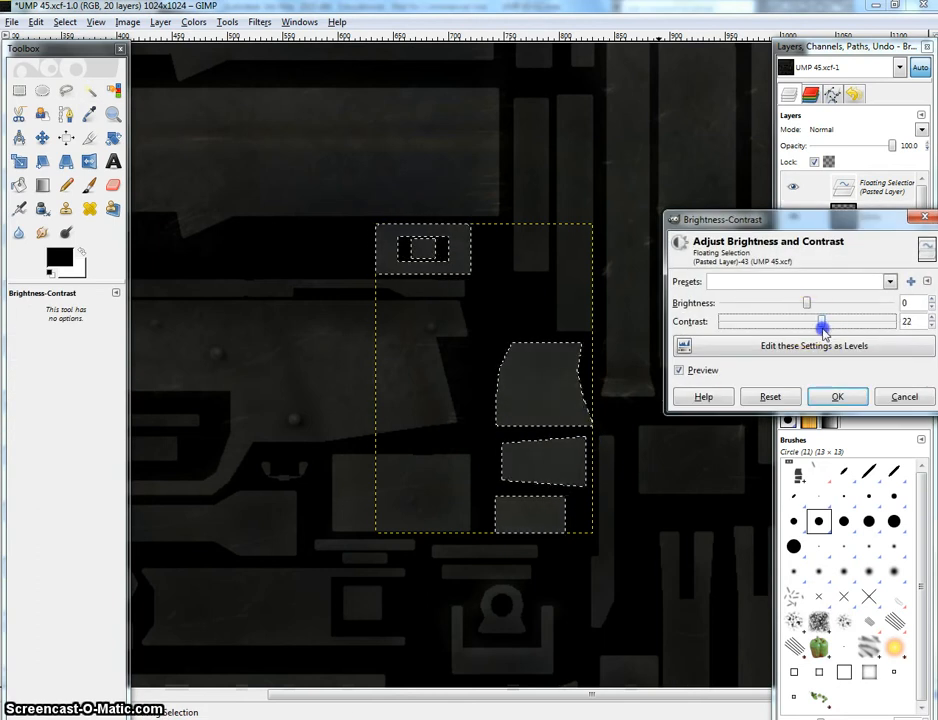
left_click(832, 397)
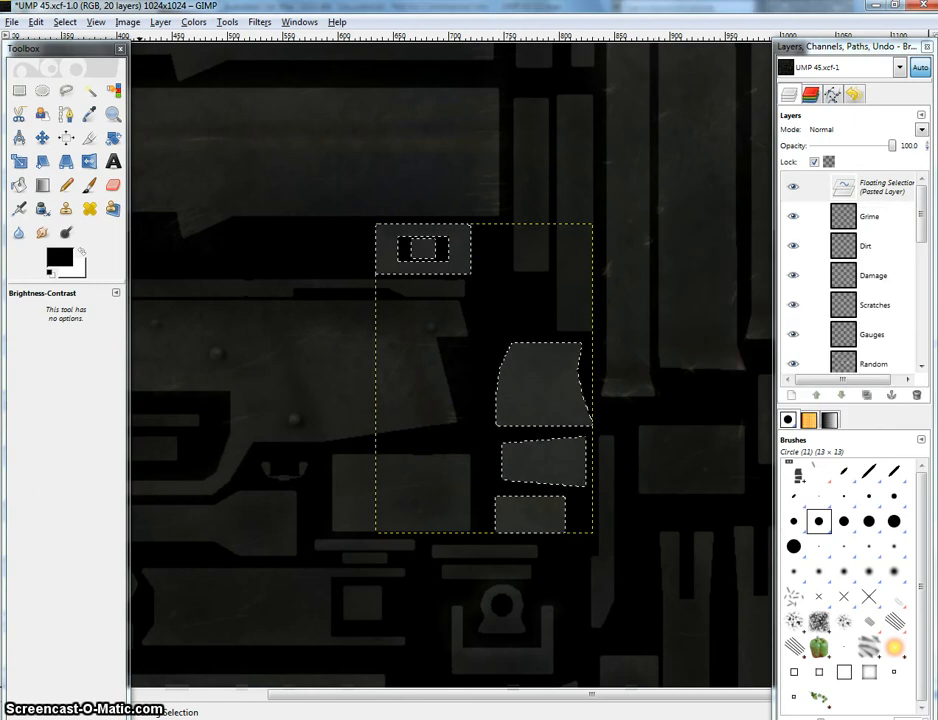
left_click(19, 90)
left_click(527, 242)
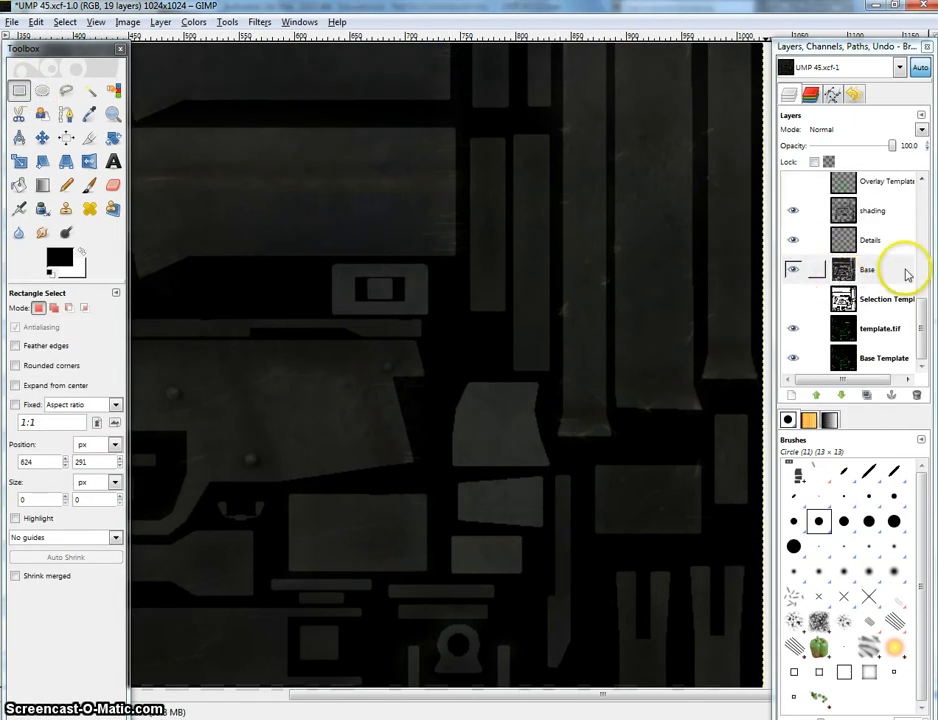
- Set up the Airbrush on the shading layer with the Circle Fuzzy (13) brush at a scale of 4.30
left_click(815, 216)
left_click(19, 208)
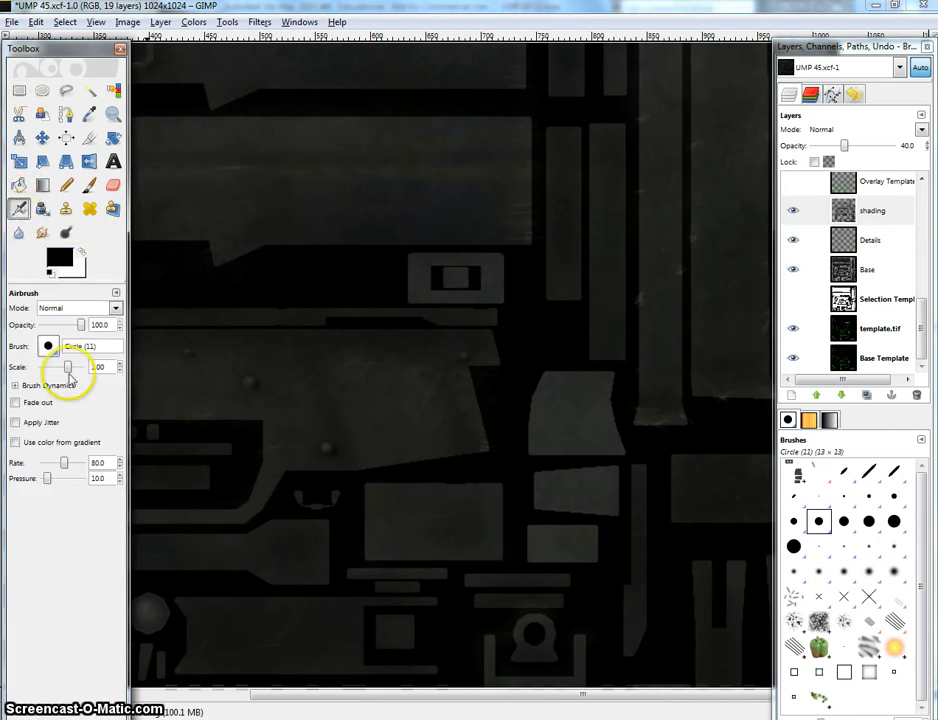
left_click(47, 346)
left_click(104, 430)
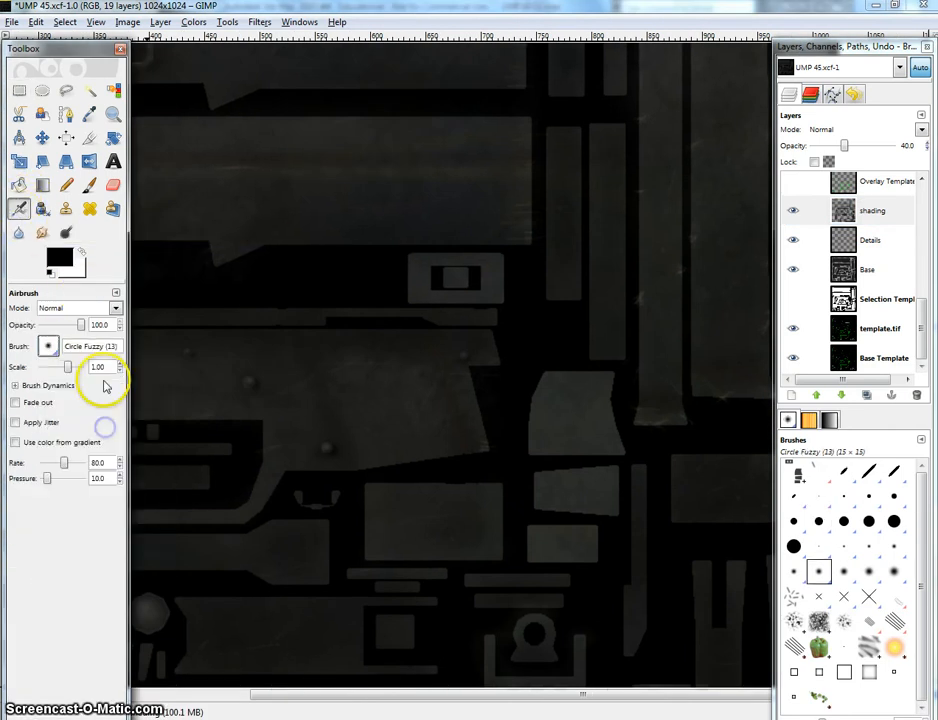
left_click_drag(456, 417, 396, 364)
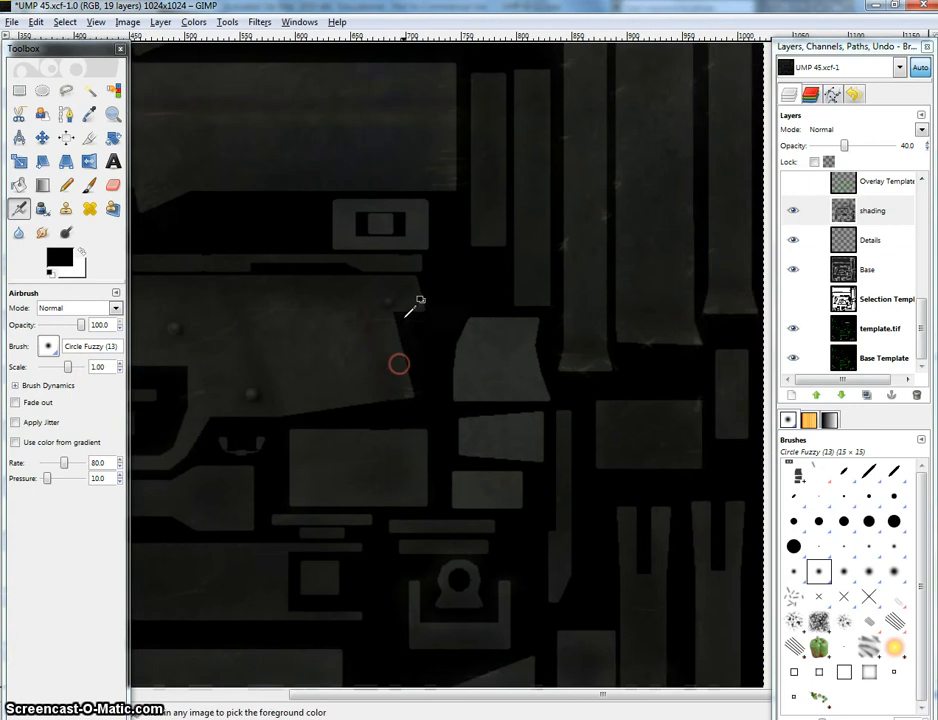
scroll(405, 315, "up", 1)
left_click_drag(405, 315, 461, 404)
scroll(452, 376, "up", 15)
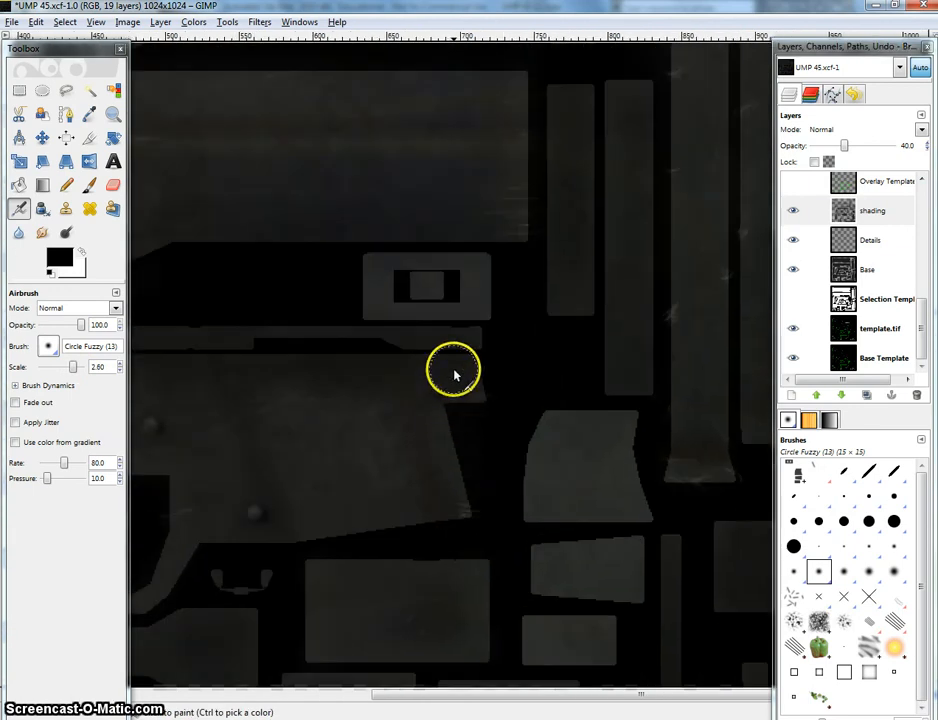
- Airbrush black shading along the edges of the nested-rectangle part and the curved panel
mouse_move(362, 262)
left_mouse_down()
mouse_move(407, 243)
mouse_move(399, 258)
mouse_move(430, 275)
left_mouse_up()
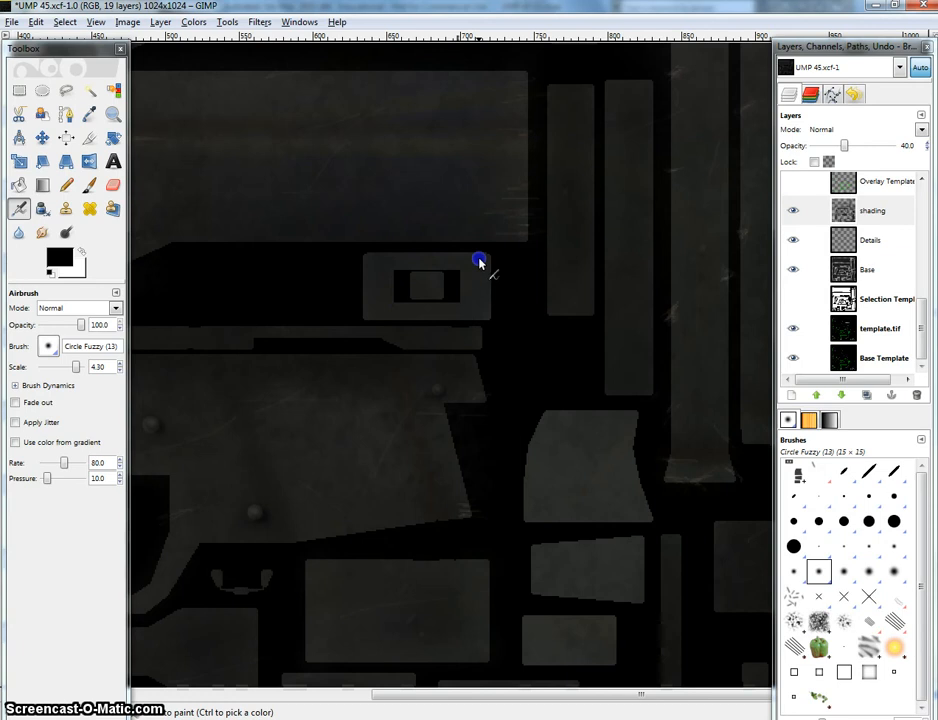
mouse_move(521, 410)
left_mouse_down()
mouse_move(473, 358)
mouse_move(465, 366)
mouse_move(581, 375)
left_mouse_up()
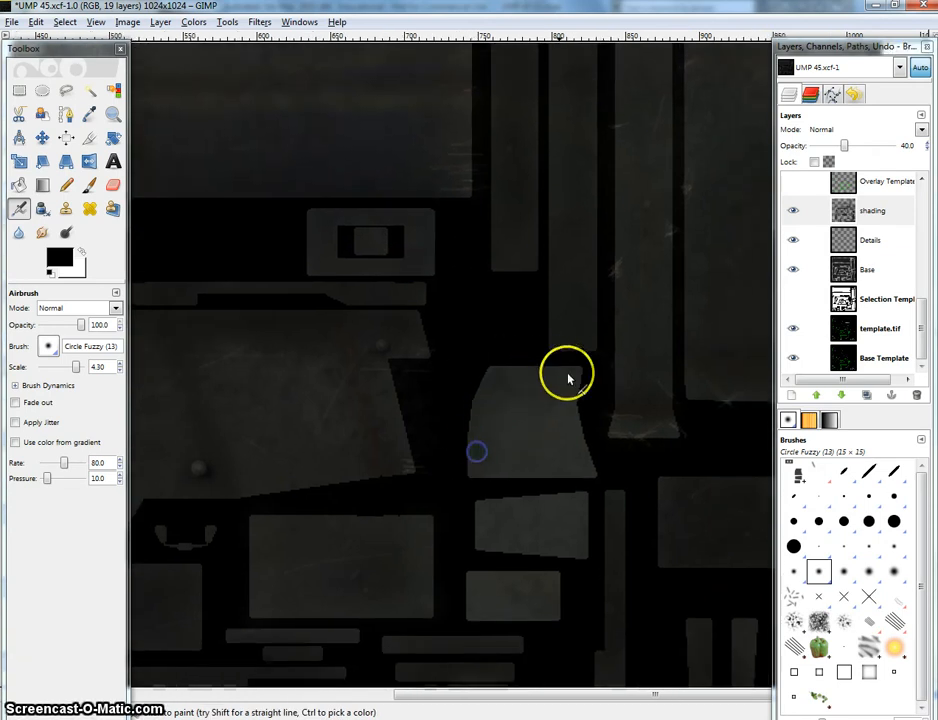
left_click_drag(573, 418, 574, 384)
- Airbrush white highlights at 40 opacity along the curved panel's edges and across its middle
left_click(103, 345)
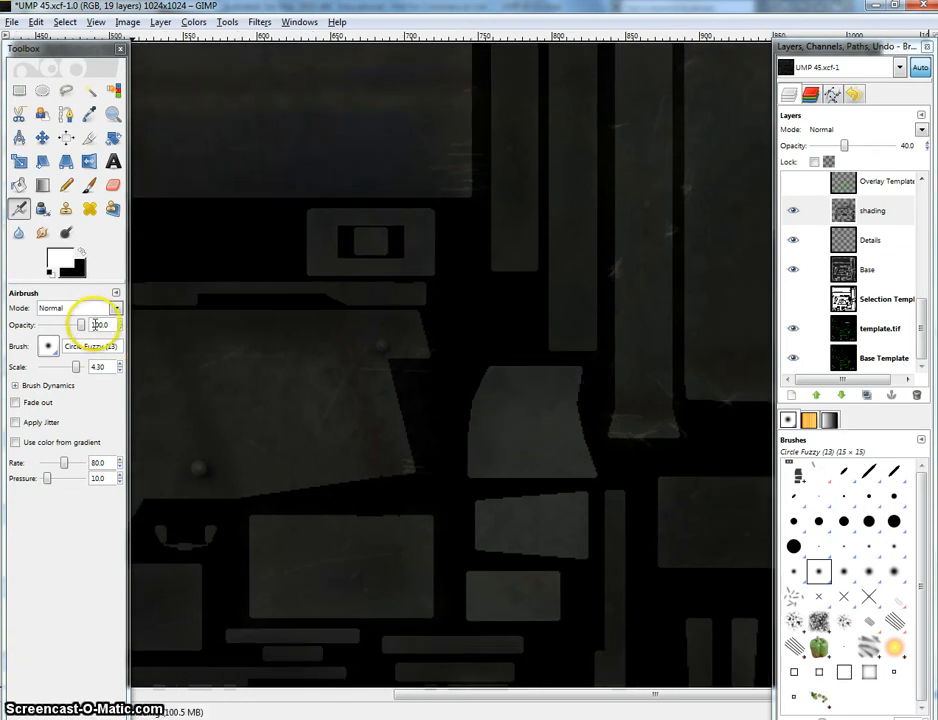
double_click(95, 325)
type("40")
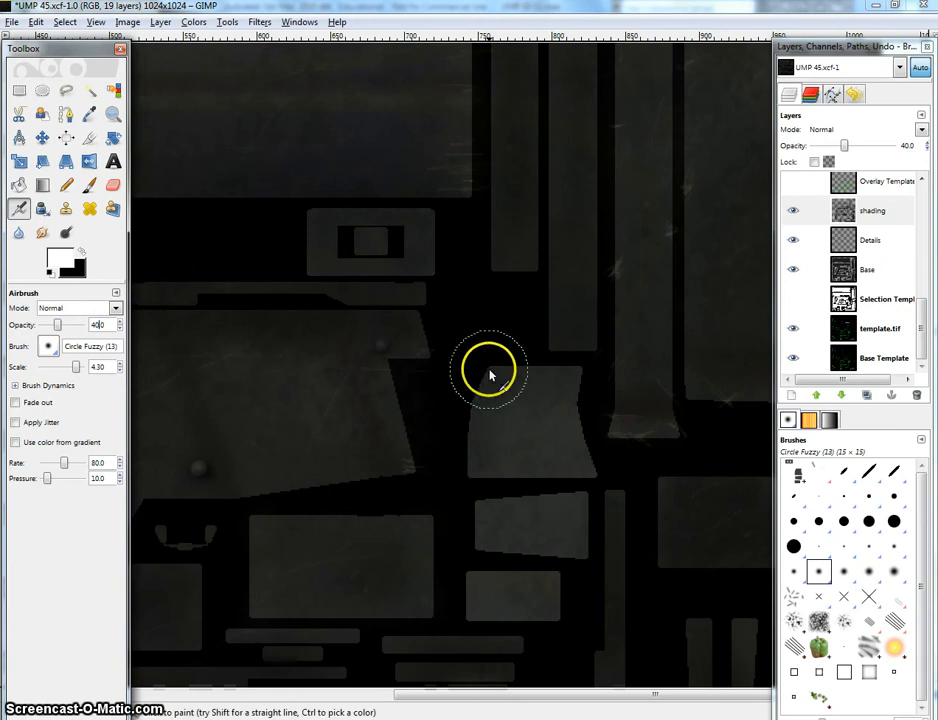
left_click(479, 446)
left_click(580, 374)
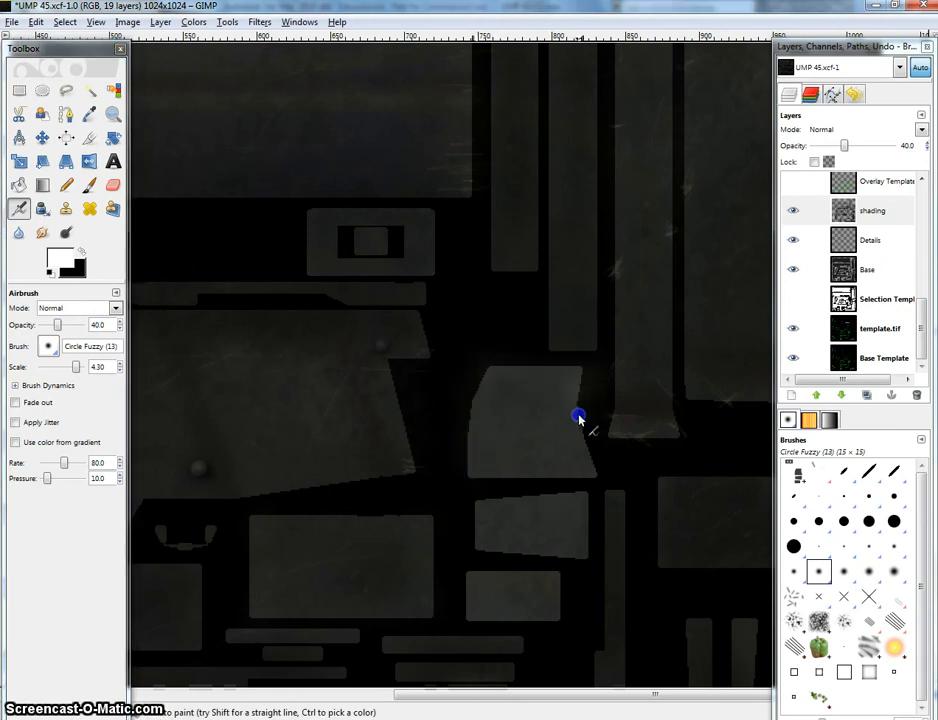
mouse_move(535, 420)
left_mouse_down()
mouse_move(530, 398)
mouse_move(513, 442)
left_mouse_up()
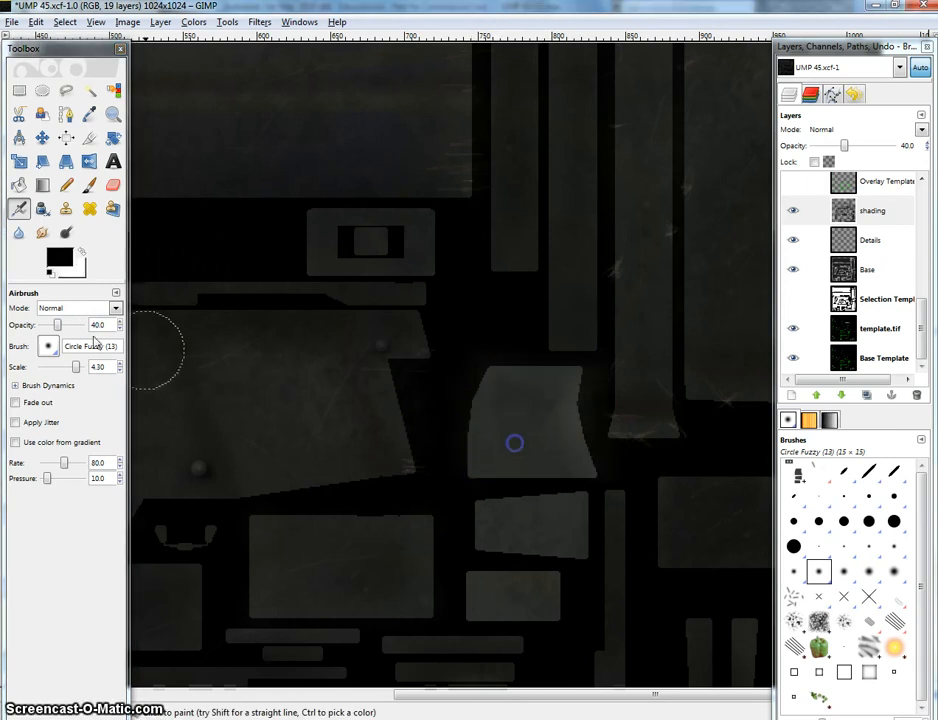
- Airbrush black shading at 100 opacity across the inner area of the curved panel
key("x")
left_click_drag(59, 329, 151, 328)
left_click(525, 418)
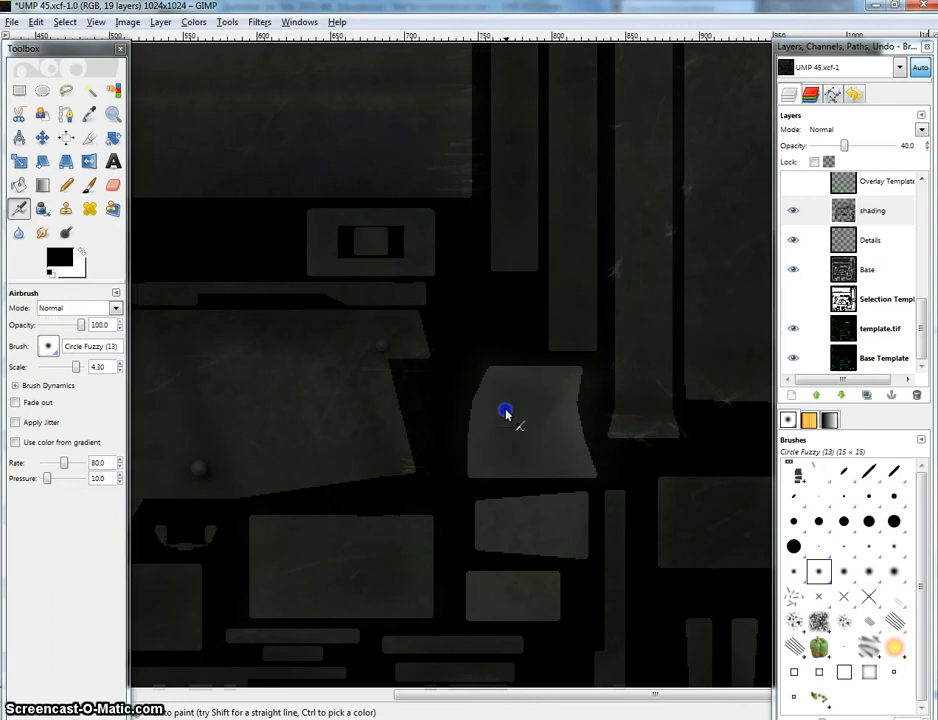
left_click_drag(494, 453, 559, 393)
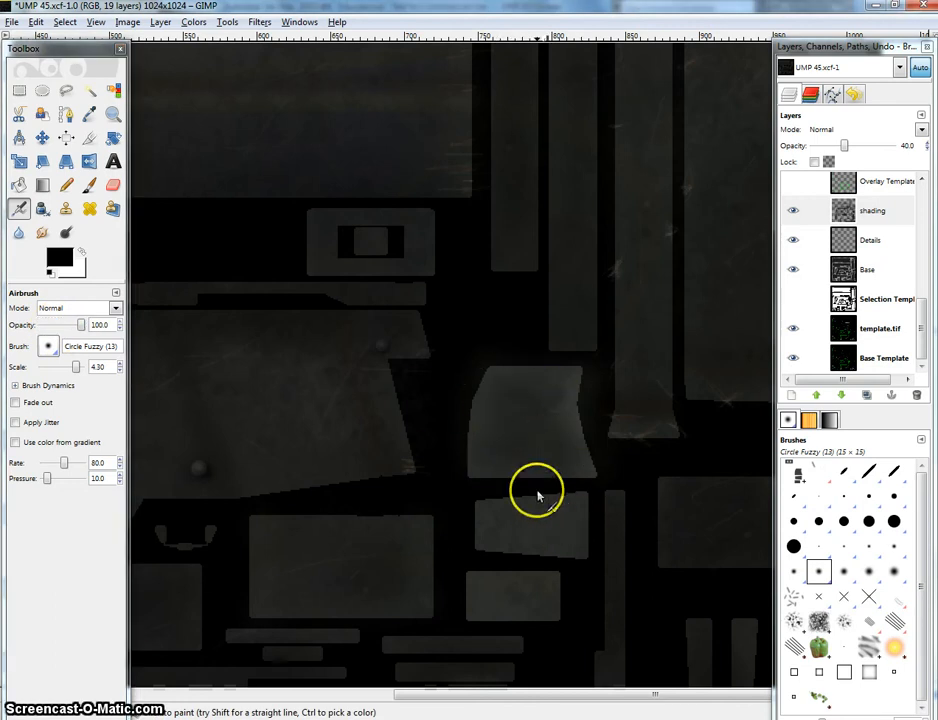
- Airbrush a white highlight down the middle of the tapered panel below the curved one
key("x")
left_click_drag(538, 512, 539, 555)
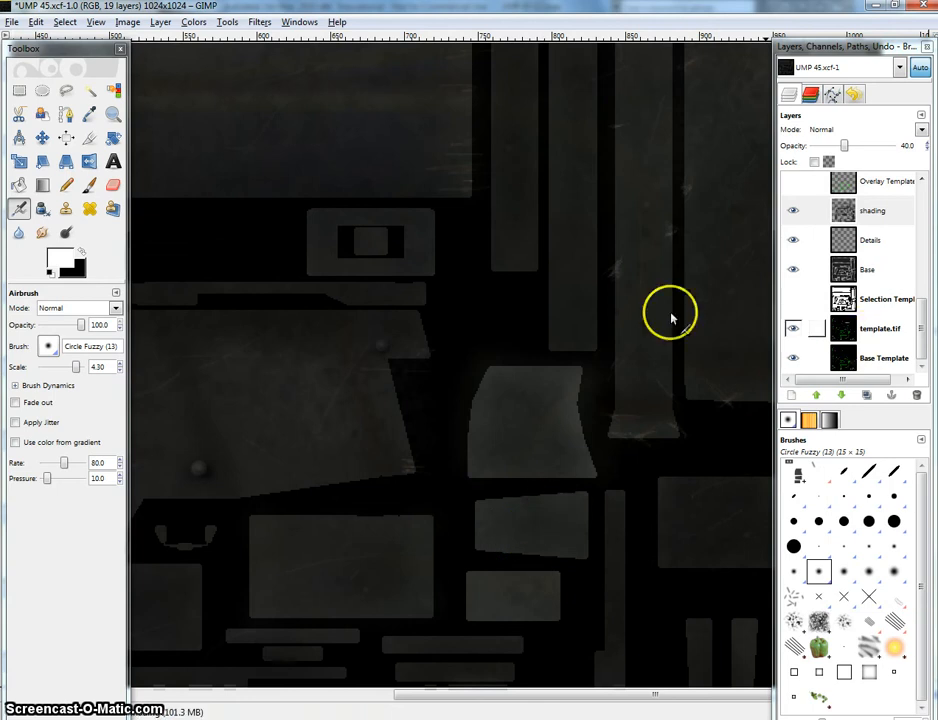
- Airbrush progressively narrower white highlight strokes down the middle of the tapered panel, undoing a stray stroke
left_click(529, 489)
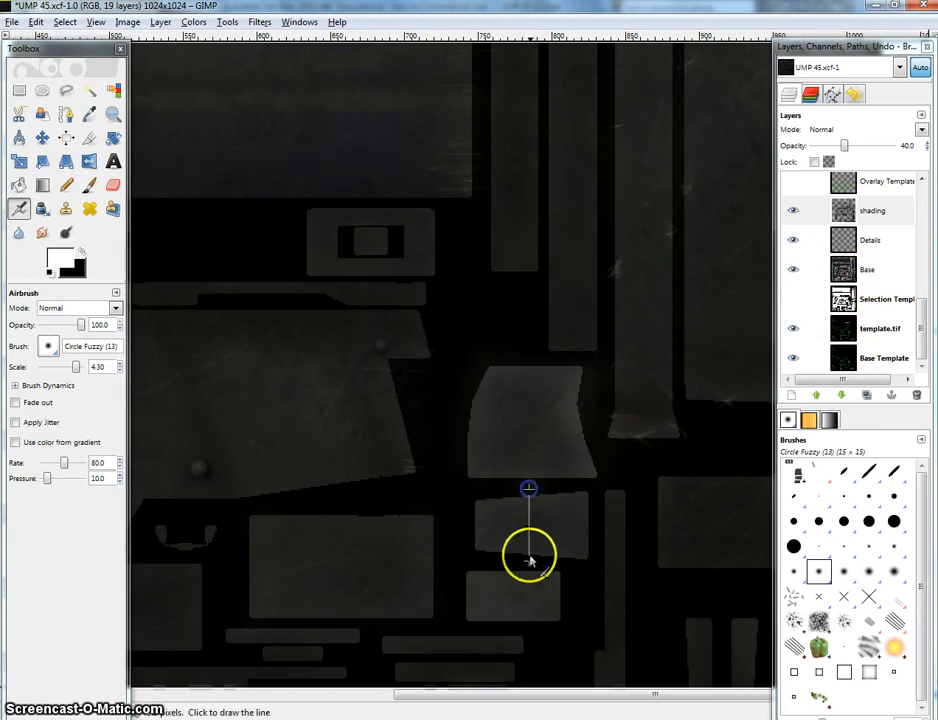
left_click(529, 559, "shift")
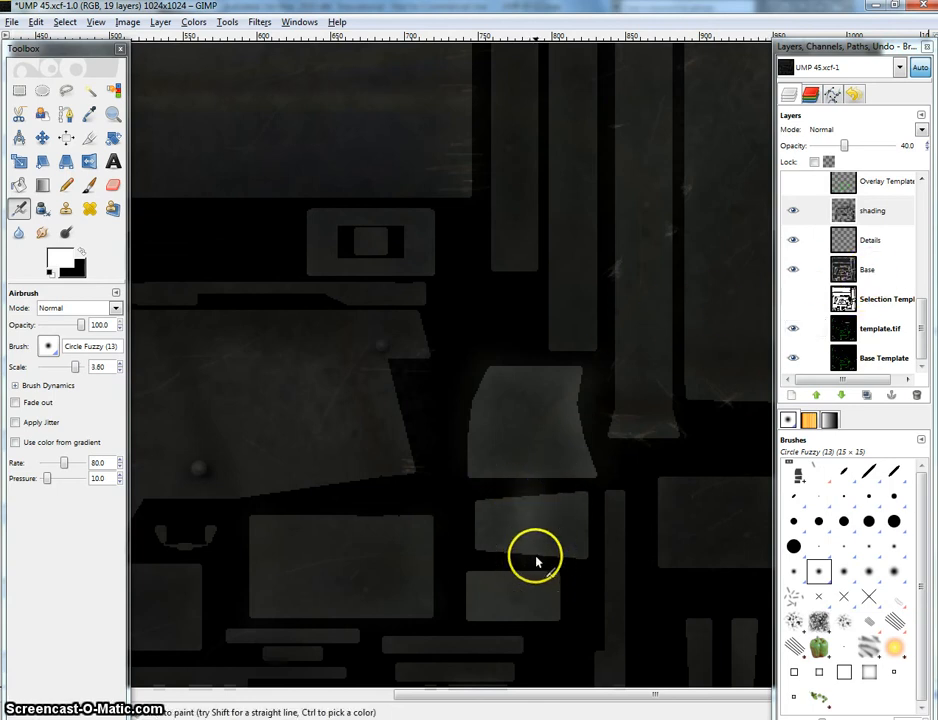
key("bracketleft")
left_click(528, 487, "shift")
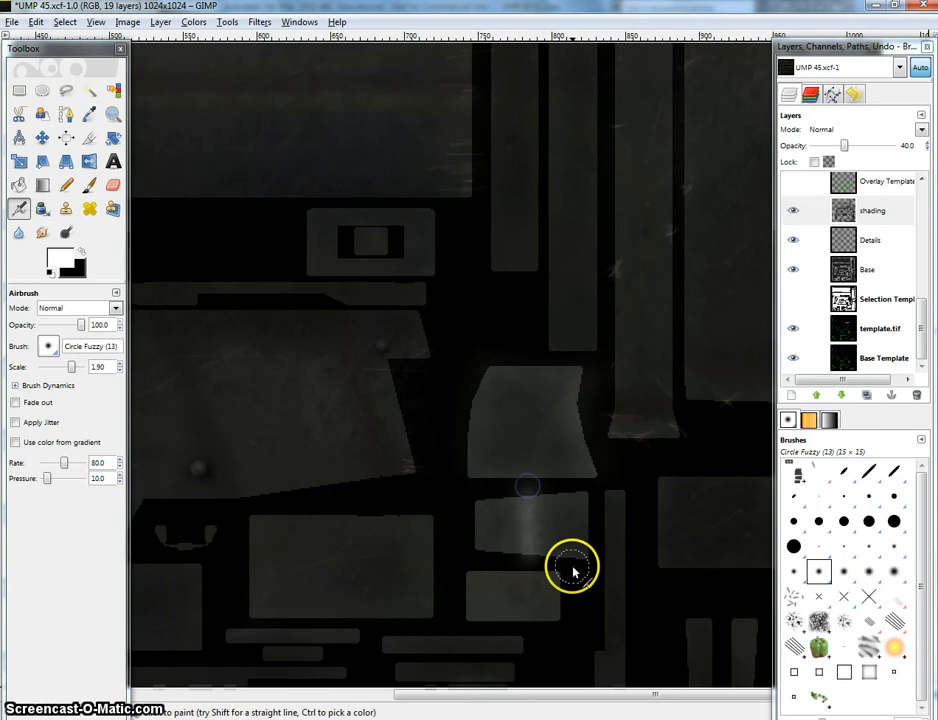
key("ctrl+z")
key("bracketleft")
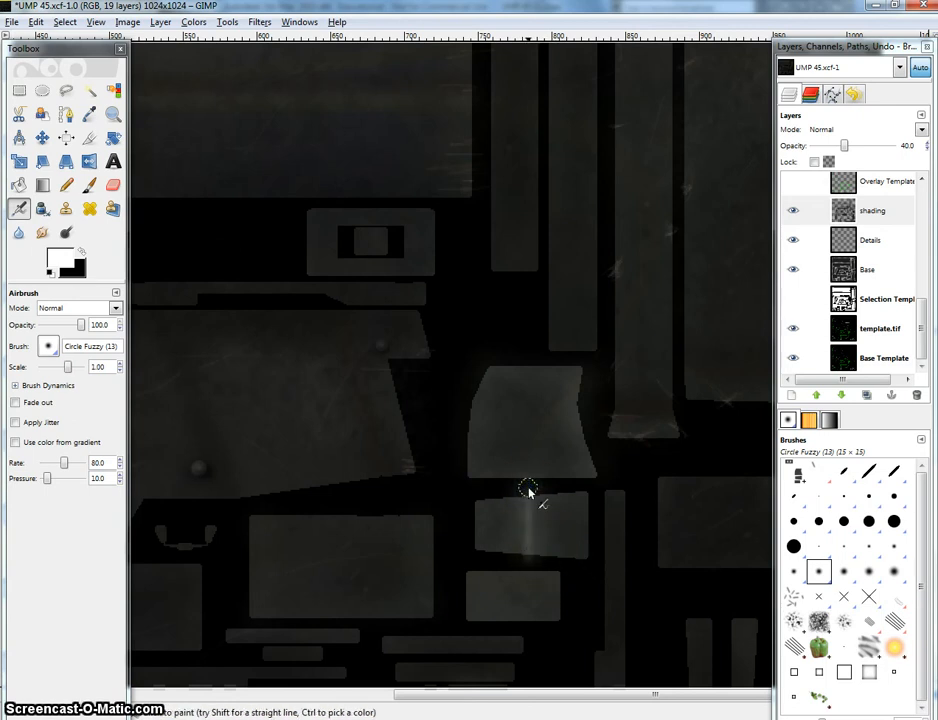
- Airbrush a wide white highlight at scale 6.00 down the tapered panel's middle and blur the shading beside it
key("bracketright")
key("bracketright")
key("bracketright")
key("bracketright")
key("bracketright")
key("bracketright")
key("bracketright")
key("bracketright")
key("bracketright")
key("bracketright")
key("bracketright")
key("bracketright")
key("bracketright")
key("bracketright")
key("bracketright")
key("bracketright")
key("bracketright")
key("bracketright")
key("bracketright")
key("bracketright")
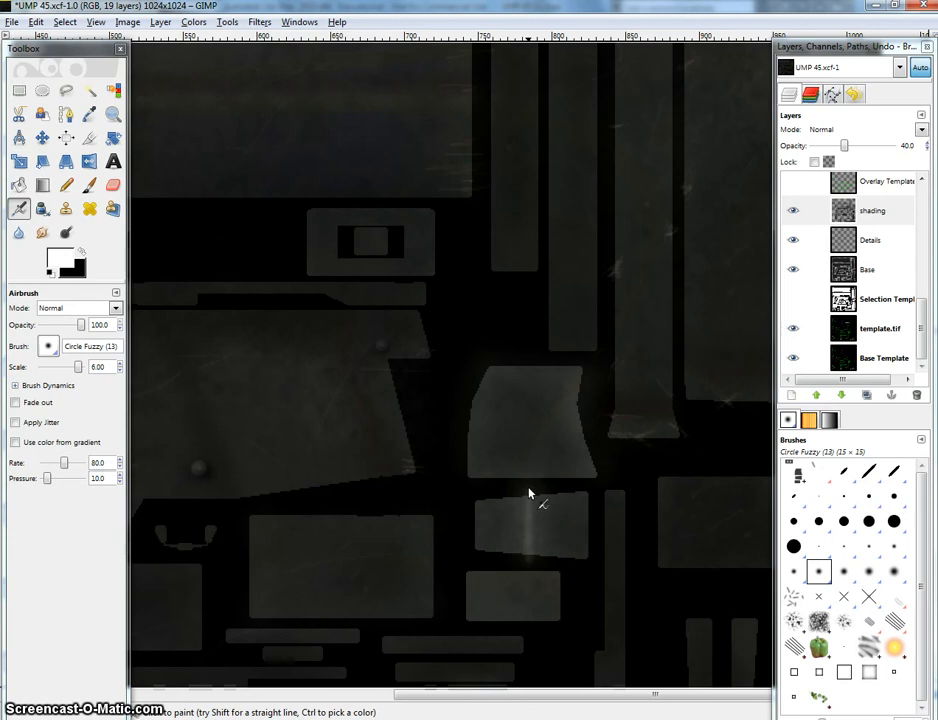
left_click(525, 558, "shift")
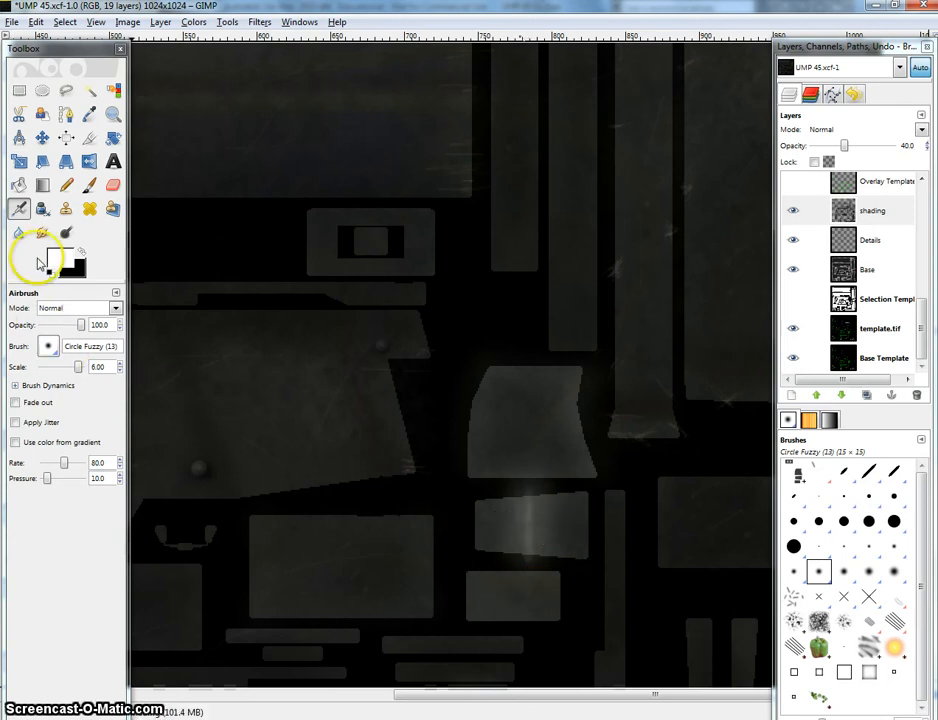
left_click(20, 233)
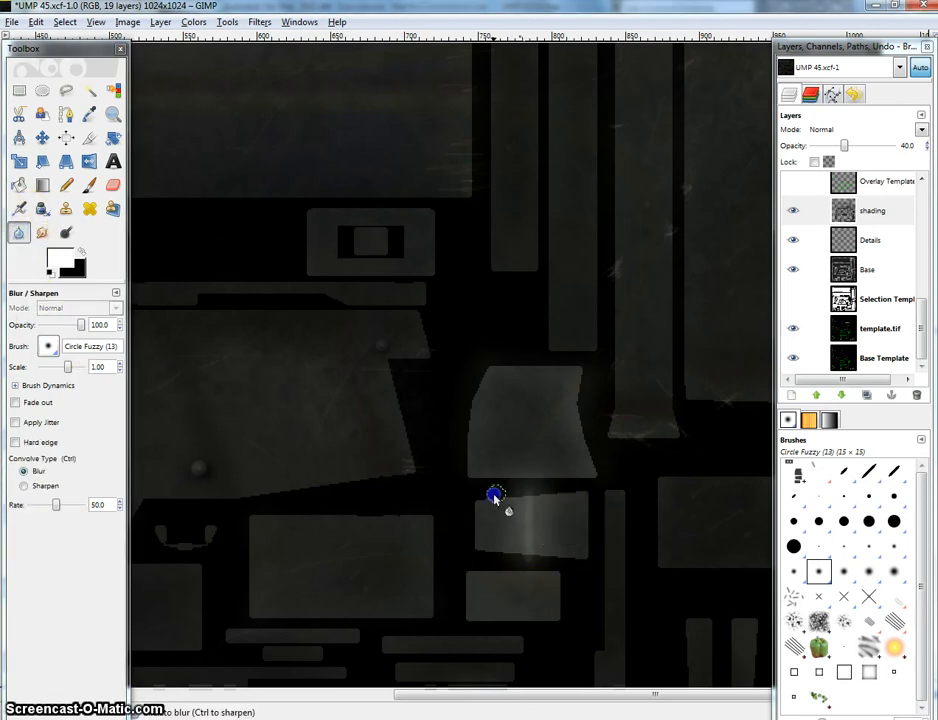
mouse_move(507, 520)
left_mouse_down()
mouse_move(465, 531)
mouse_move(505, 557)
left_mouse_up()
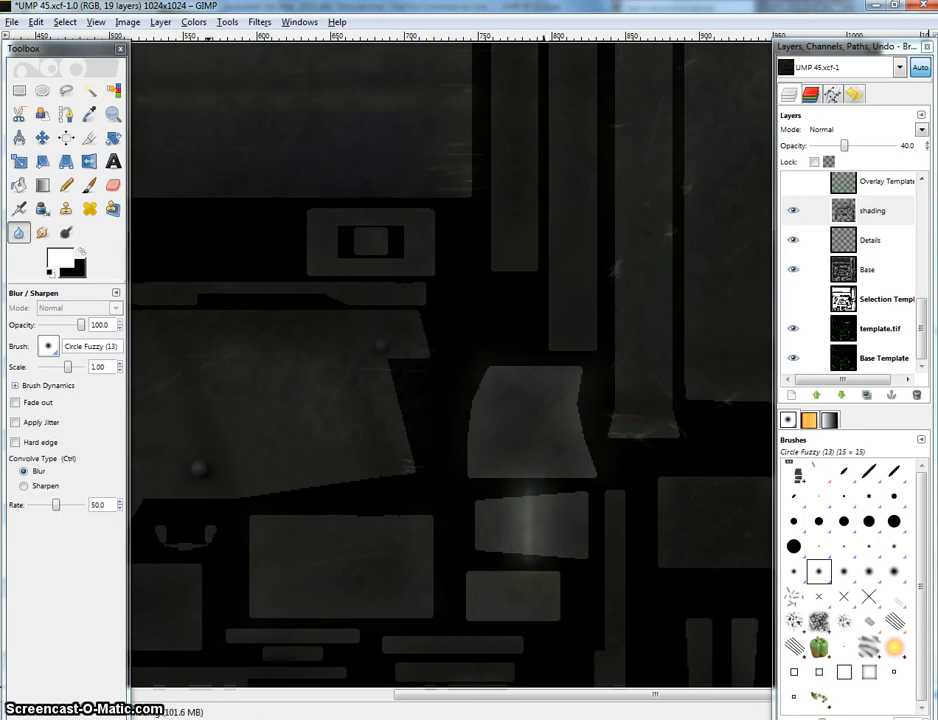
- Airbrush black shading at scale 6.00 across the small rectangle below the tapered panel, undoing the black stroke on the tapered panel
left_click(19, 208)
left_click(571, 531)
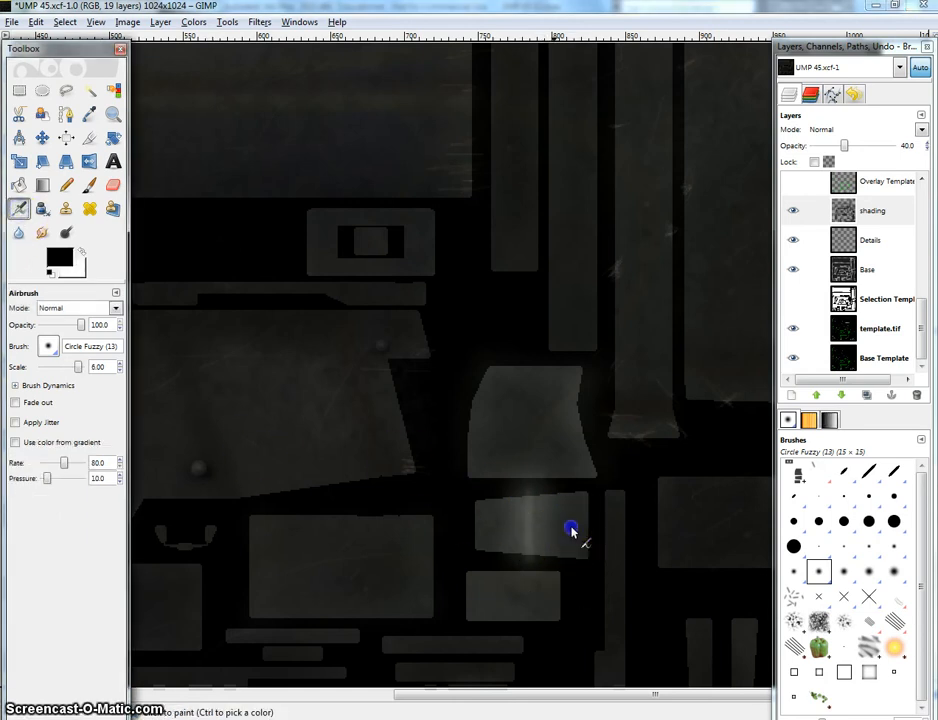
left_click_drag(571, 528, 473, 530)
key("ctrl+z")
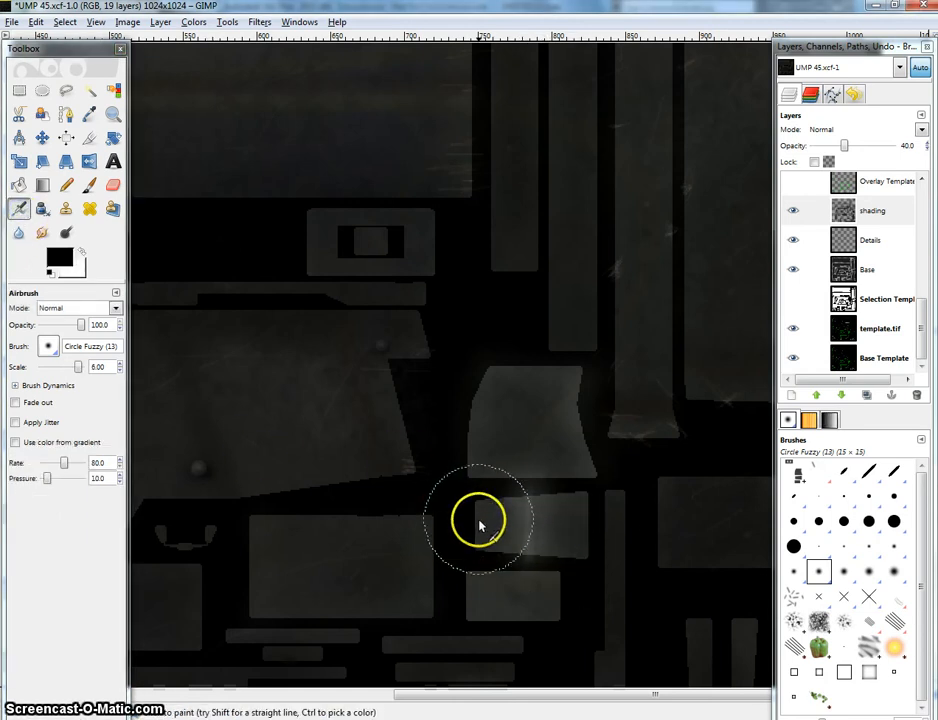
left_click_drag(530, 603, 466, 590)
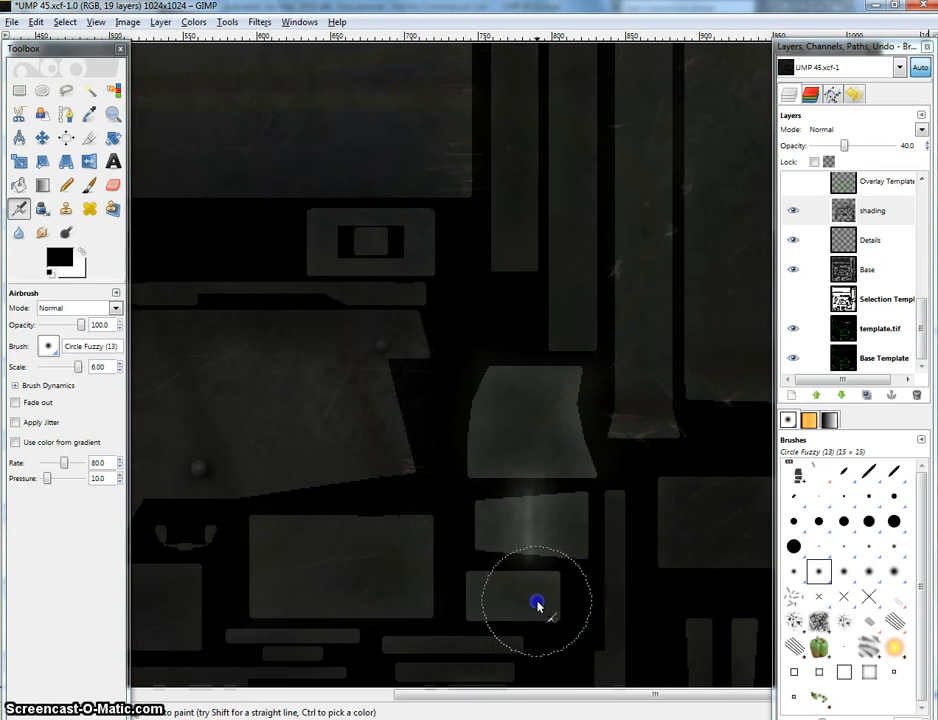
left_click_drag(537, 604, 490, 600)
- Select the Damage layer for painting
mouse_move(443, 551)
left_mouse_down()
mouse_move(511, 519)
mouse_move(398, 423)
left_mouse_up()
scroll(547, 472, "down", 1)
scroll(398, 423, "down", 1)
left_click_drag(190, 396, 287, 435)
scroll(446, 412, "up", 2)
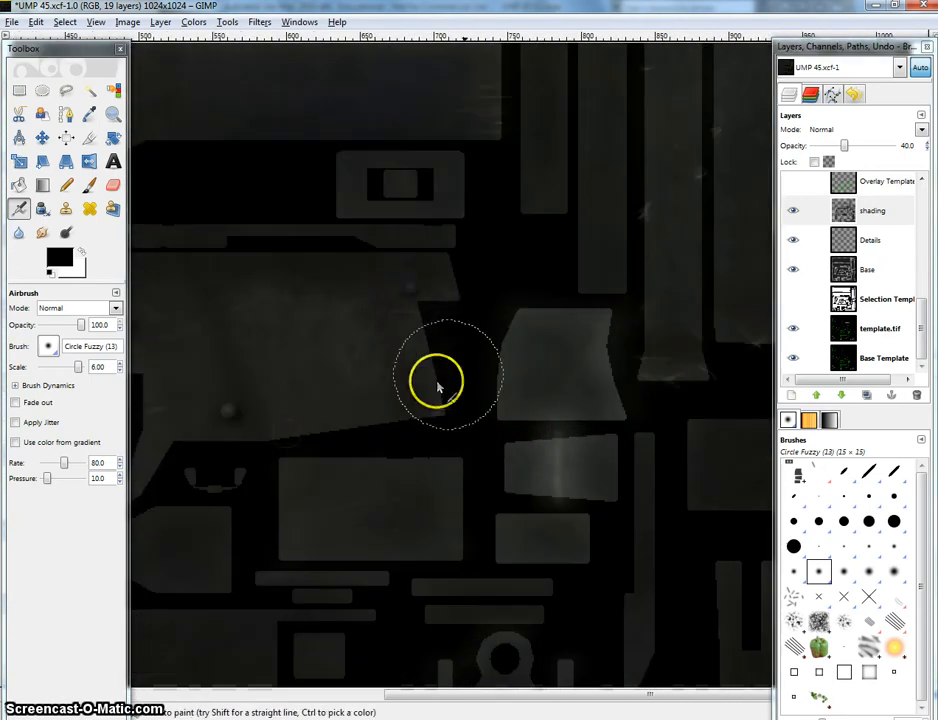
scroll(437, 388, "down", 2)
left_click_drag(923, 314, 922, 182)
left_click(843, 218)
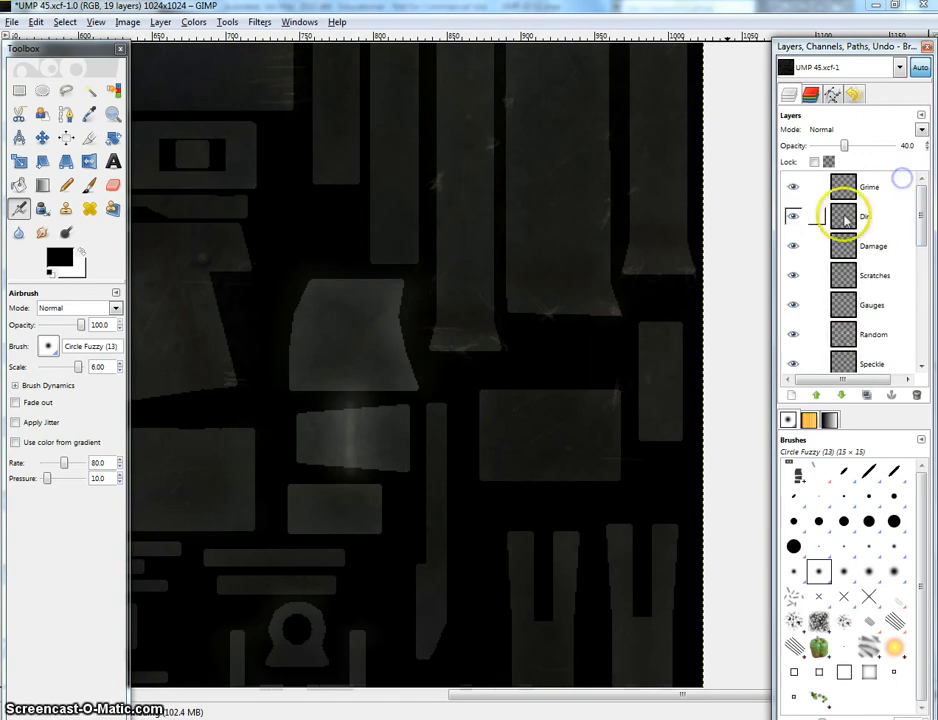
left_click(843, 246)
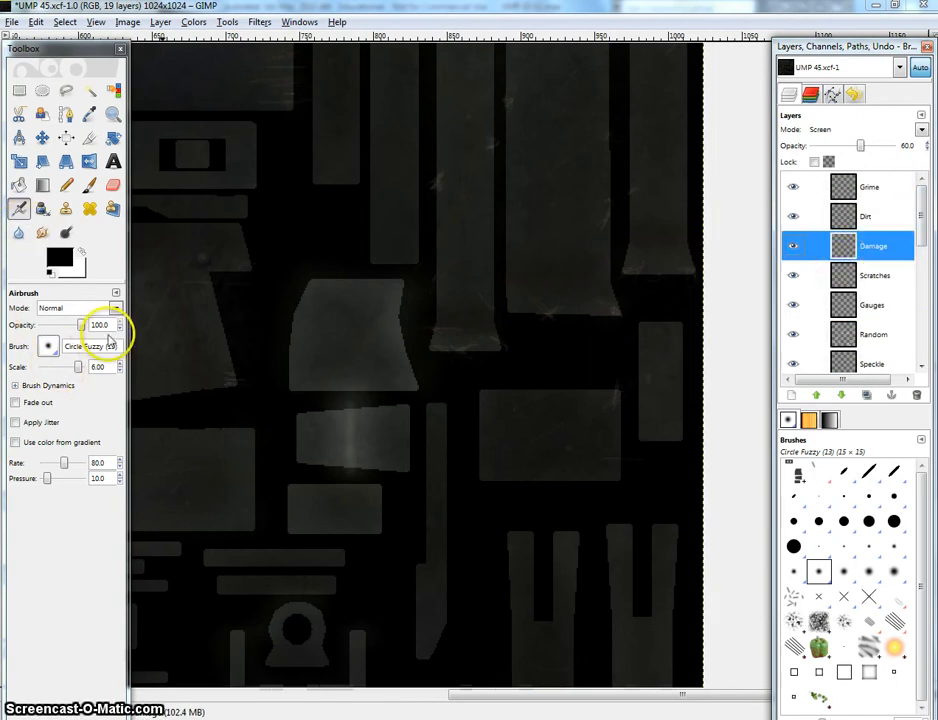
- Set the Airbrush to the Circle (07) brush at scale 0.10 with jitter applied
double_click(98, 367)
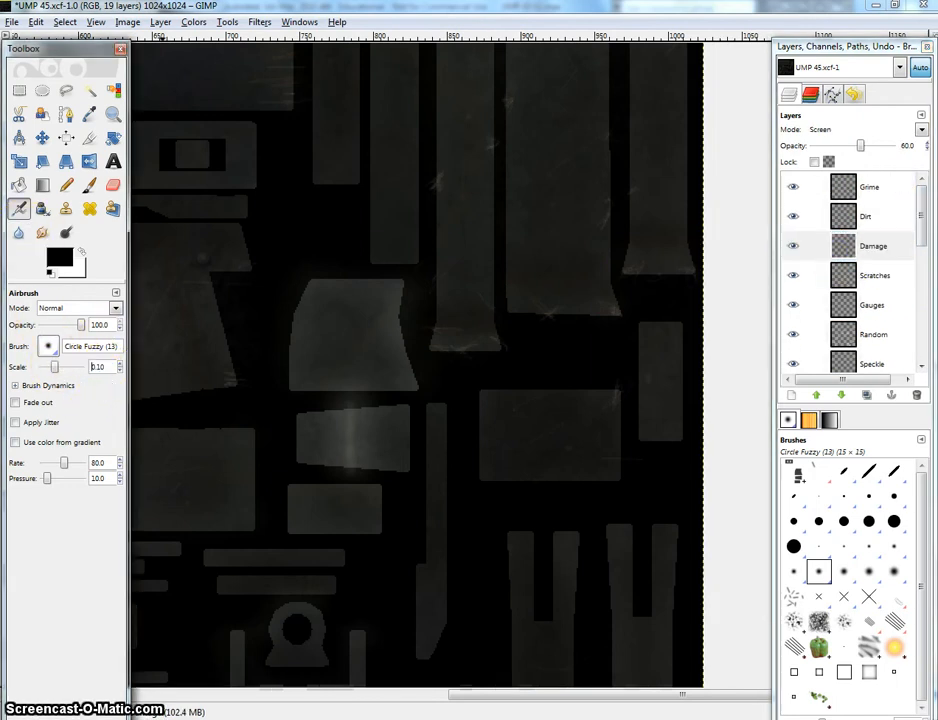
left_click(15, 422)
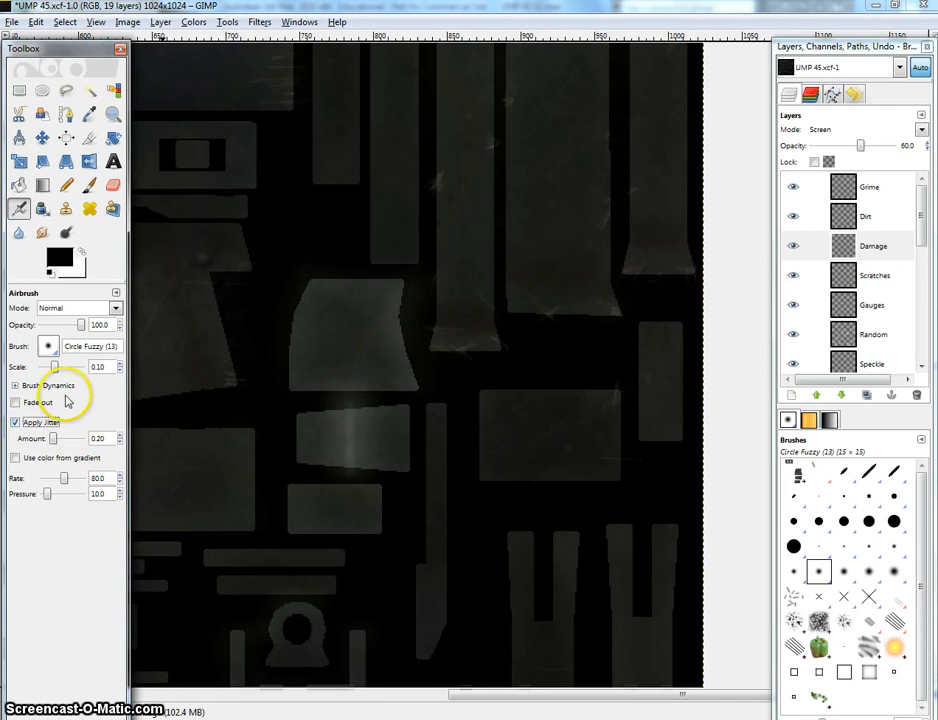
left_click(47, 345)
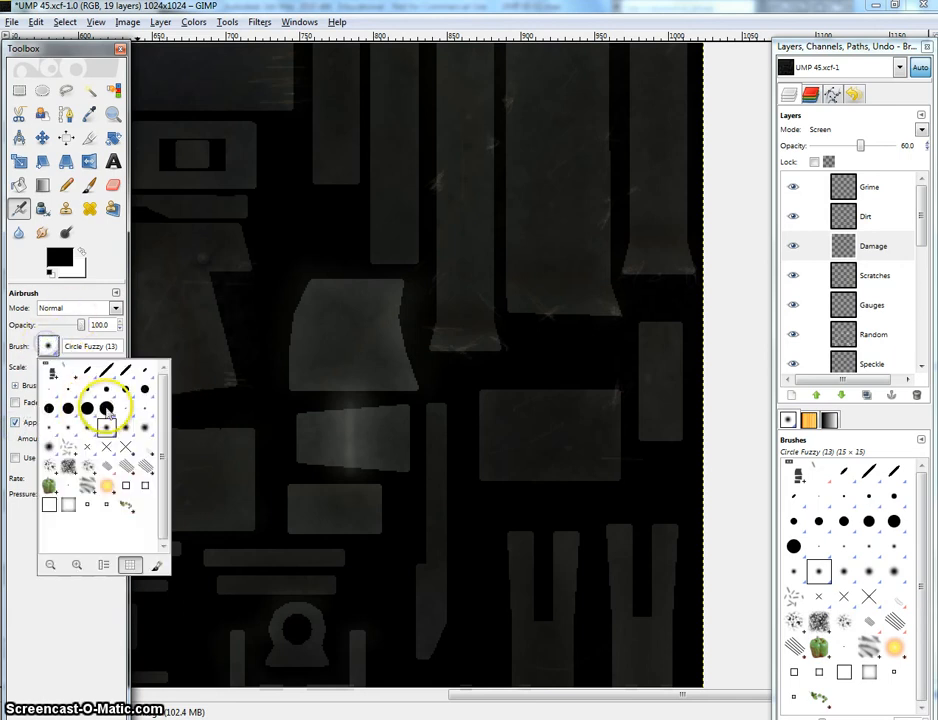
left_click(107, 388)
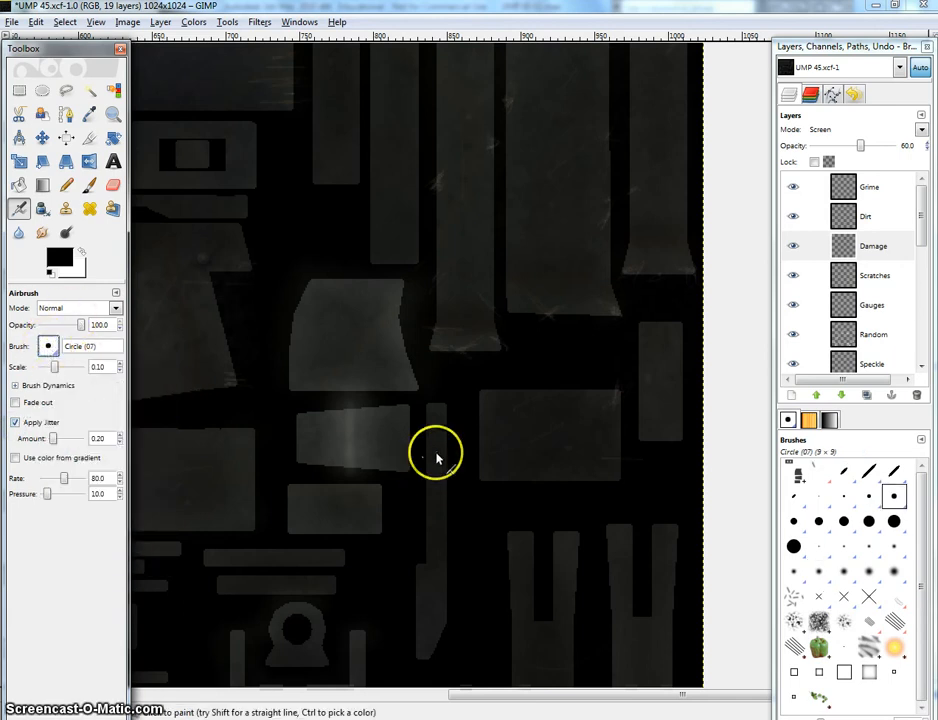
- Airbrush fine white scratches along all edges of the tapered panel on the Damage layer
scroll(433, 450, "up", 3, "ctrl")
scroll(442, 432, "up", 2, "ctrl")
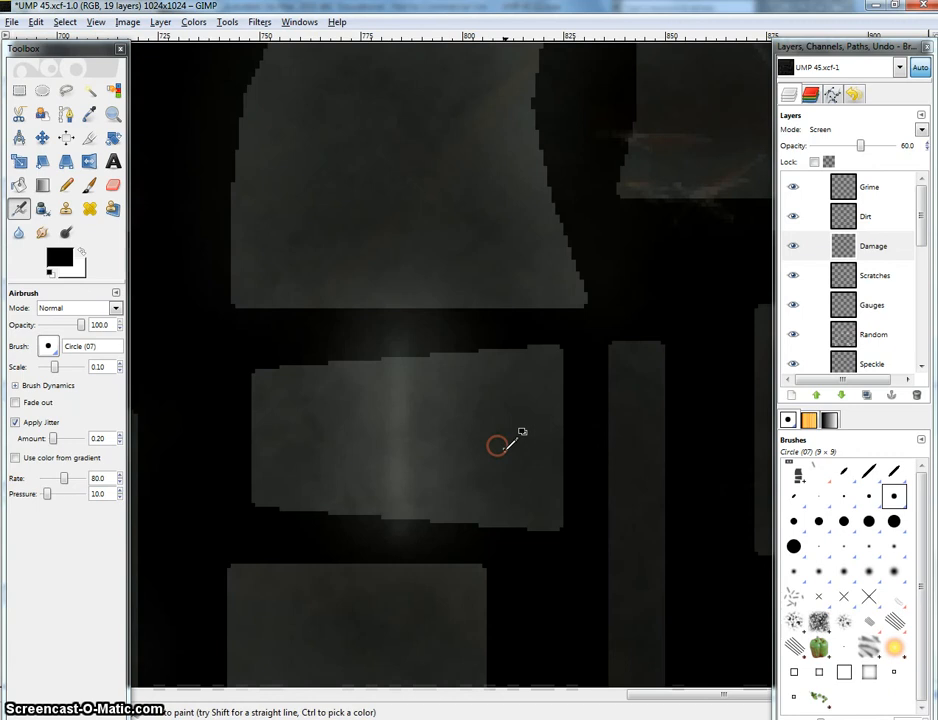
left_click_drag(527, 459, 511, 466)
left_click(547, 359)
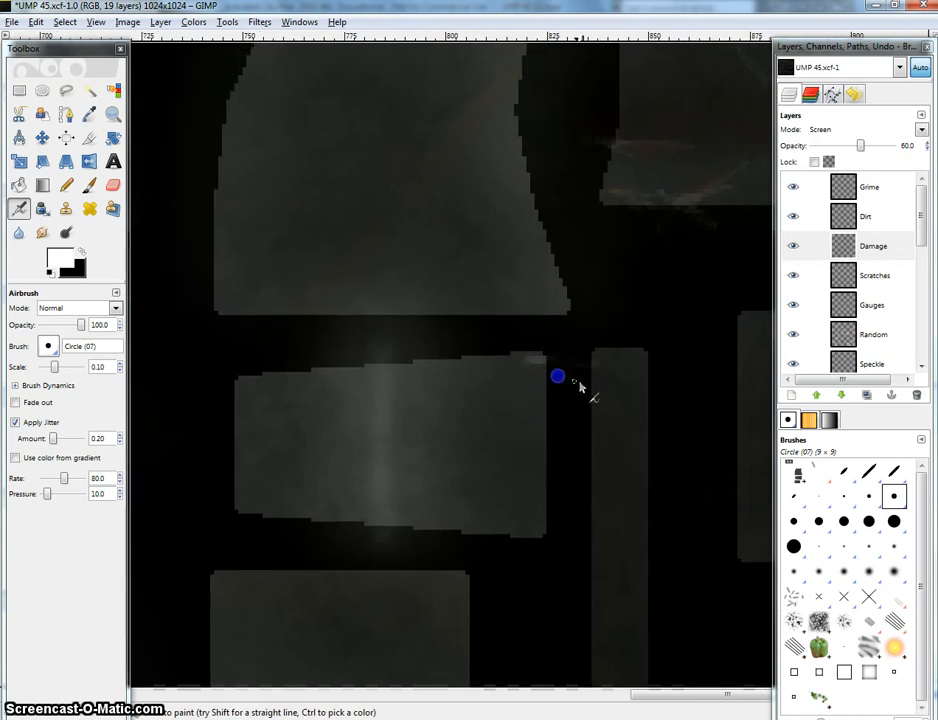
mouse_move(561, 389)
left_mouse_down()
mouse_move(610, 415)
mouse_move(540, 456)
left_mouse_up()
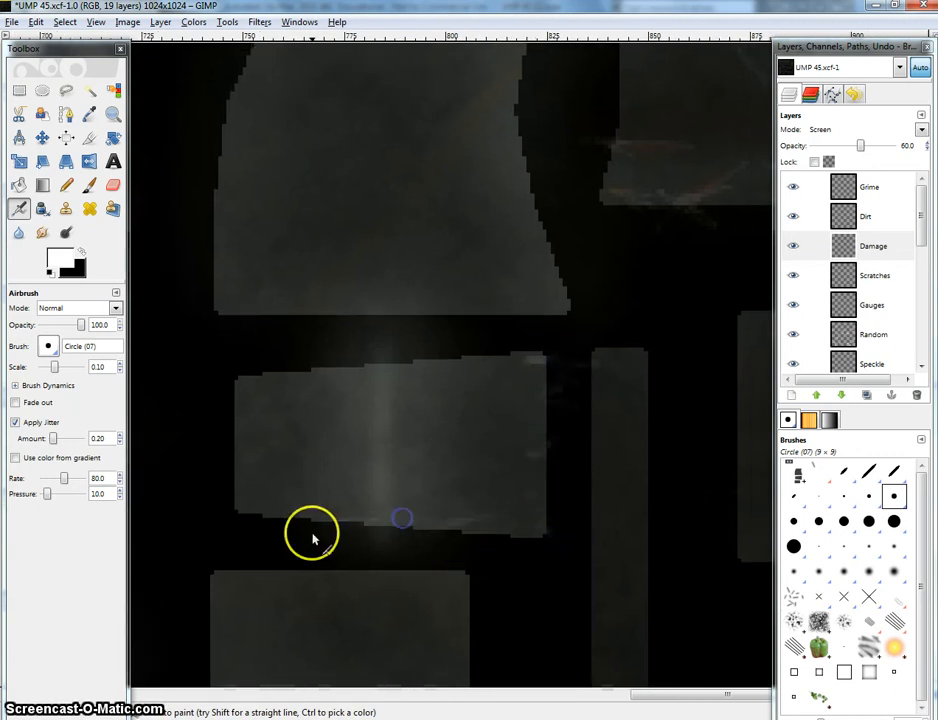
left_click_drag(234, 526, 260, 516)
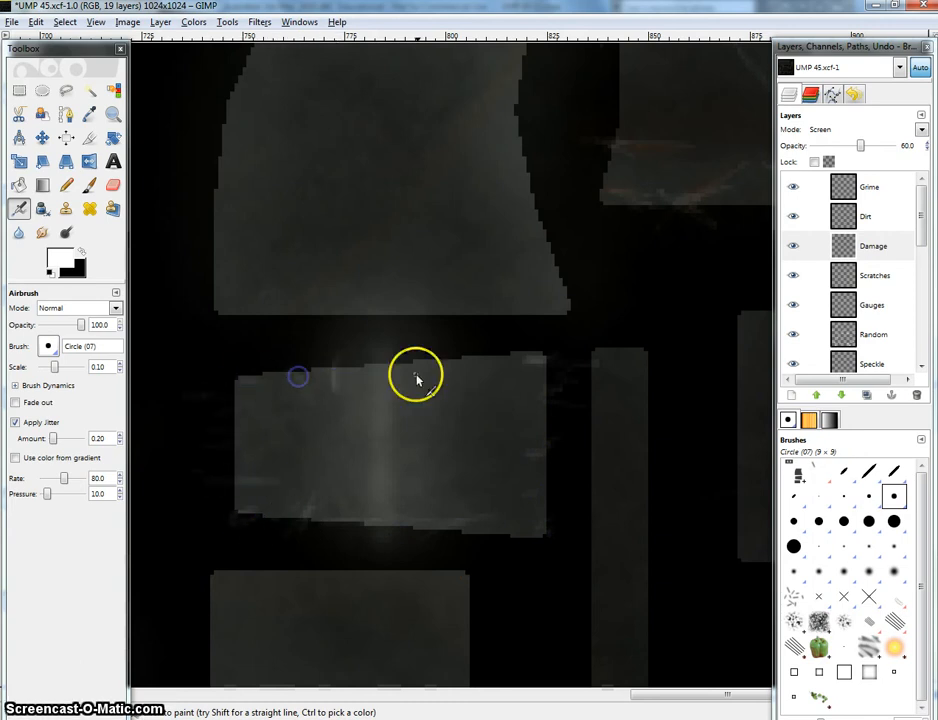
mouse_move(417, 378)
left_mouse_down()
mouse_move(494, 375)
mouse_move(486, 352)
mouse_move(422, 388)
mouse_move(376, 360)
left_mouse_up()
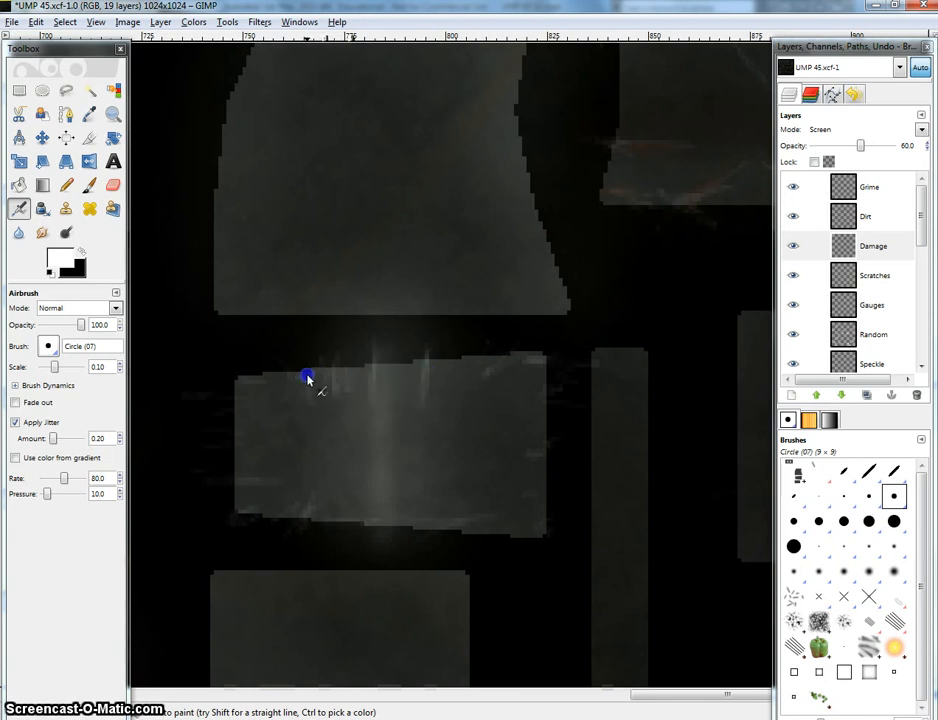
mouse_move(346, 533)
left_mouse_down()
mouse_move(322, 538)
mouse_move(305, 518)
left_mouse_up()
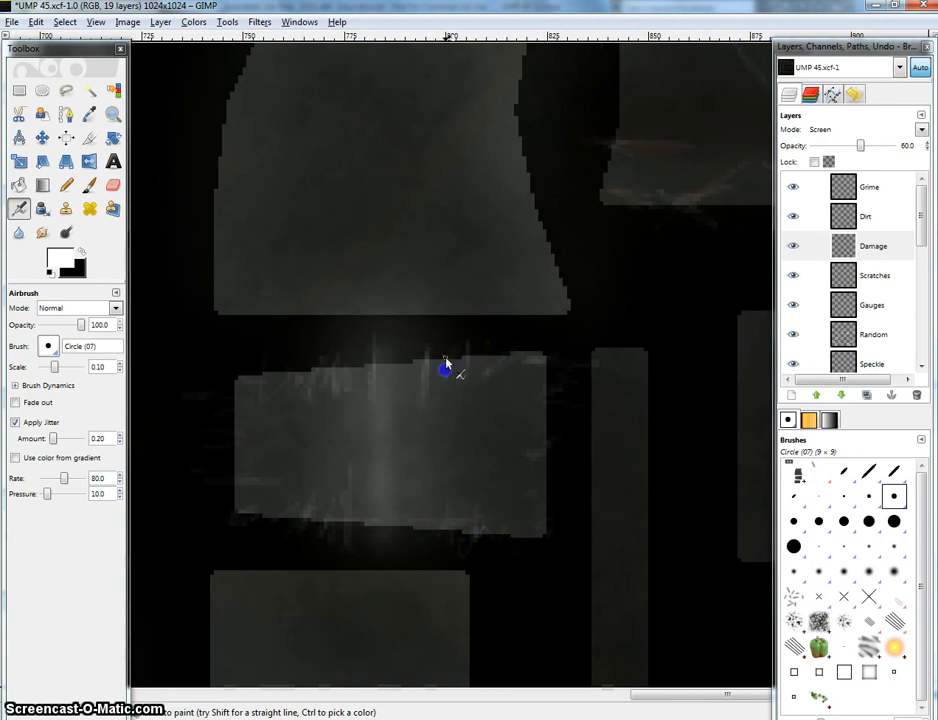
- Airbrush fine white scratches along the side and top edges of the curved panel
left_click_drag(434, 266, 519, 446)
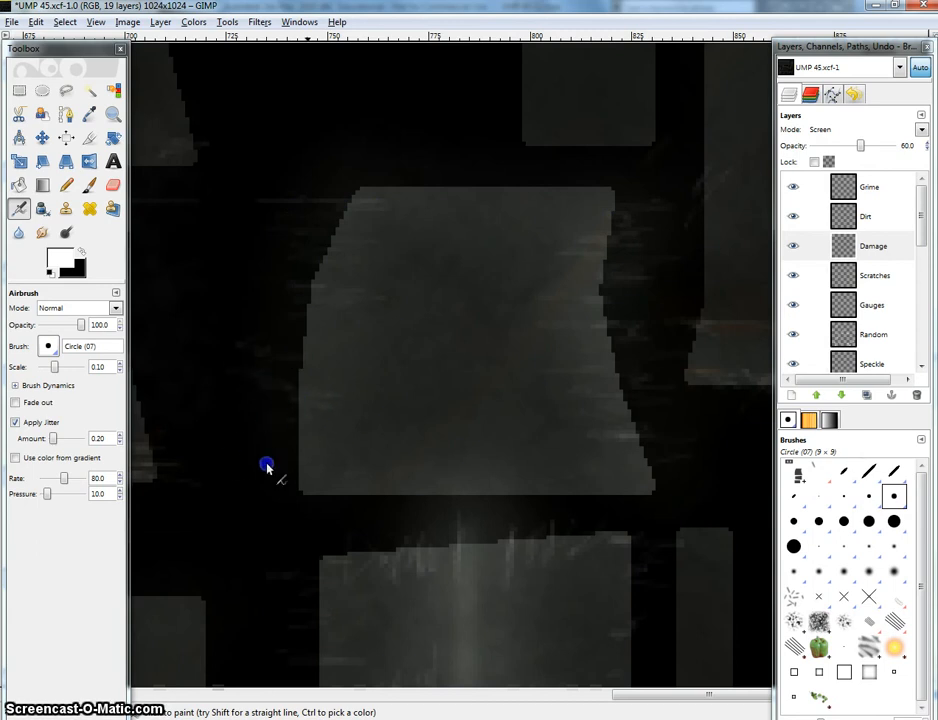
left_click_drag(428, 276, 545, 321)
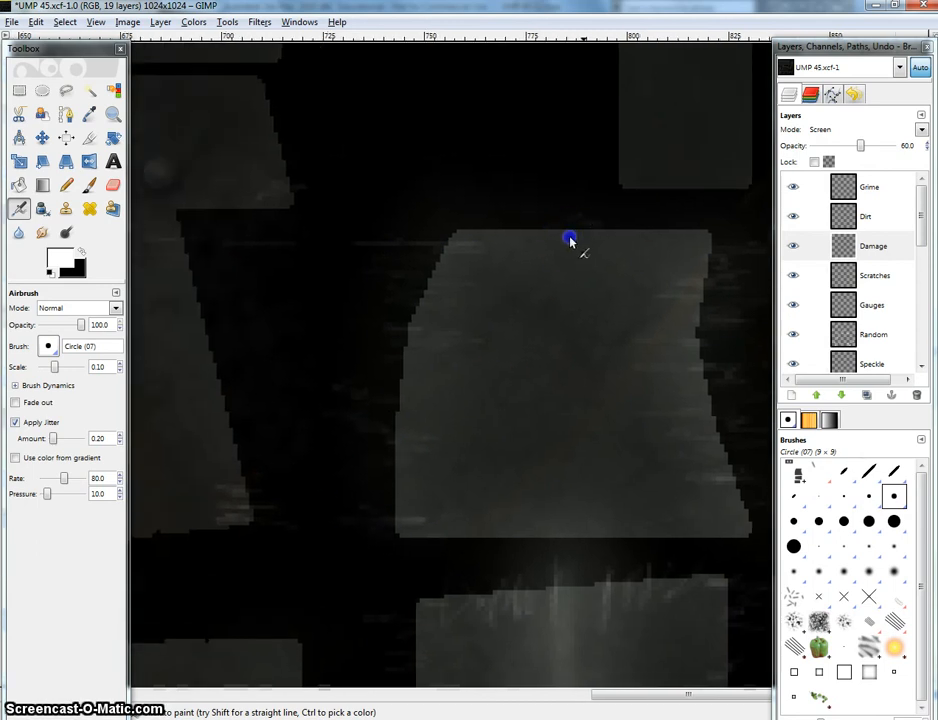
scroll(550, 266, "down", 2)
- Airbrush fine white scratches around the edges of the small rectangle below the tapered panel
left_click_drag(639, 263, 741, 469)
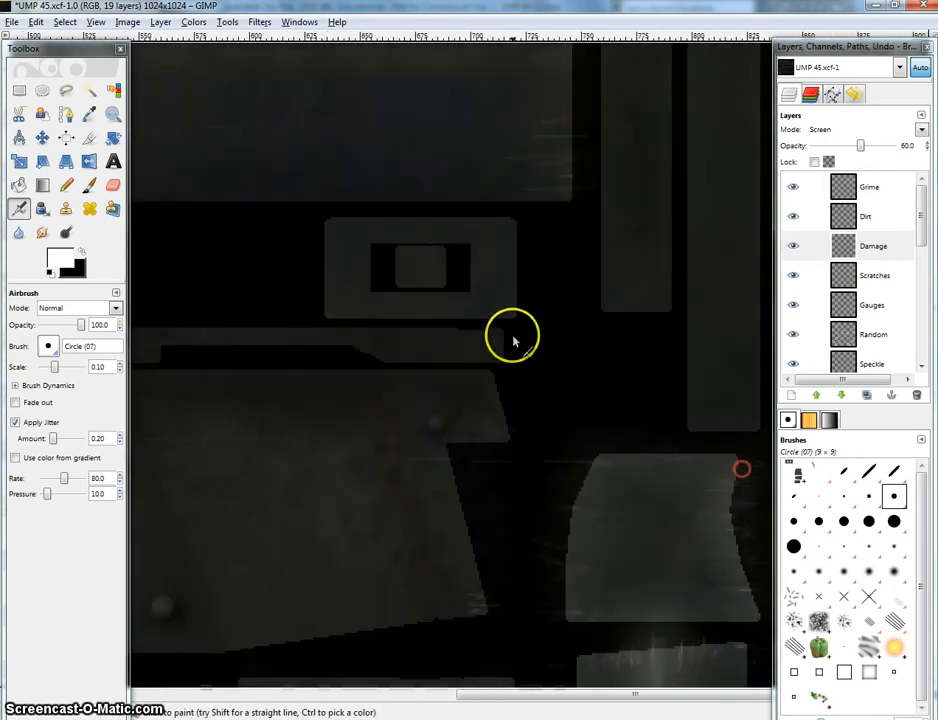
scroll(535, 274, "down", 2)
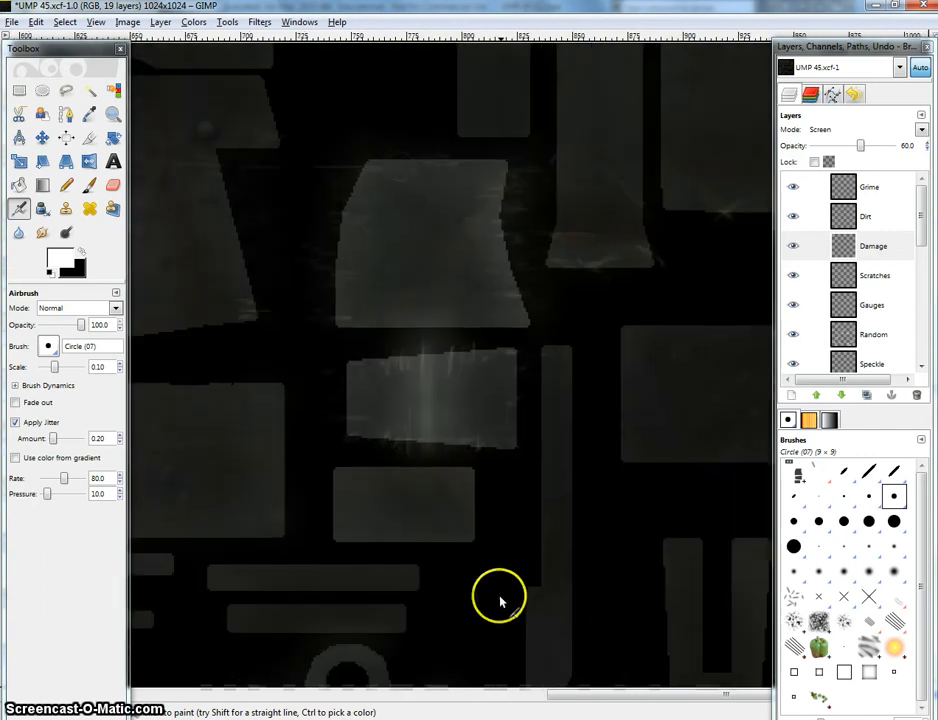
scroll(480, 535, "up", 2)
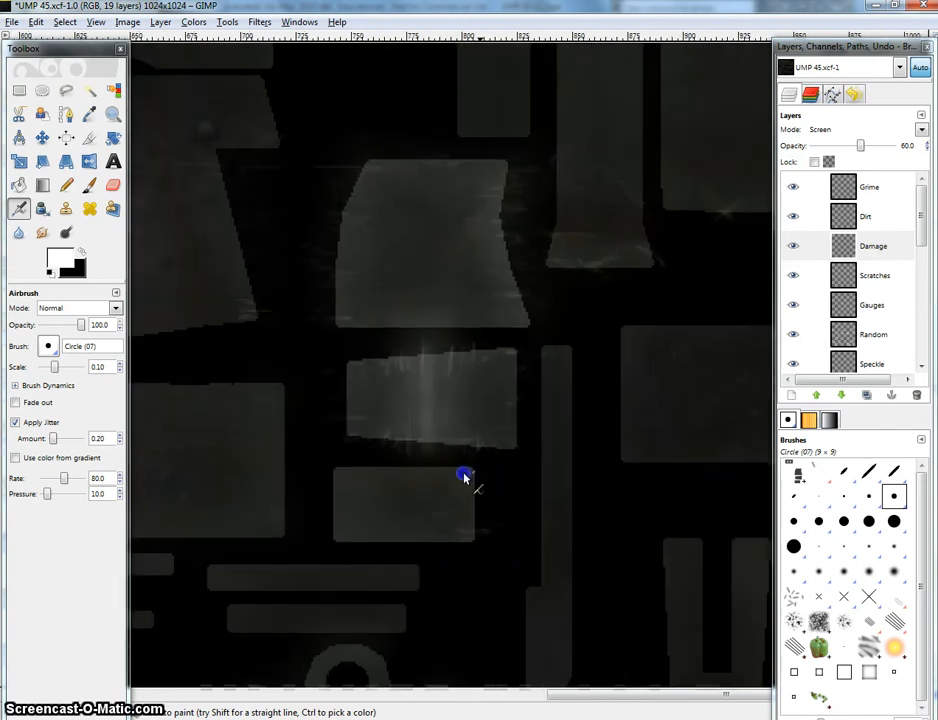
left_click(325, 489)
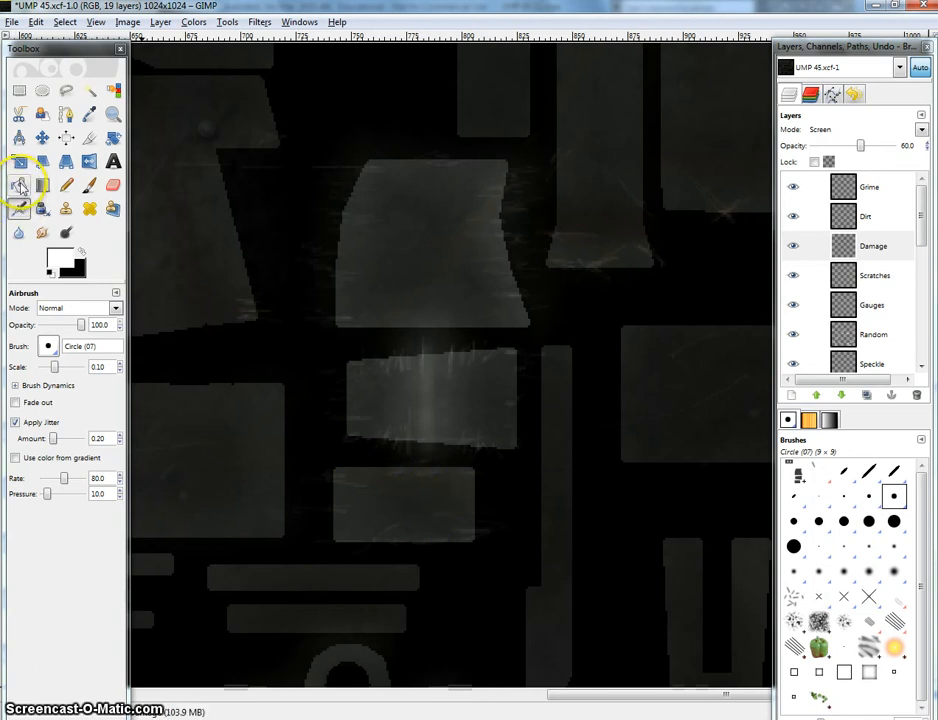
- Blur the white highlight in the middle of the tapered panel on the shading layer
left_click(19, 231)
left_click(931, 262)
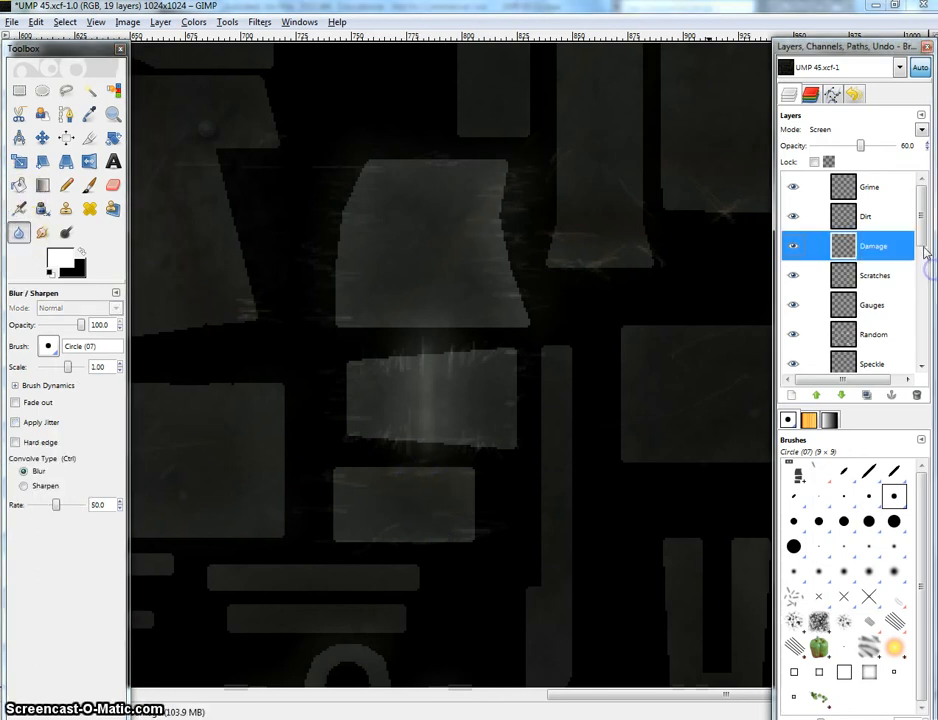
left_click_drag(926, 254, 921, 329)
left_click(842, 291)
left_click_drag(262, 397, 415, 395)
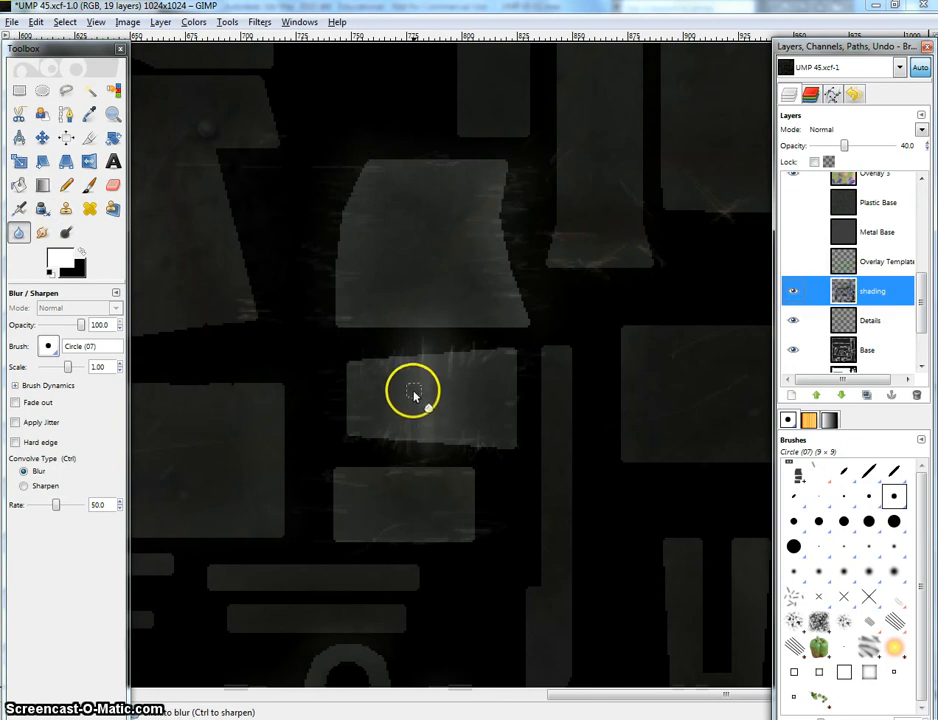
- Soften the tapered panel's central highlight on the shading layer with the Eraser at 20 opacity and scale 4.50
left_click(113, 185)
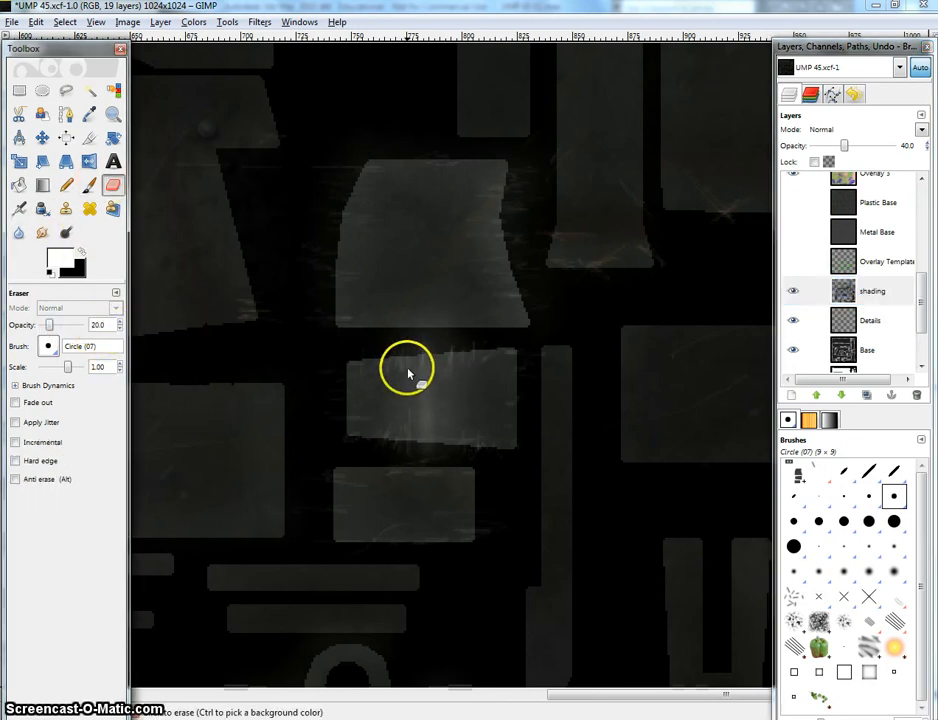
mouse_move(418, 371)
left_mouse_down()
mouse_move(431, 354)
mouse_move(372, 425)
left_mouse_up()
key("]")
key("]")
key("]")
key("]")
key("]")
key("]")
key("]")
key("]")
key("]")
key("]")
key("]")
key("]")
key("]")
key("]")
key("]")
key("]")
key("]")
key("]")
key("]")
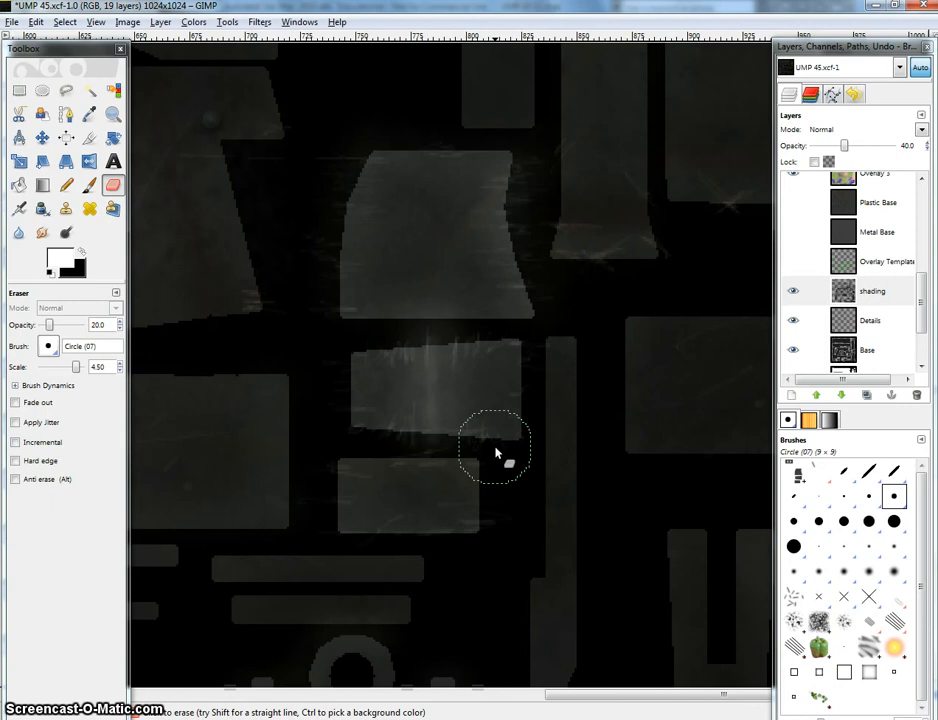
left_click_drag(496, 453, 480, 311)
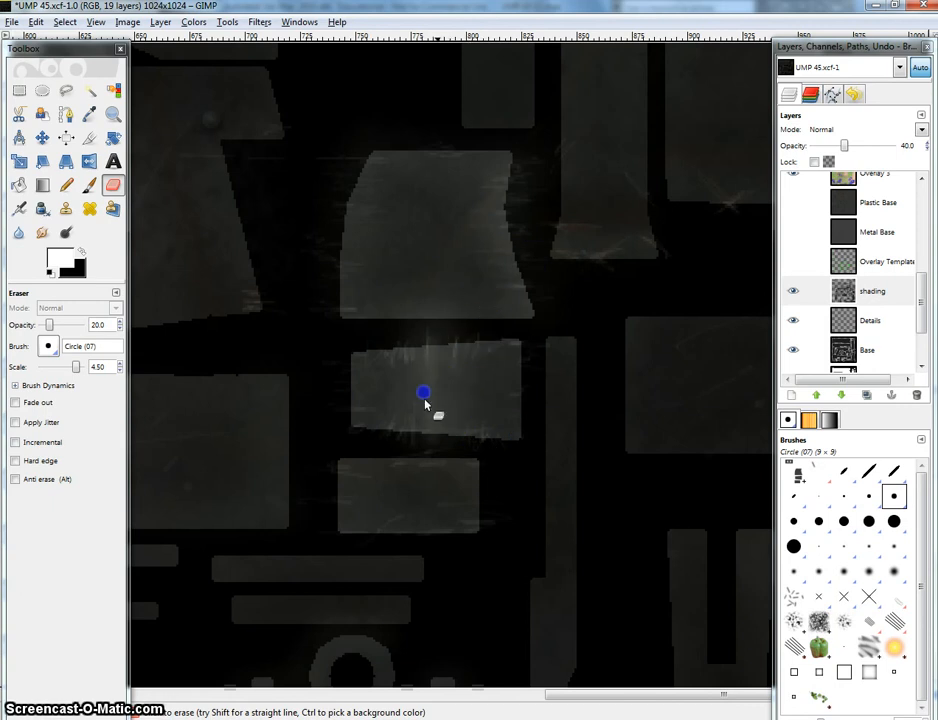
- Save the edited weapon texture to the existing UMP 45.xcf file
scroll(473, 293, "down", 2)
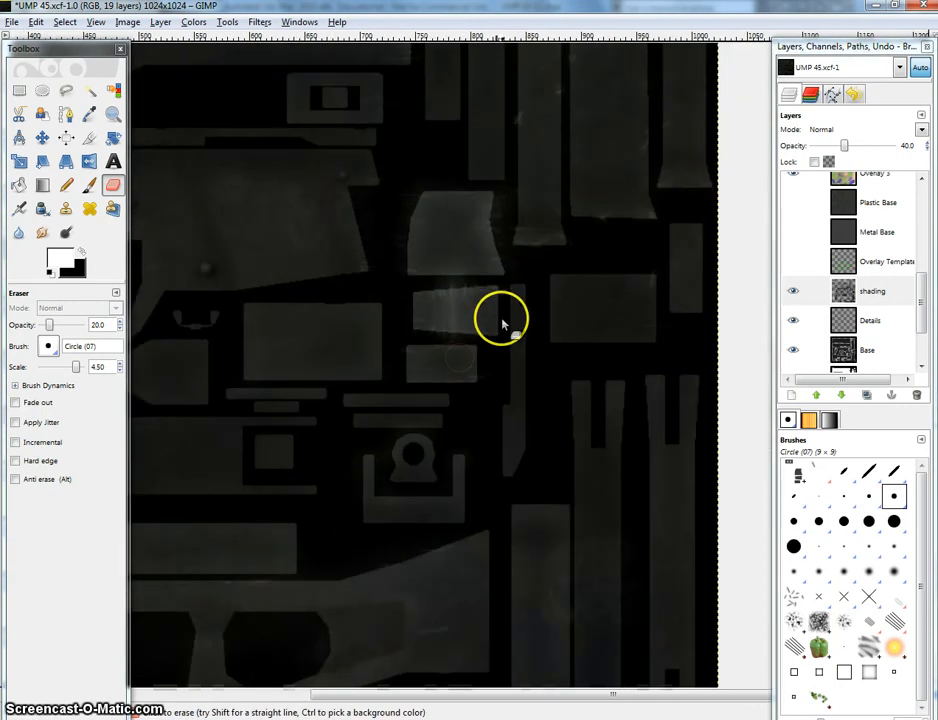
scroll(505, 316, "down", 1)
scroll(515, 335, "up", 1)
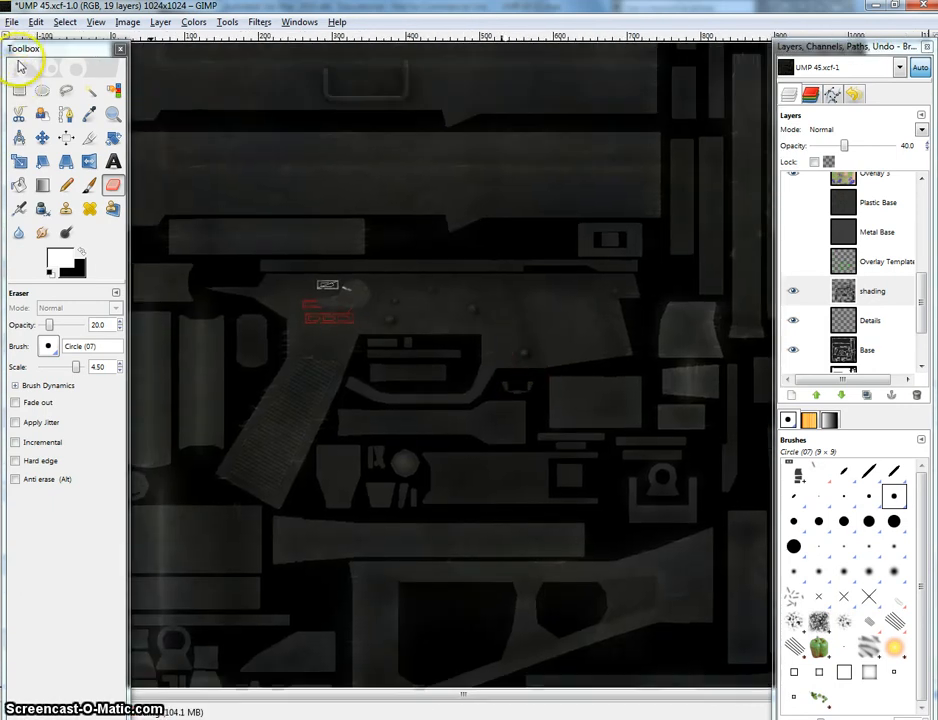
left_click(12, 21)
left_click(45, 138)
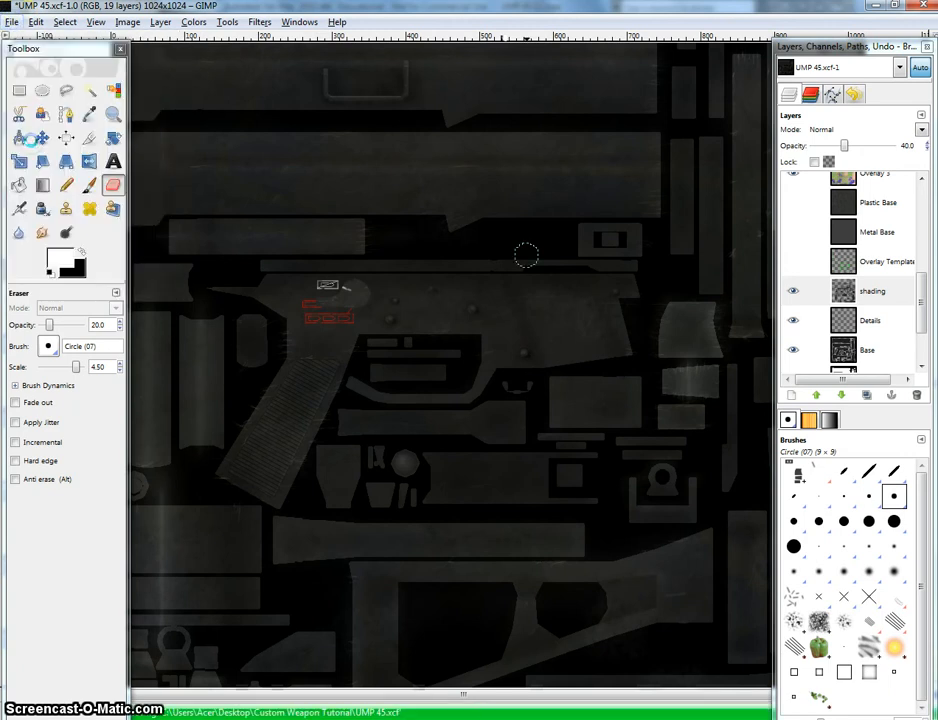
mouse_move(522, 243)
left_mouse_down()
mouse_move(358, 291)
mouse_move(562, 443)
mouse_move(482, 249)
mouse_move(503, 203)
mouse_move(494, 264)
mouse_move(515, 214)
mouse_move(467, 328)
left_mouse_up()
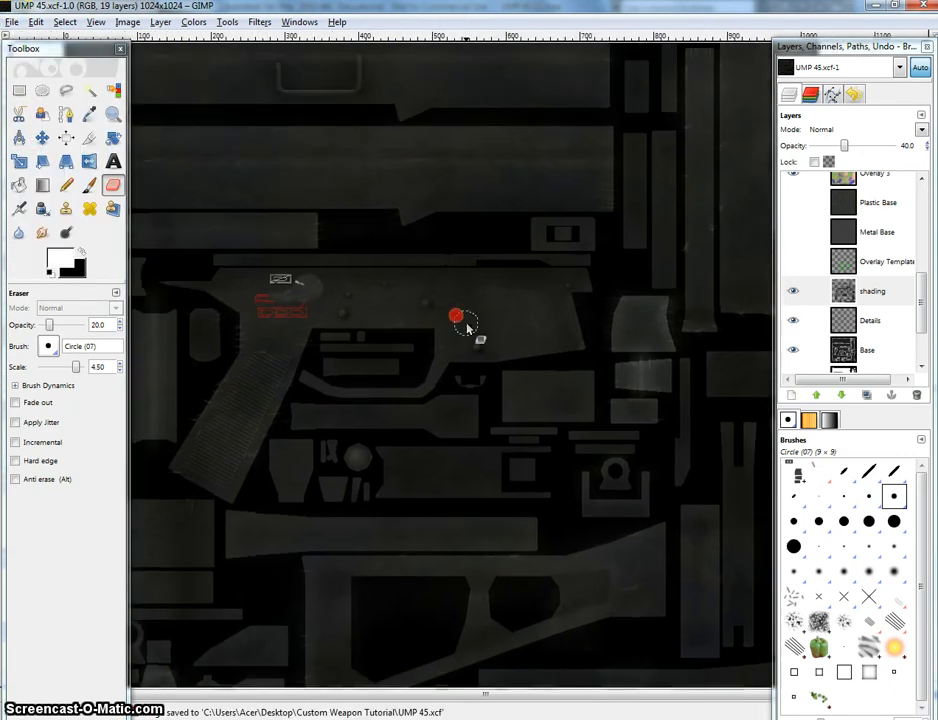
left_click_drag(466, 226, 547, 297)
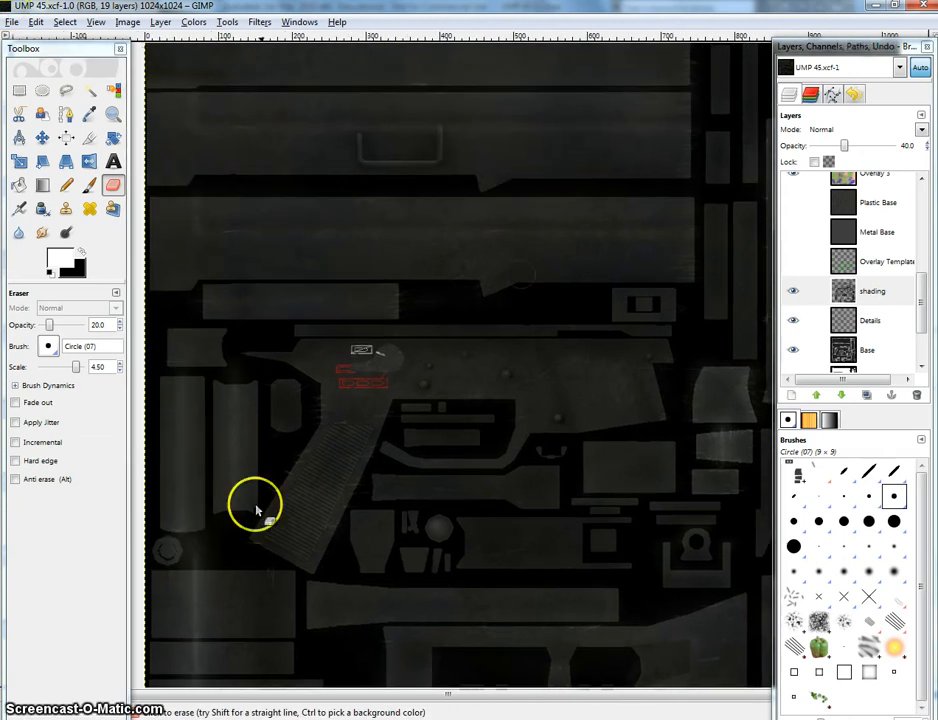
- Switch to the Reference Images folder and compare the weapon in the Reference 02 and Reference 01 photos
key("alt+Tab")
key("Tab")
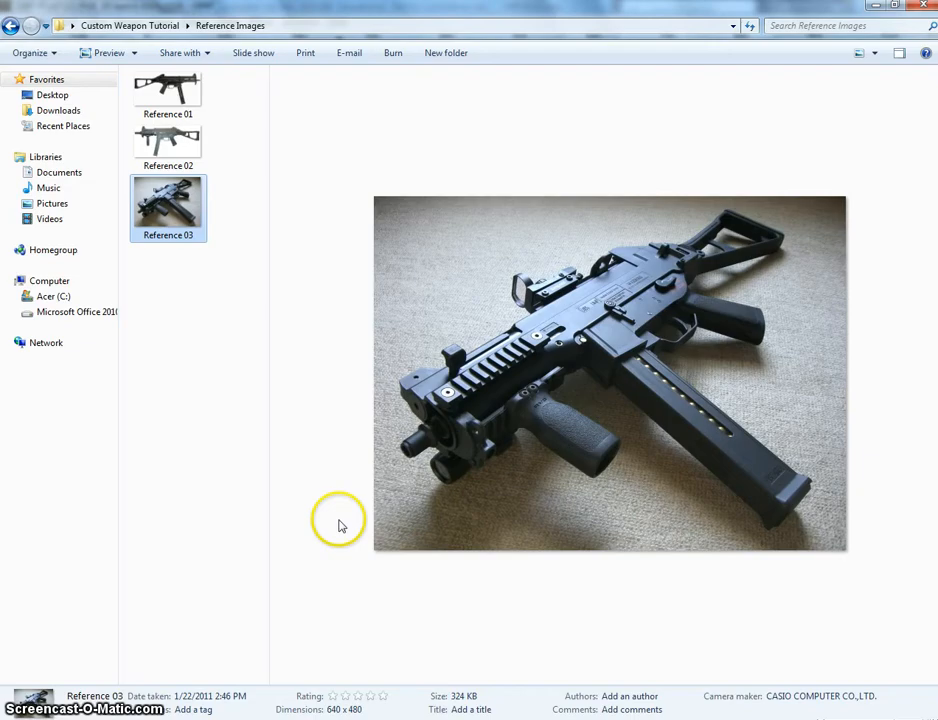
left_click(180, 146)
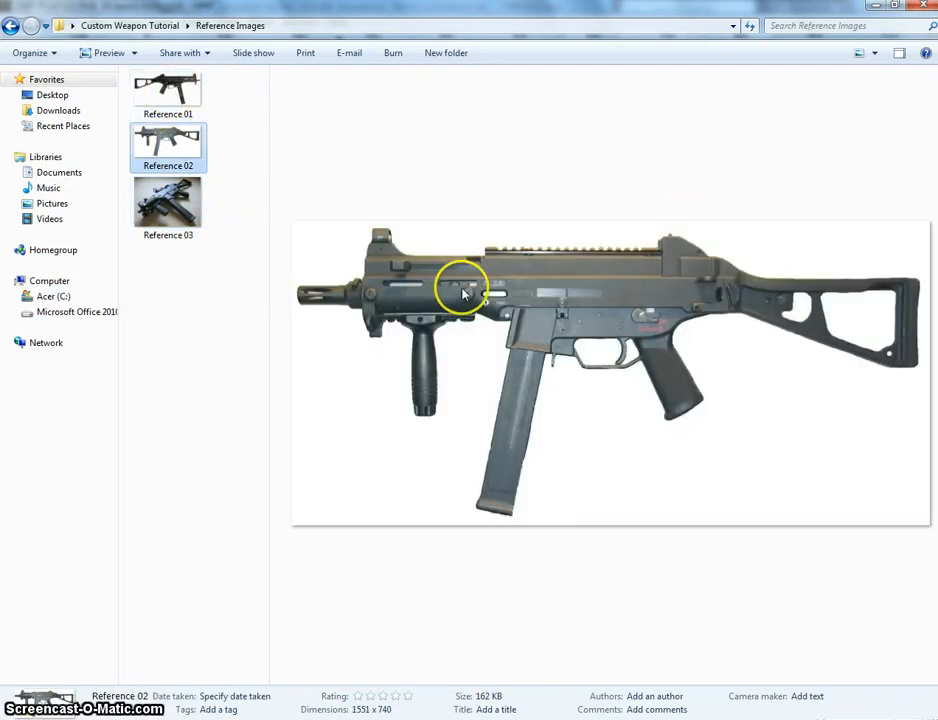
left_click(168, 98)
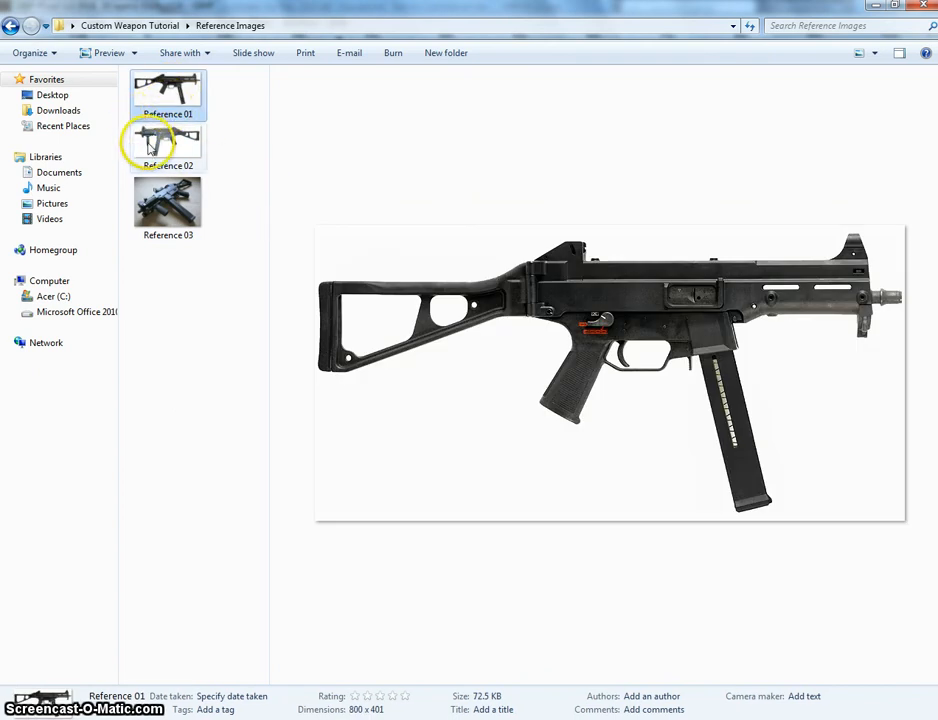
left_click(150, 140)
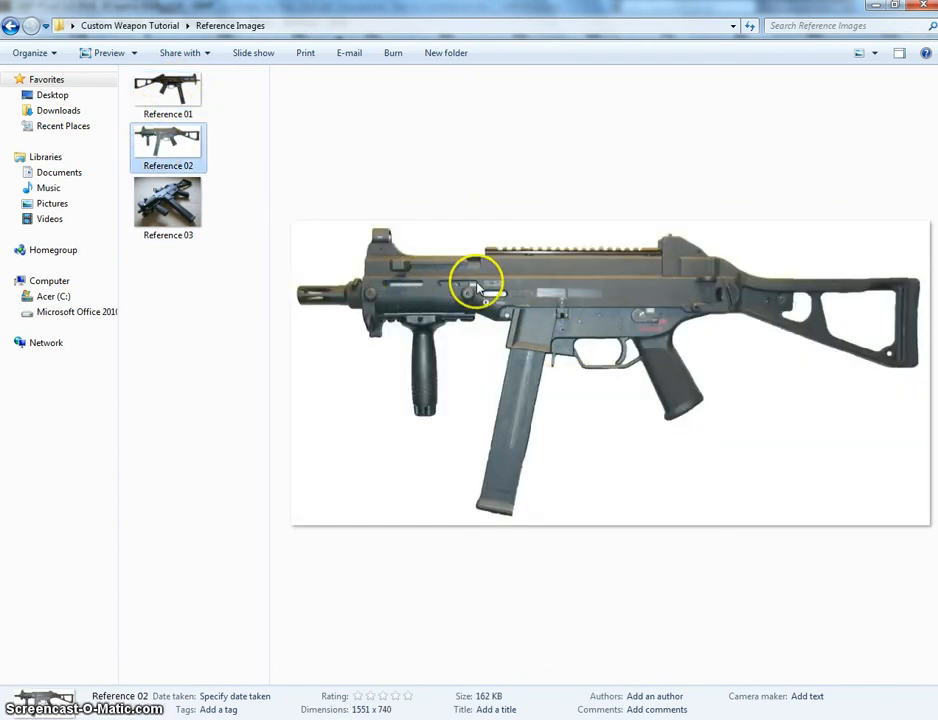
- Switch back to GIMP and save the UMP 45.xcf image again
key("alt+Tab")
left_click_drag(480, 309, 375, 182)
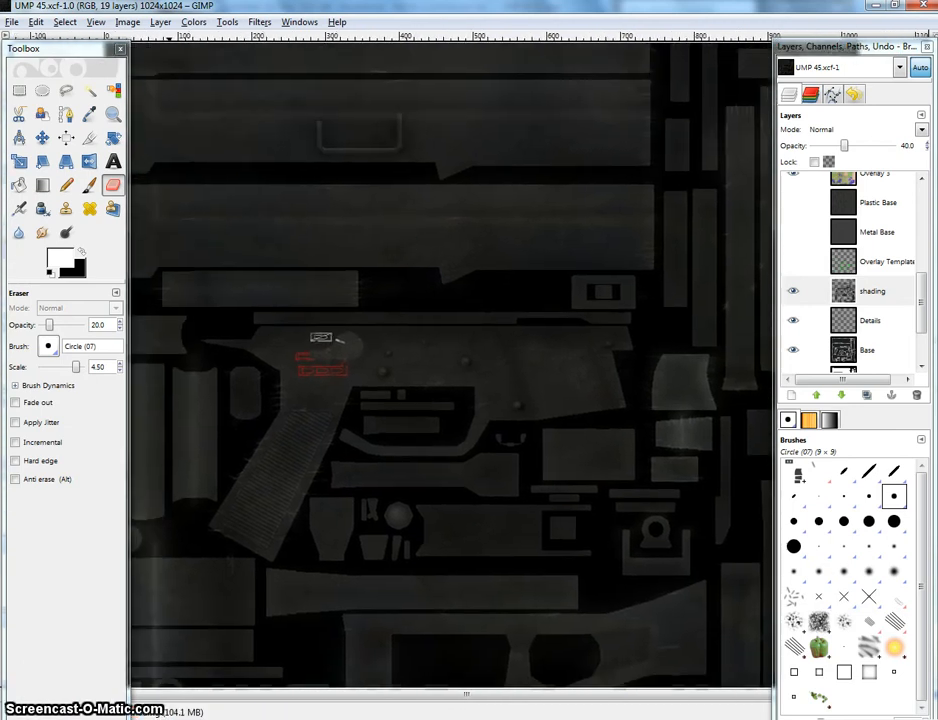
key("m")
left_click(11, 22)
left_click(31, 141)
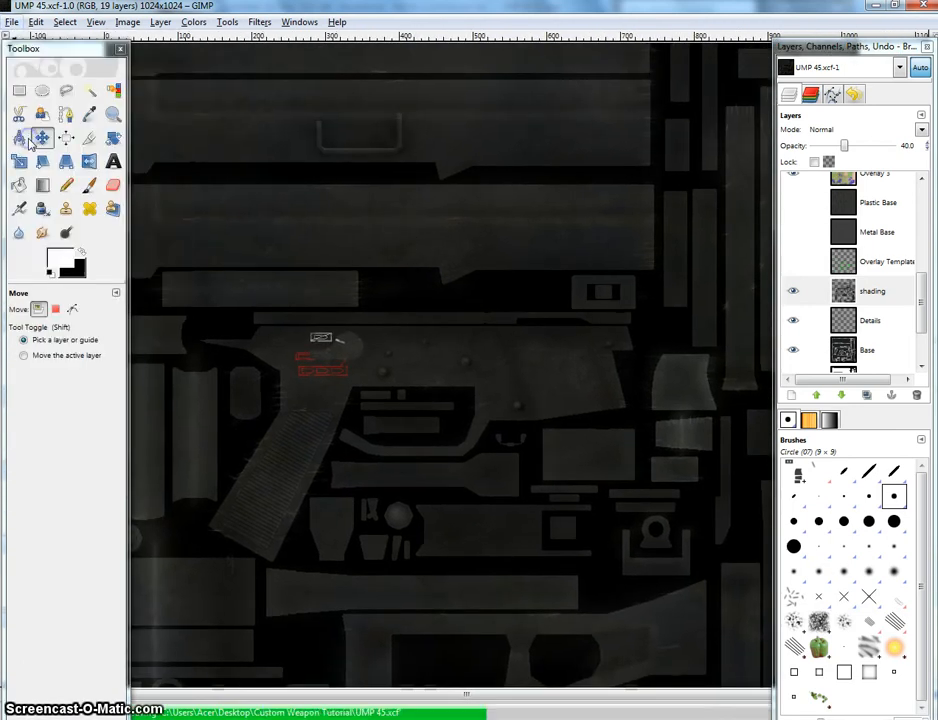
- Save the texture as a TIFF named UMP_45.tif in the Custom Weapon Tutorial folder with no compression
left_click(11, 22)
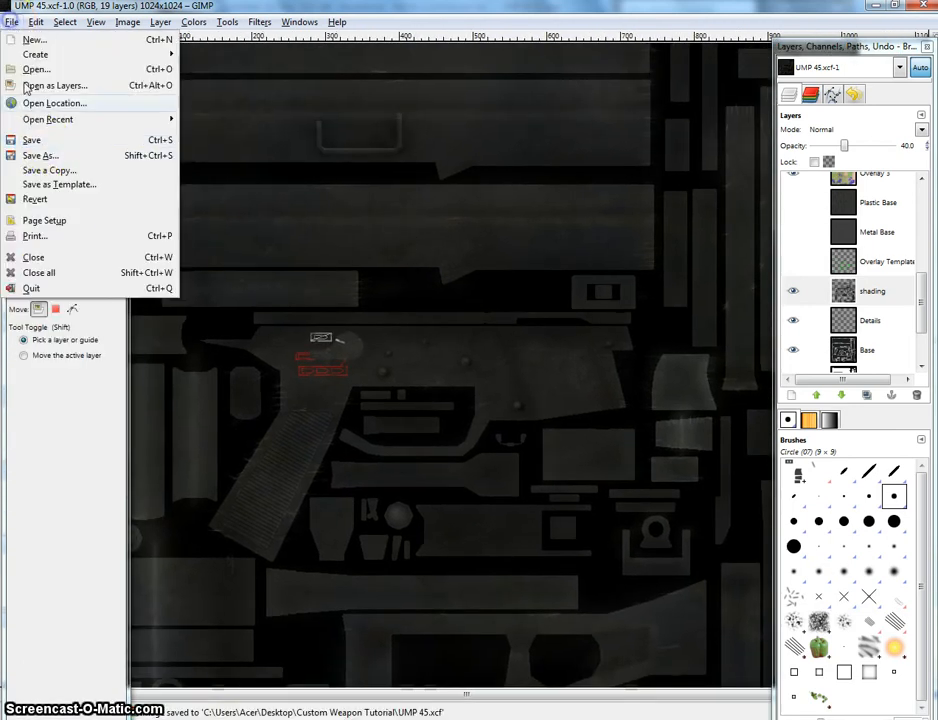
left_click(42, 155)
left_click(240, 57)
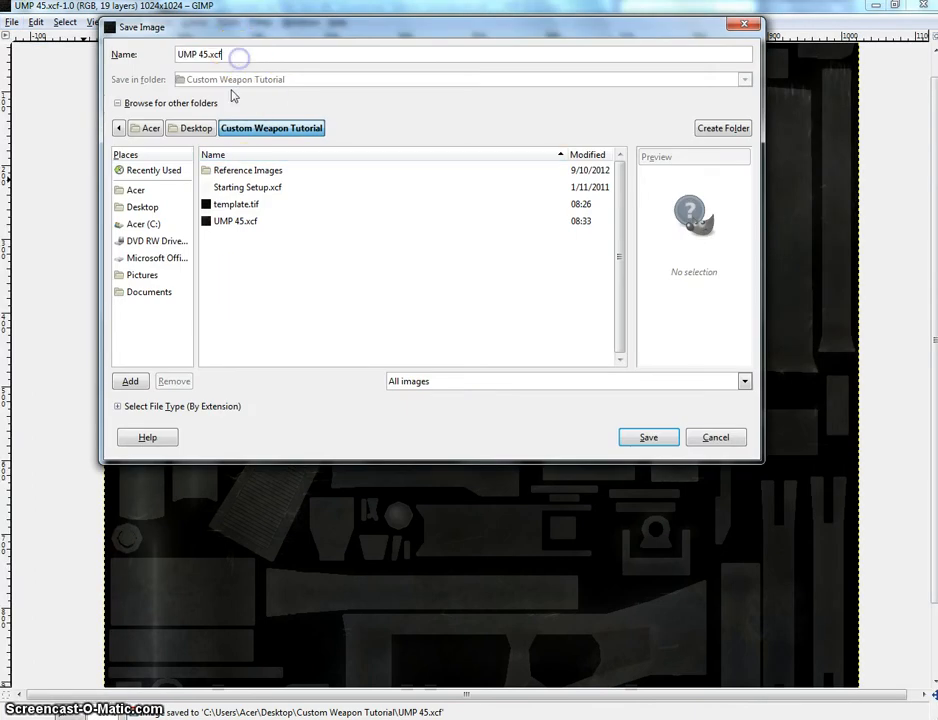
key("BackSpace")
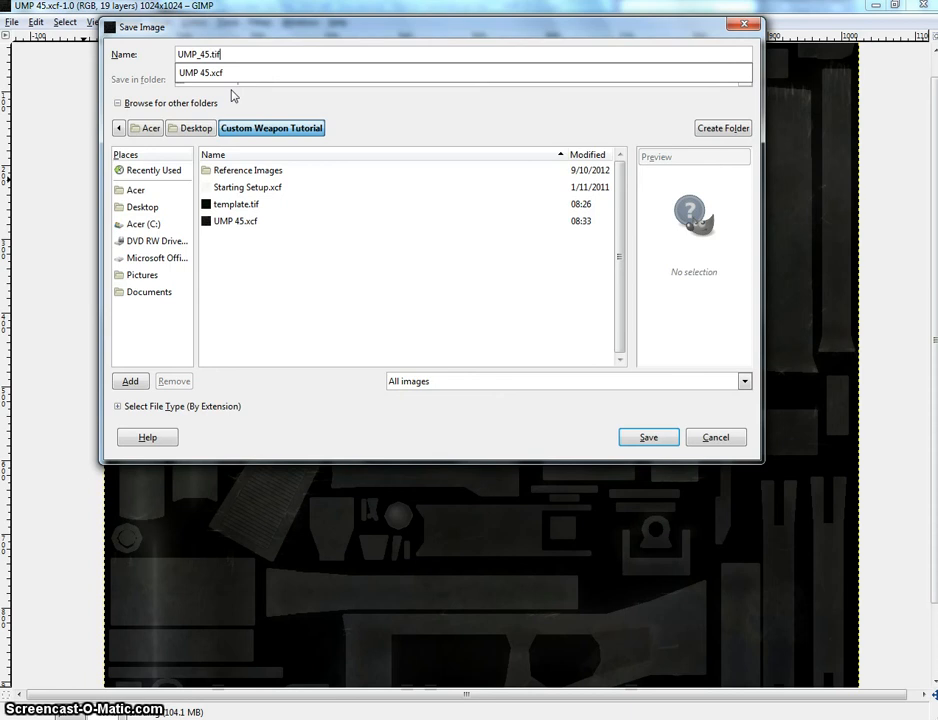
key("Return")
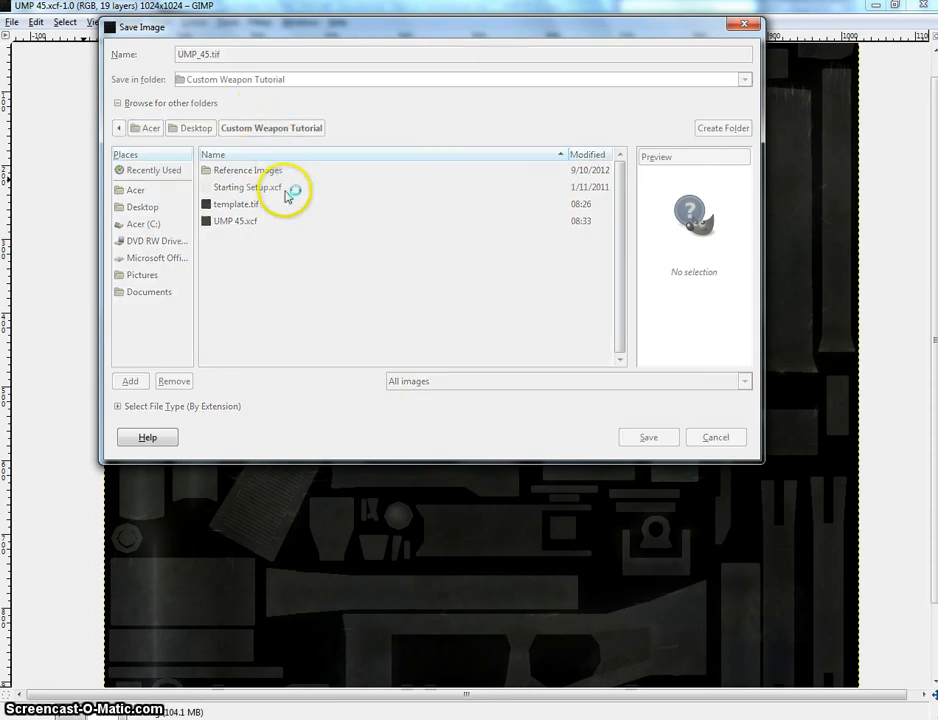
left_click(333, 313)
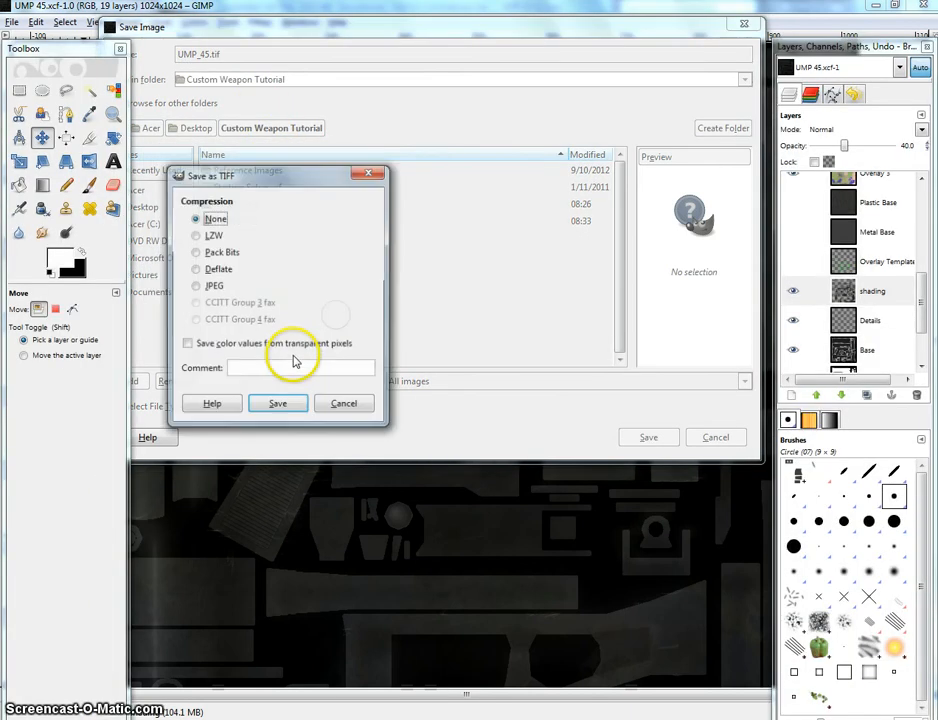
left_click(276, 404)
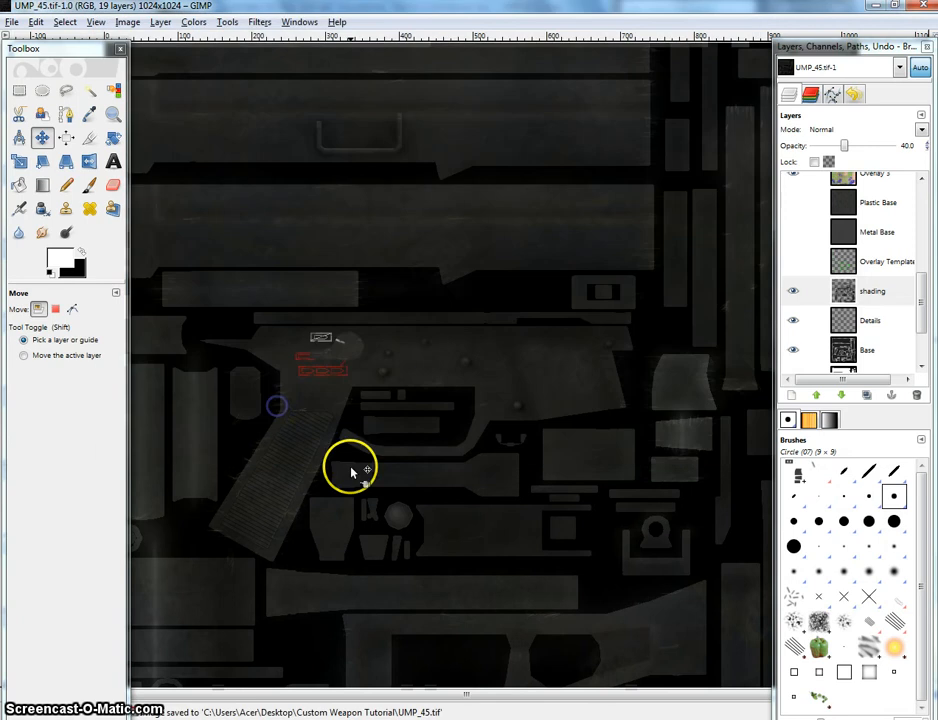
- Close GIMP and preview the exported UMP_45 texture in the Custom Weapon Tutorial folder
left_click(924, 7)
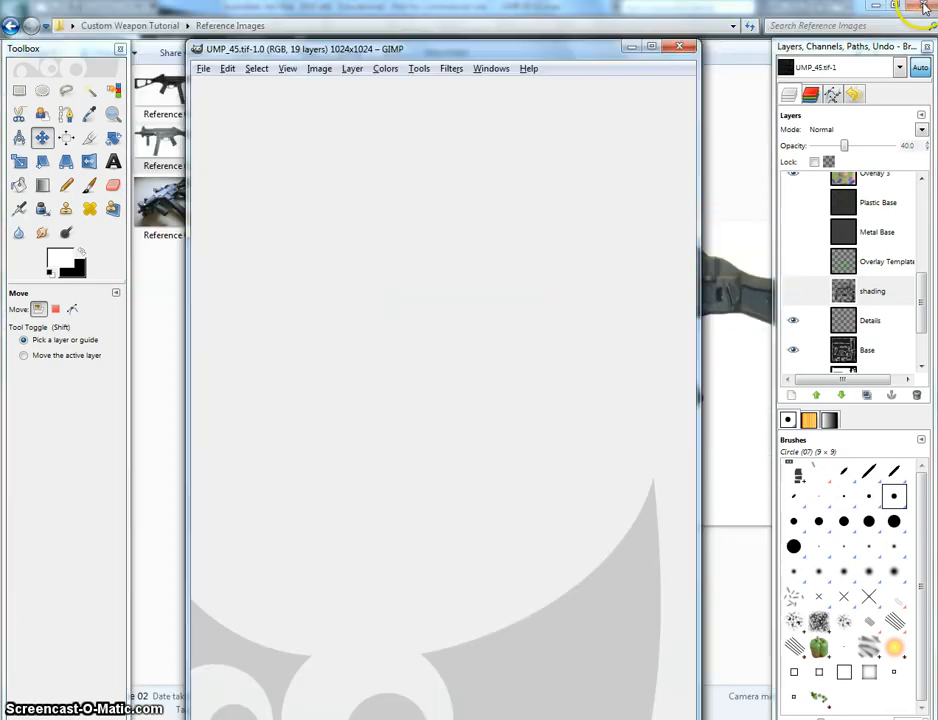
left_click(683, 44)
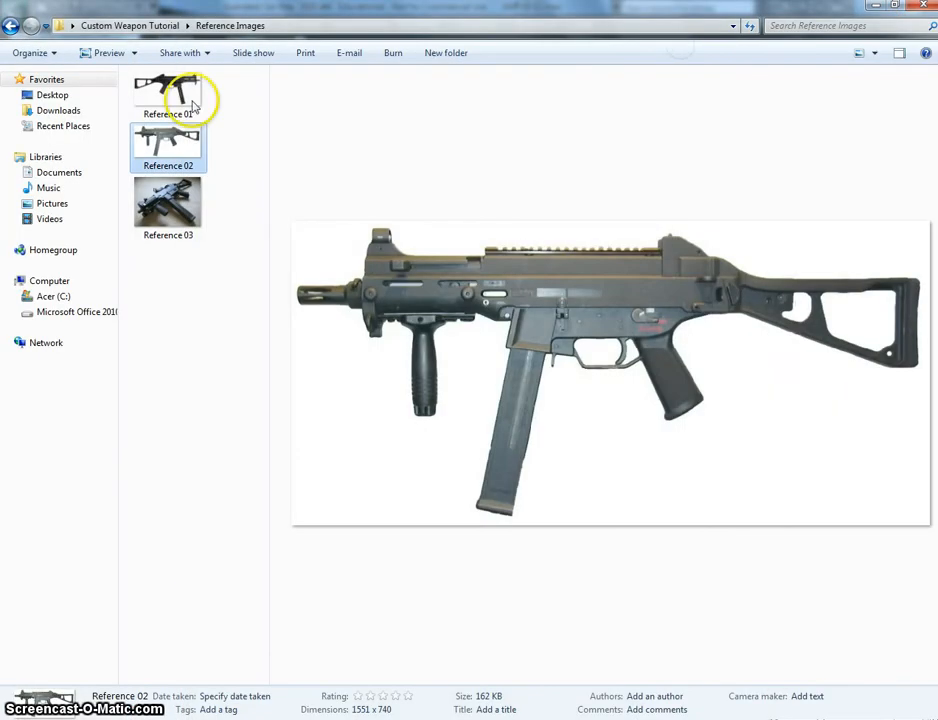
left_click(11, 29)
left_click_drag(266, 218, 214, 600)
left_click(198, 618)
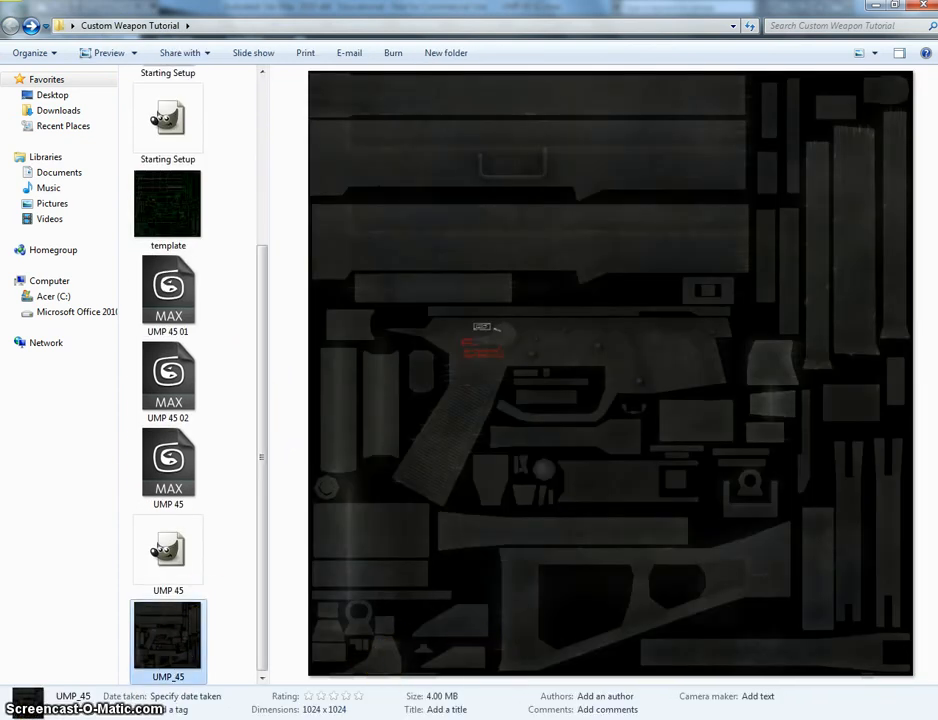
- Switch to 3ds Max, leave the Unwrap UVW face selection, deselect the weapon model and save the scene
key("alt+Tab")
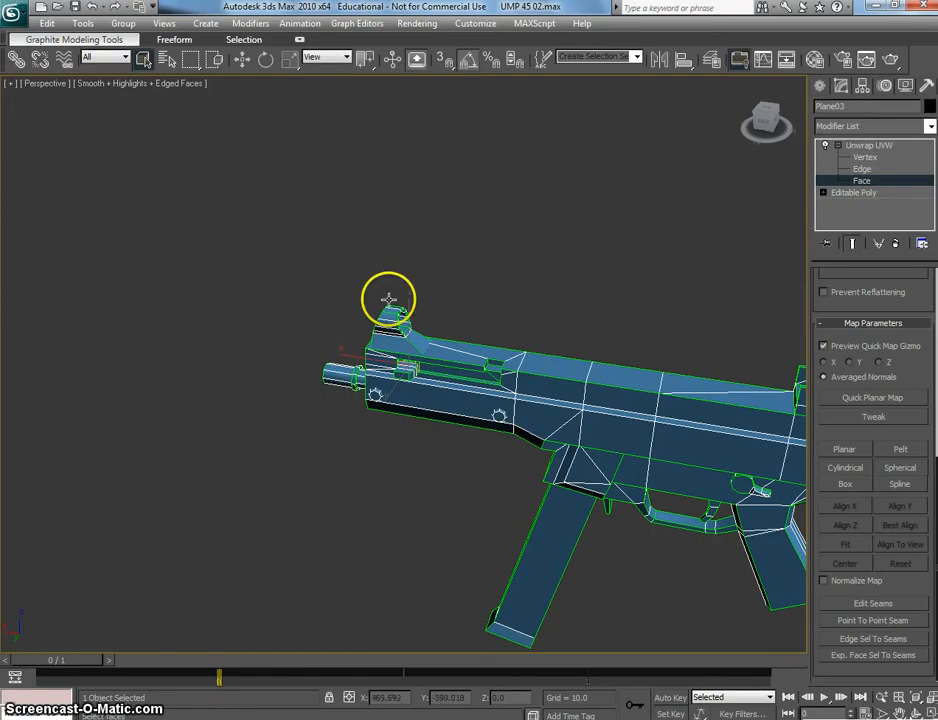
left_click_drag(561, 321, 417, 248)
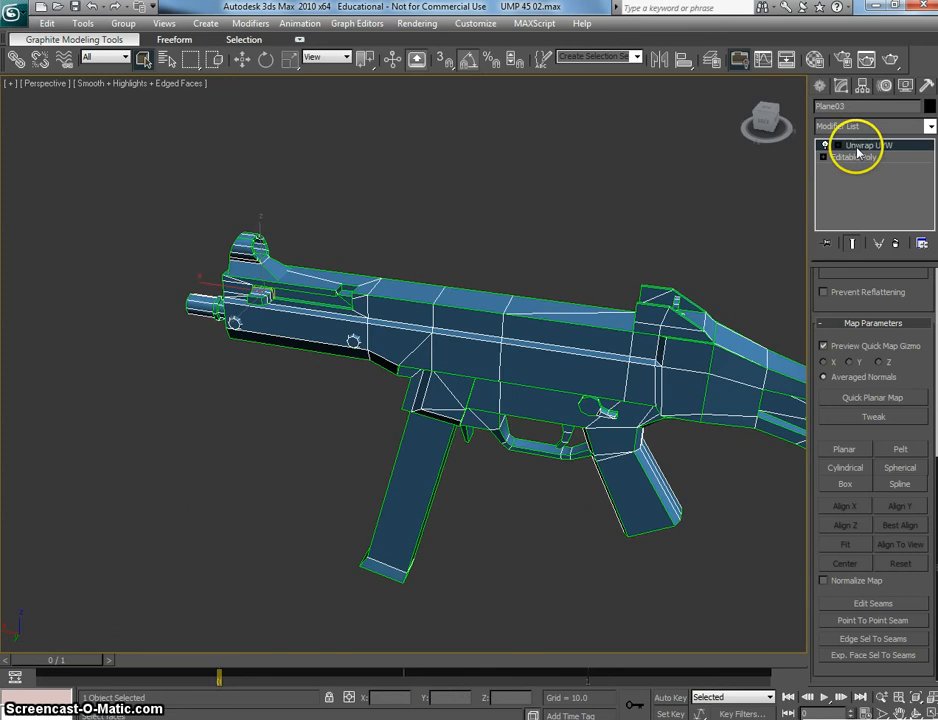
left_click(561, 255)
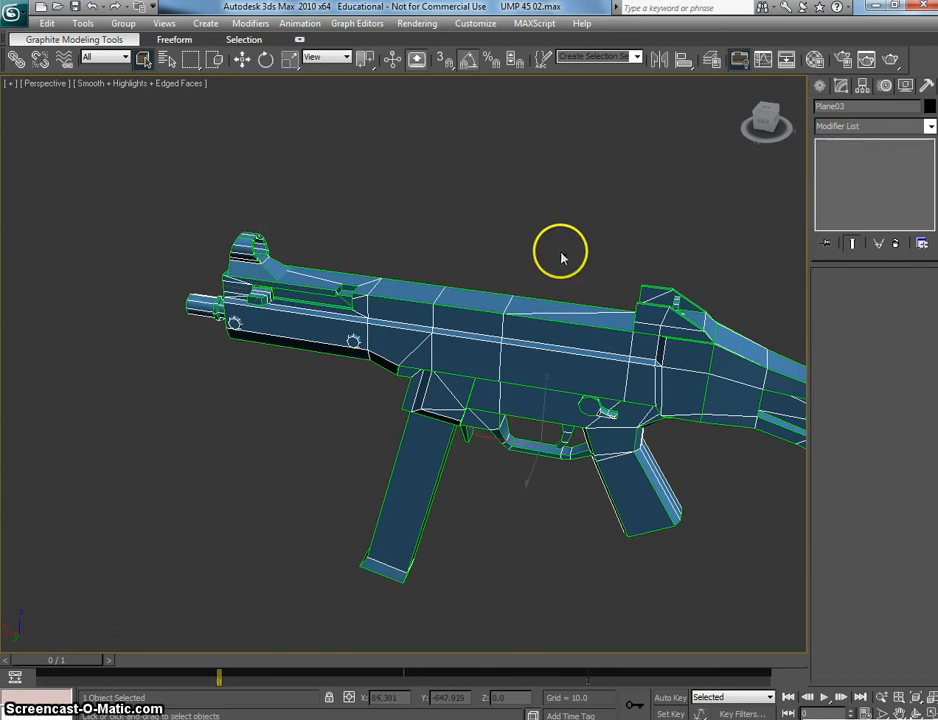
left_click(14, 12)
left_click(22, 142)
left_click_drag(410, 283, 349, 256)
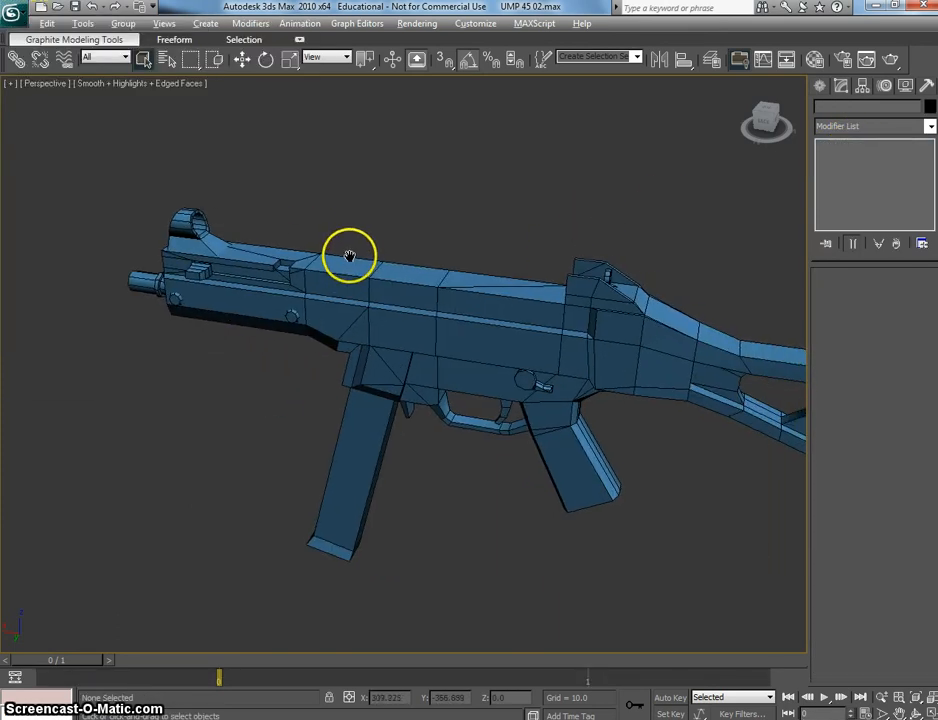
left_click_drag(505, 262, 543, 288)
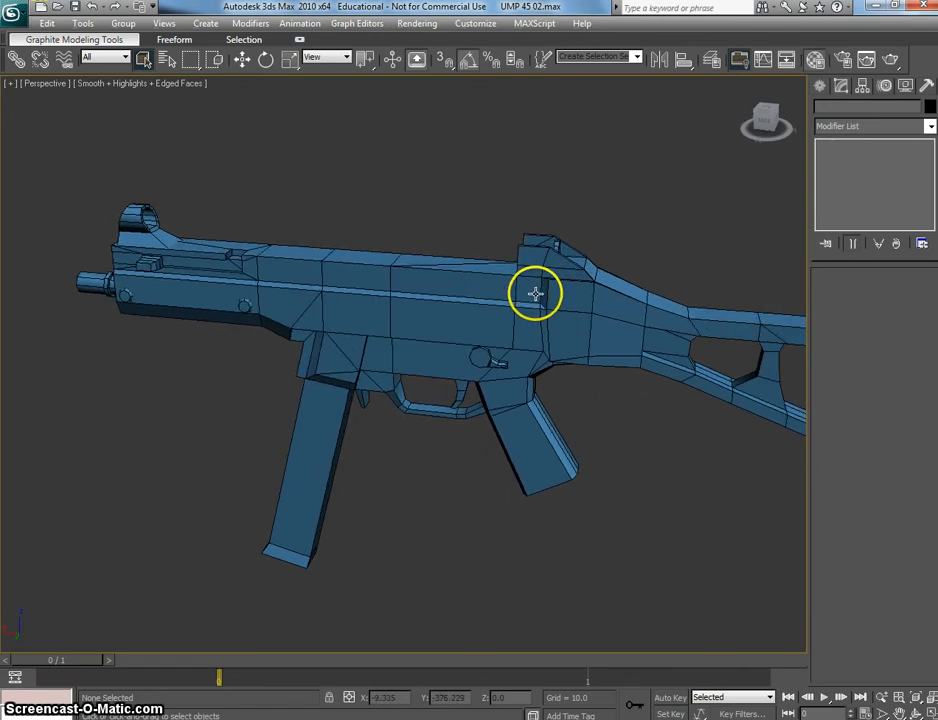
- Change the reference 01 material in the Material Editor to a Multi/Sub-Object material, discarding the old material
key("m")
left_click(665, 298)
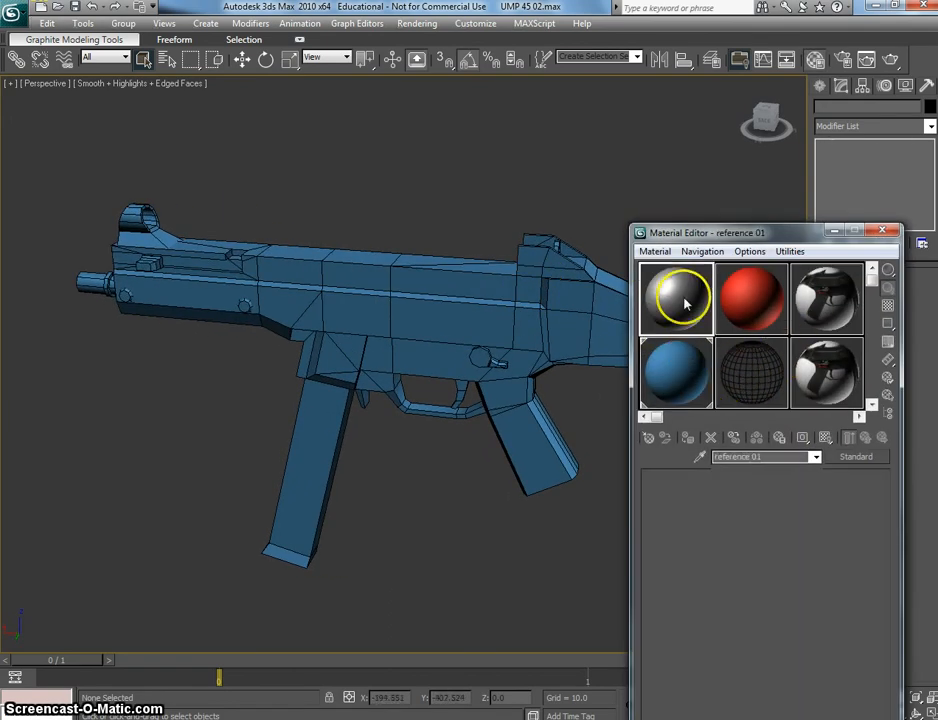
left_click(852, 456)
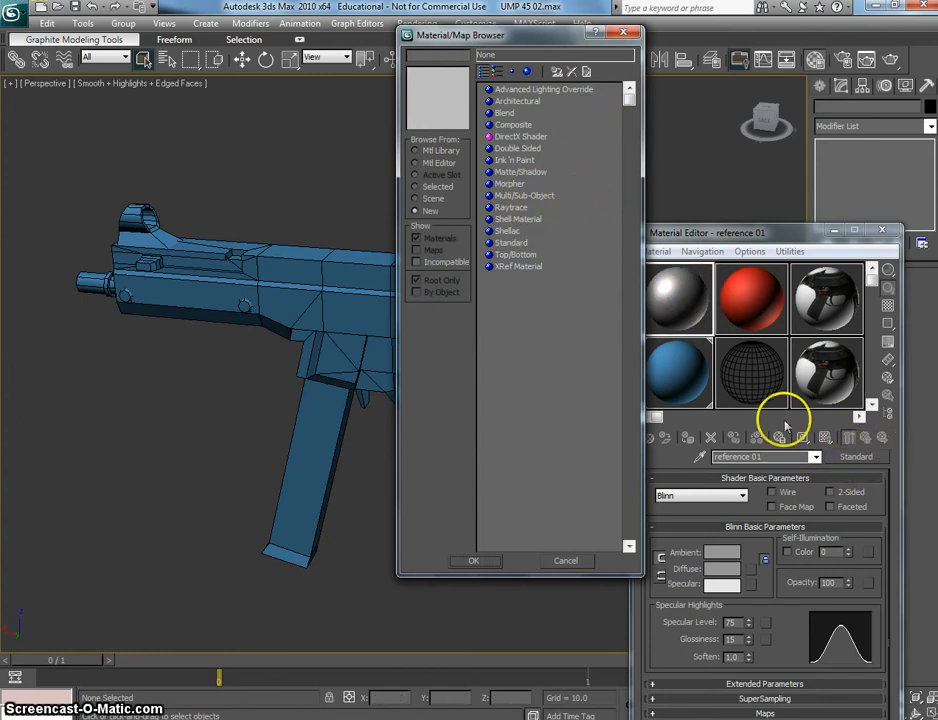
double_click(531, 197)
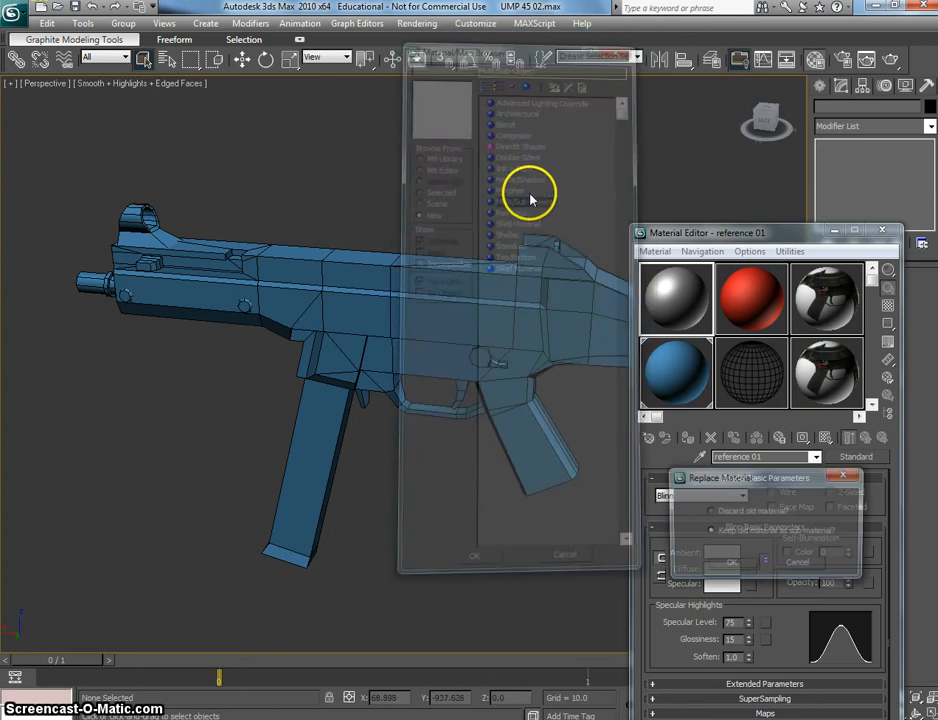
left_click(727, 562)
- Delete the extra sub-materials of the Multi/Sub-Object material until only Material #0 with ID 1 is left
double_click(828, 505)
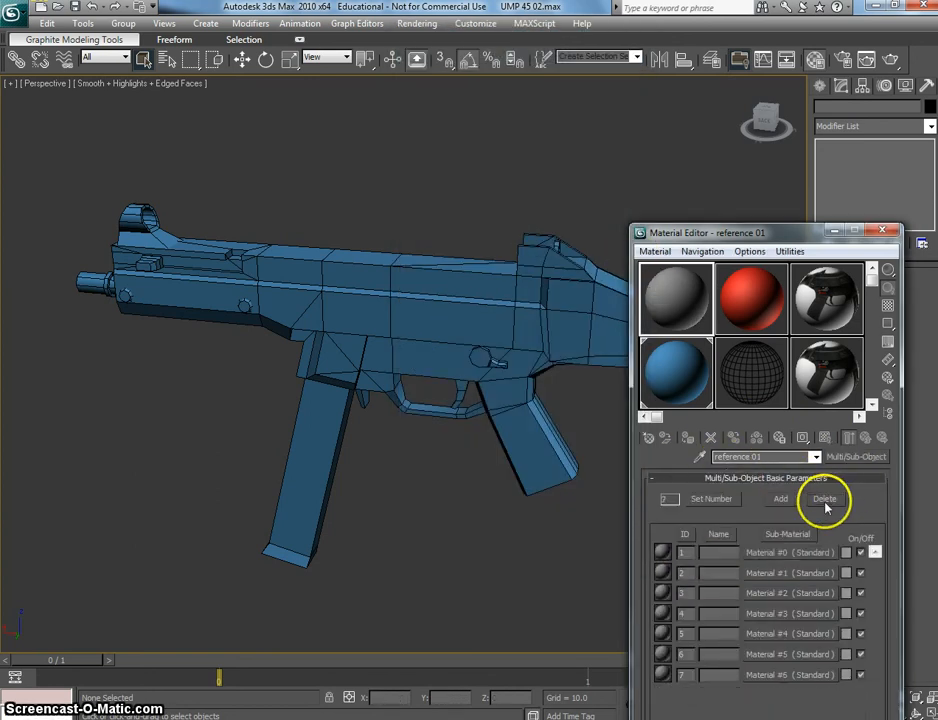
double_click(828, 505)
double_click(828, 505)
double_click(828, 505)
left_click(828, 505)
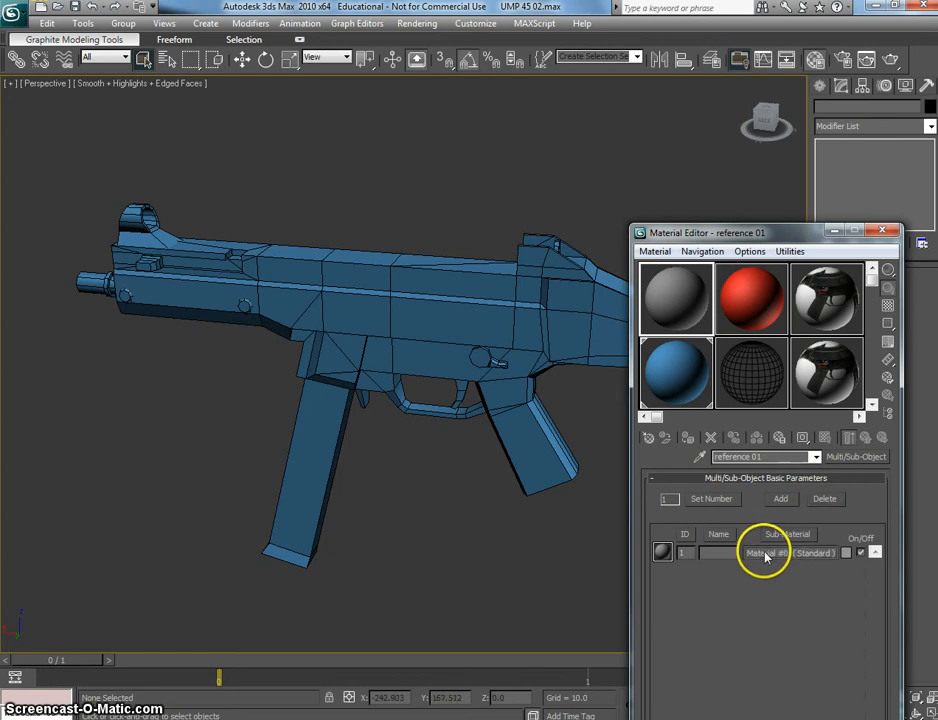
- Load UMP_45.tif from the Custom Weapon Tutorial folder as the sub-material's diffuse bitmap, copying the file name UMP_45
left_click(781, 552)
left_click(752, 568)
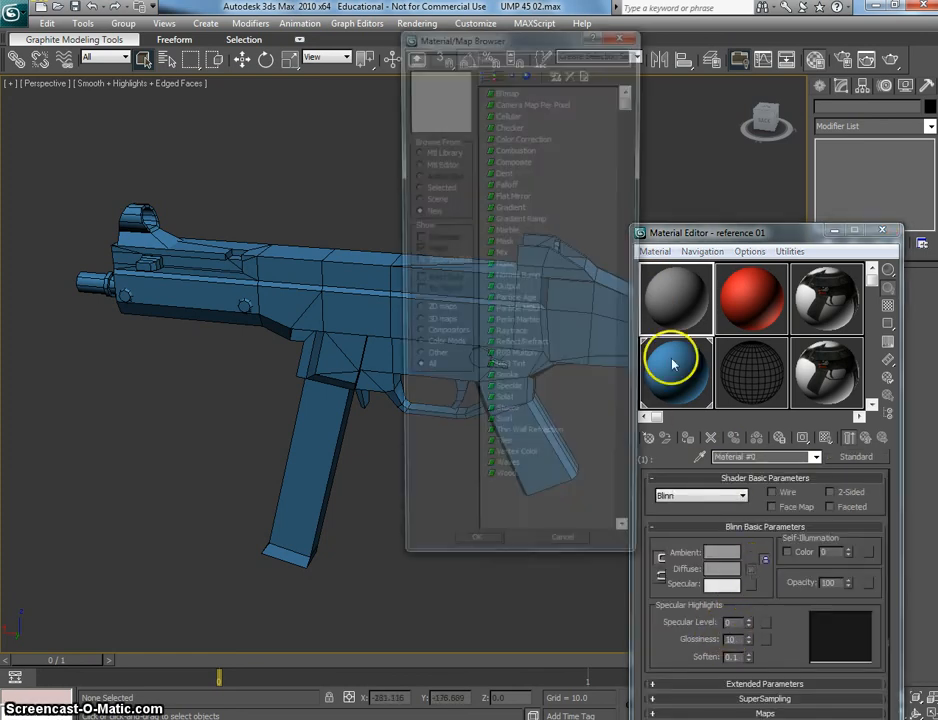
double_click(502, 90)
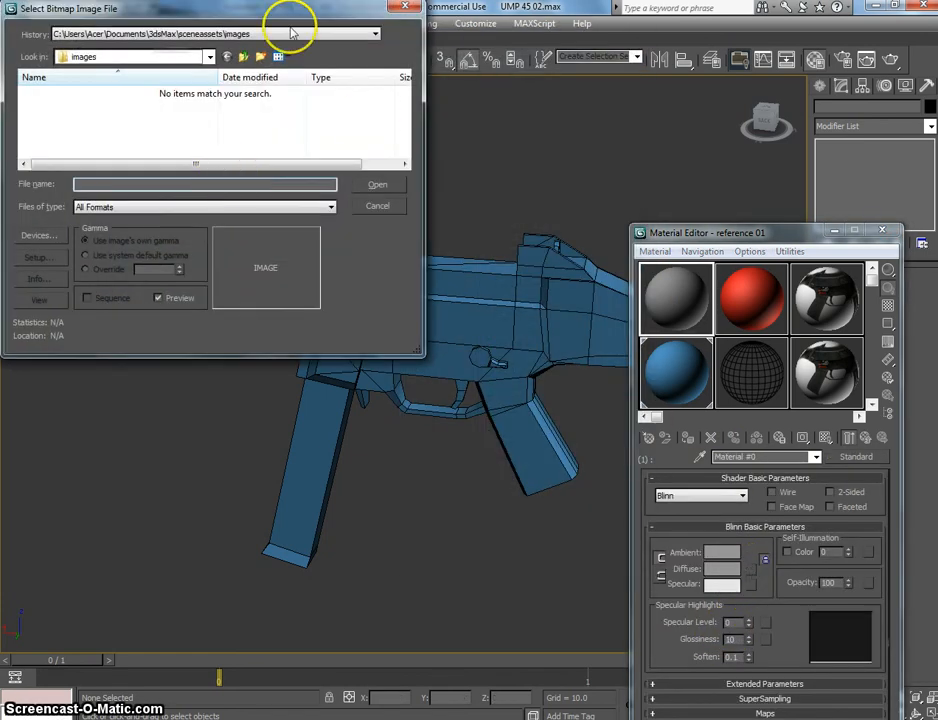
left_click(237, 33)
left_click(237, 56)
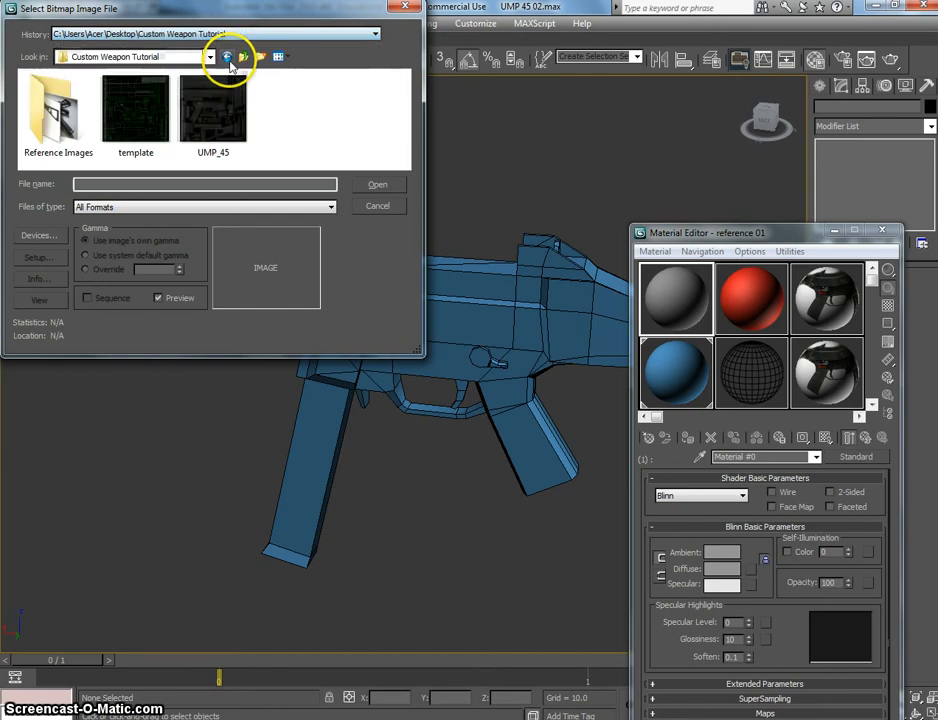
left_click(210, 117)
left_click(118, 185)
key("ctrl+c")
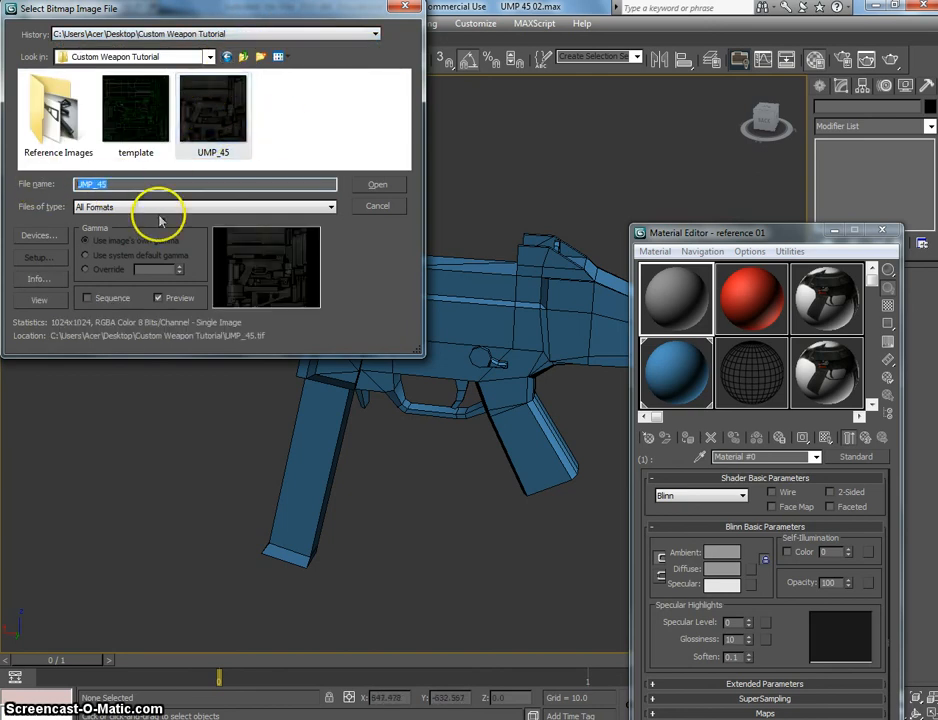
left_click(378, 186)
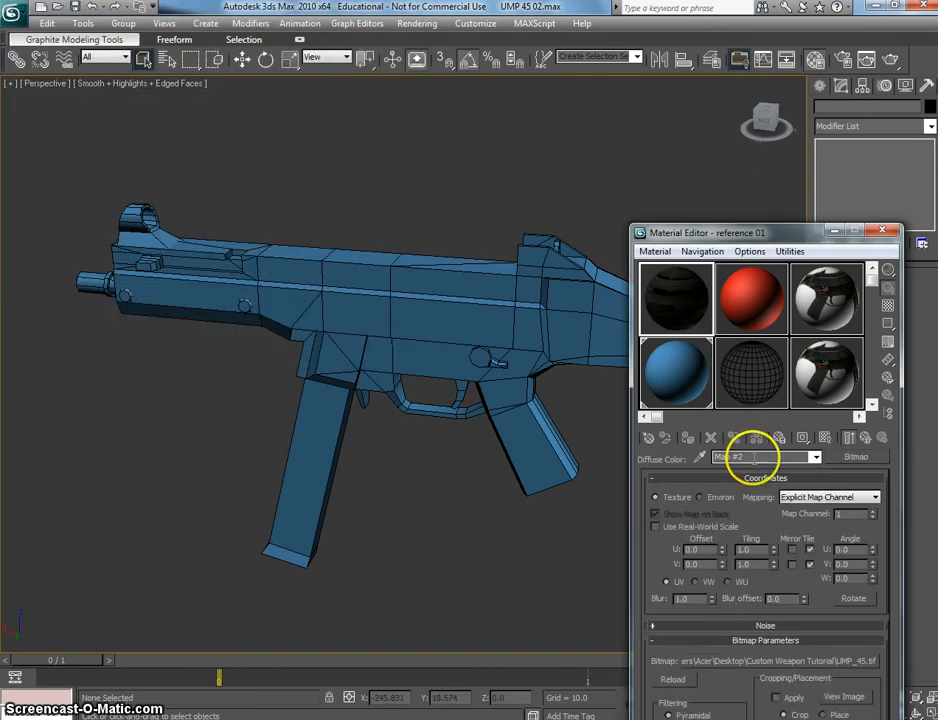
- Name the standard sub-material, its list entry and the parent Multi/Sub-Object material UMP_45
left_click(853, 437)
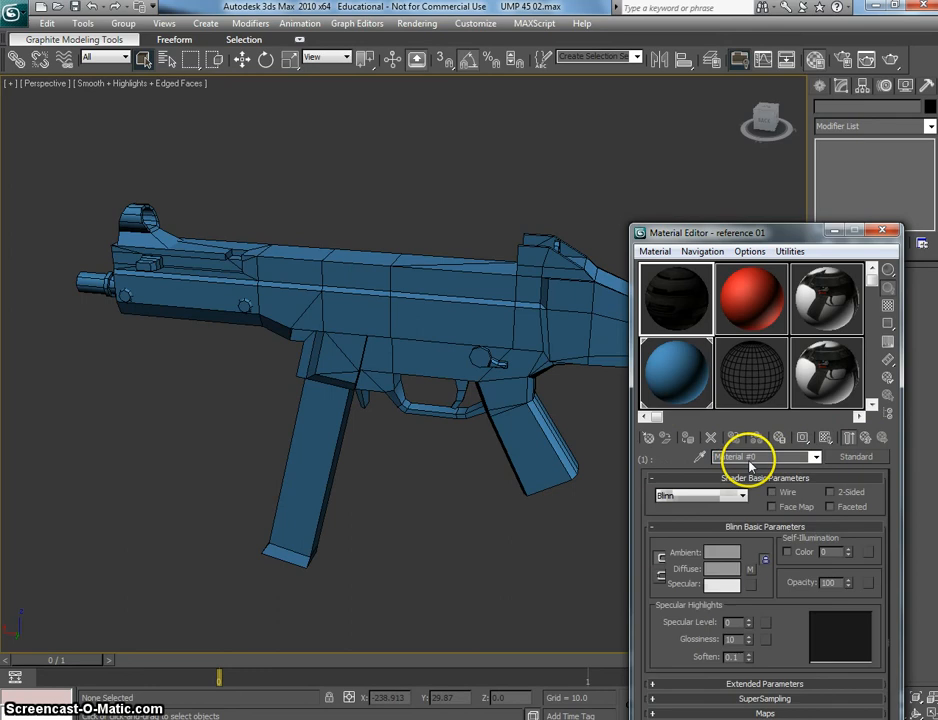
type("UMP_45")
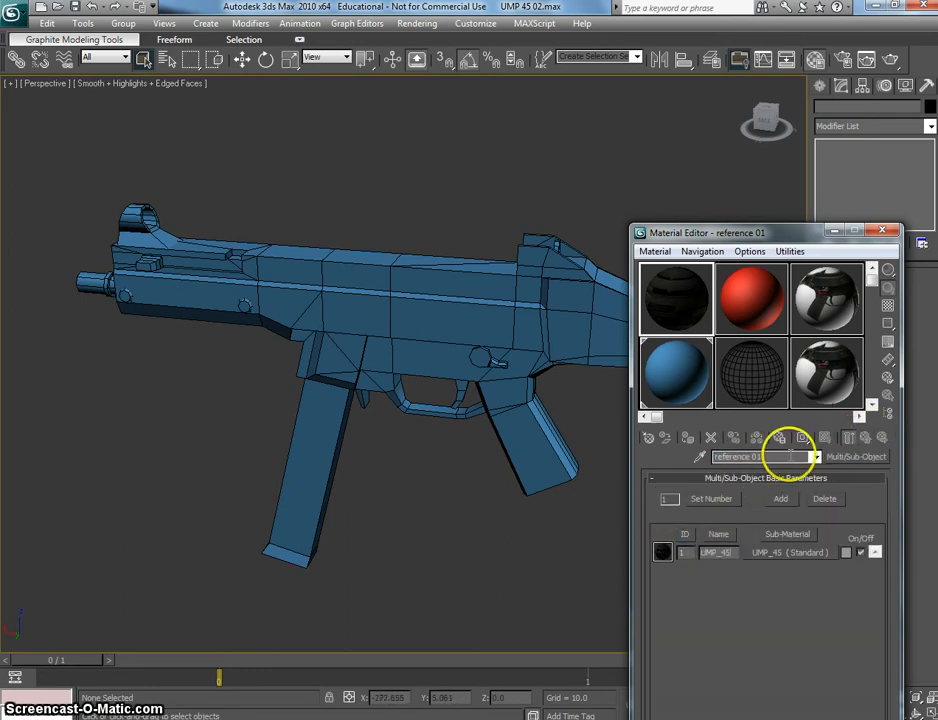
left_click_drag(790, 456, 661, 455)
key("ctrl+v")
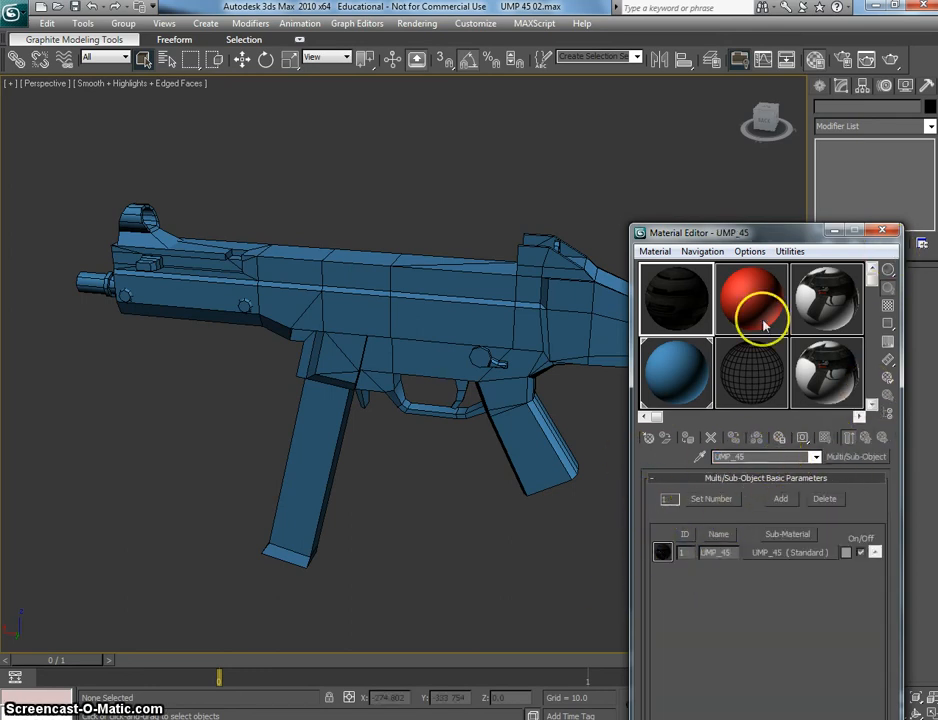
- Apply the UMP_45 material to the weapon model, close the Material Editor and turn off the edged-faces display
left_click_drag(677, 308, 421, 278)
left_click(882, 231)
key("F4")
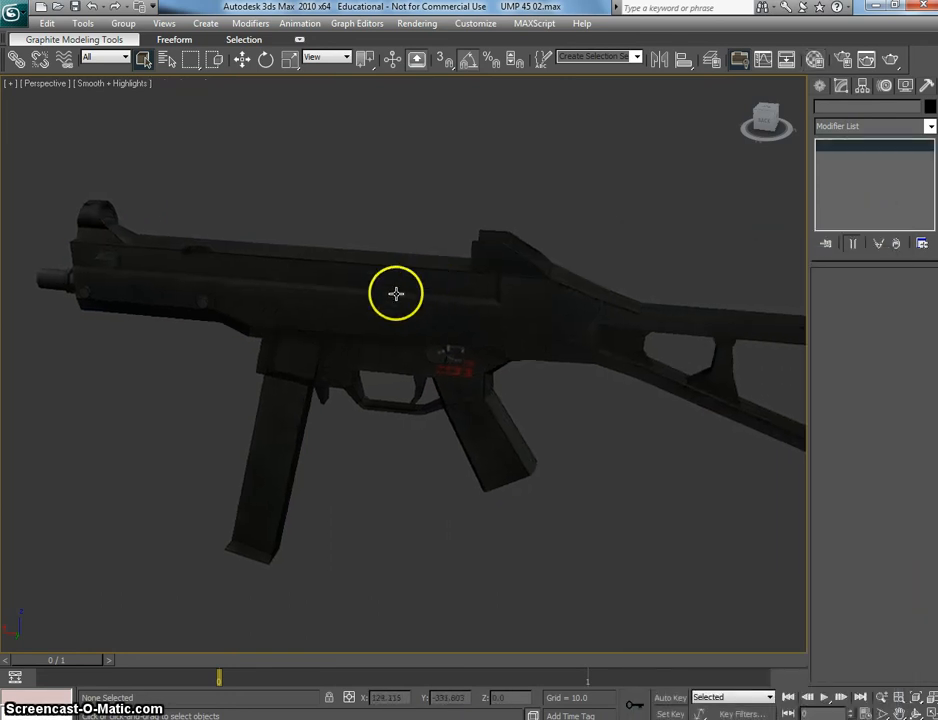
- Convert the weapon model with its Unwrap UVW modifier to an Editable Poly
left_click(396, 293)
right_click(381, 240)
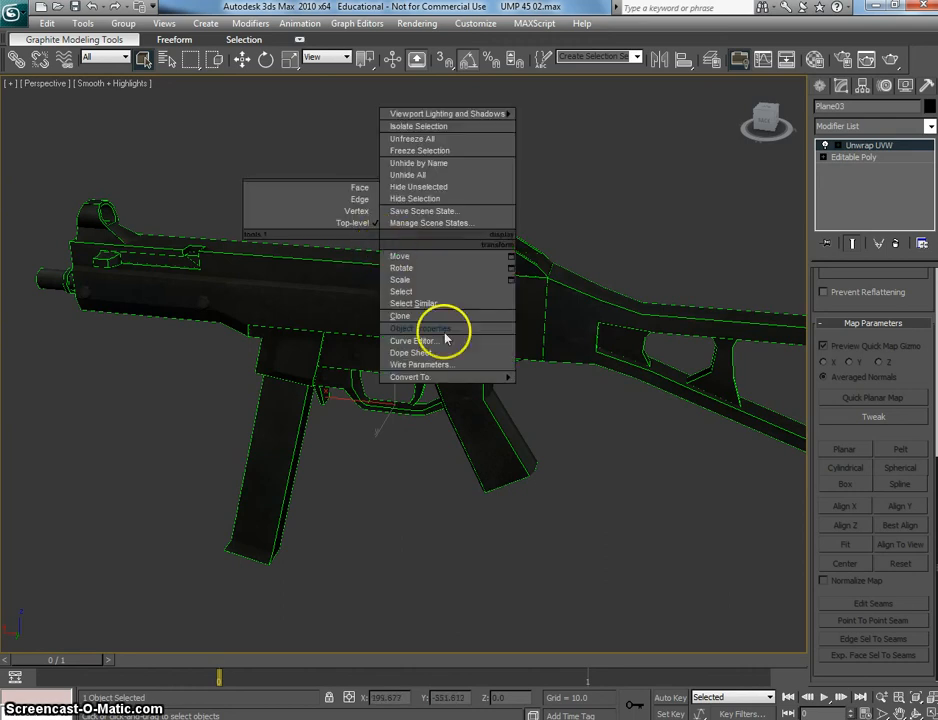
mouse_move(472, 378)
left_click(550, 392)
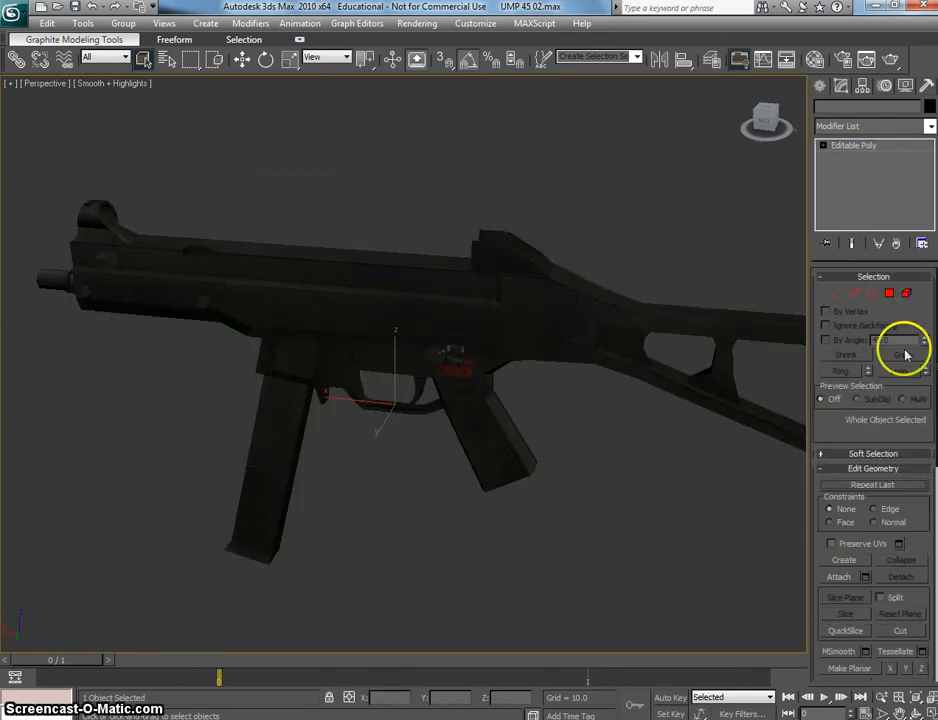
- Select all polygons of the weapon, set their material ID to 1, and leave polygon selection with the model deselected
left_click(889, 293)
key("ctrl+a")
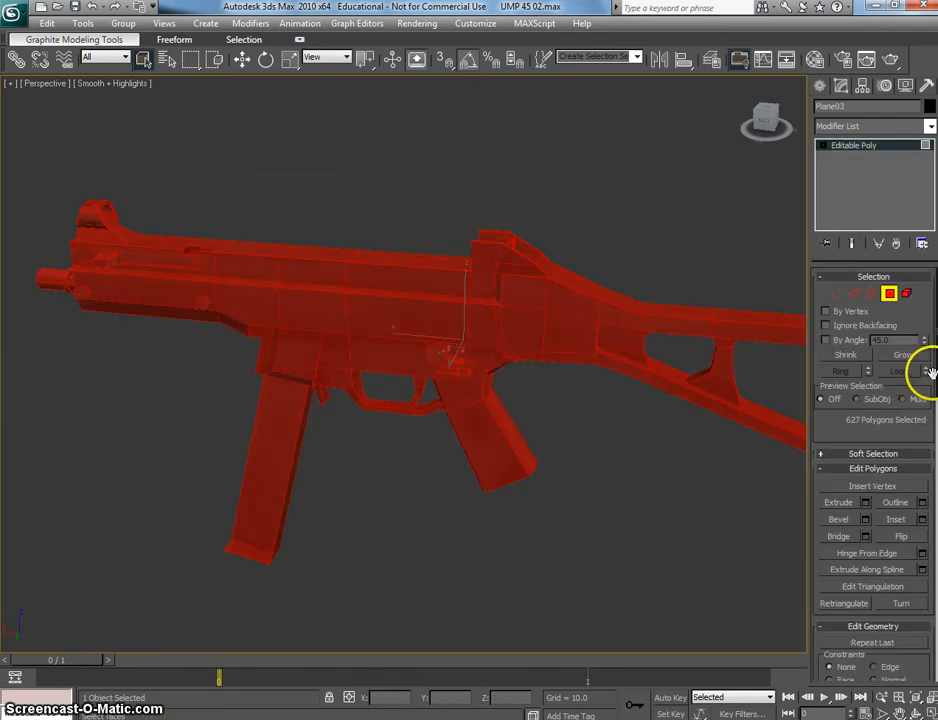
scroll(926, 352, "down", 10)
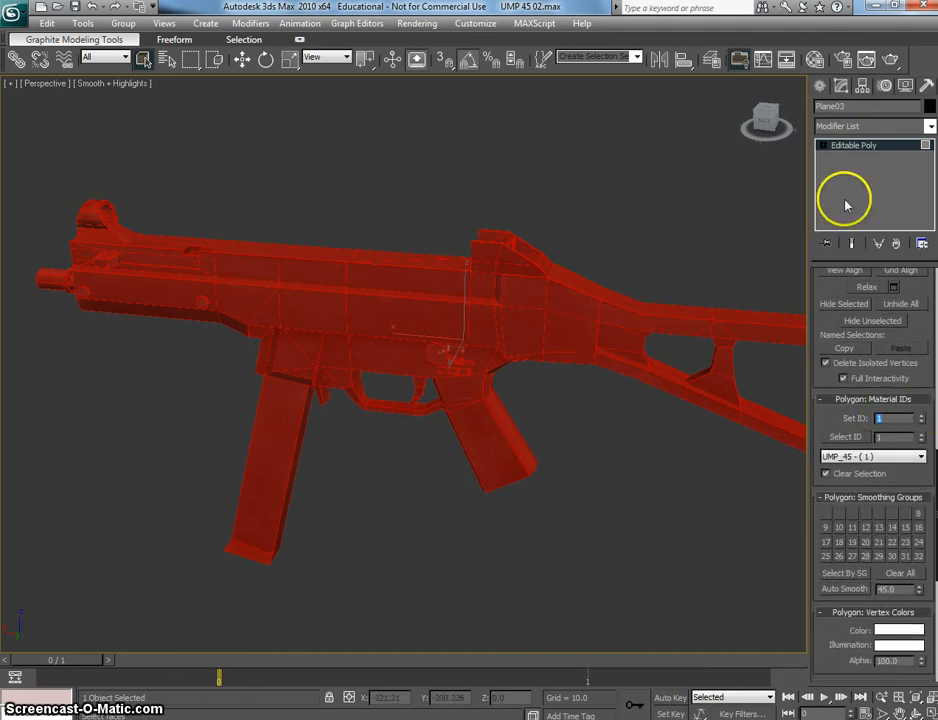
left_click(862, 150)
left_click(540, 201)
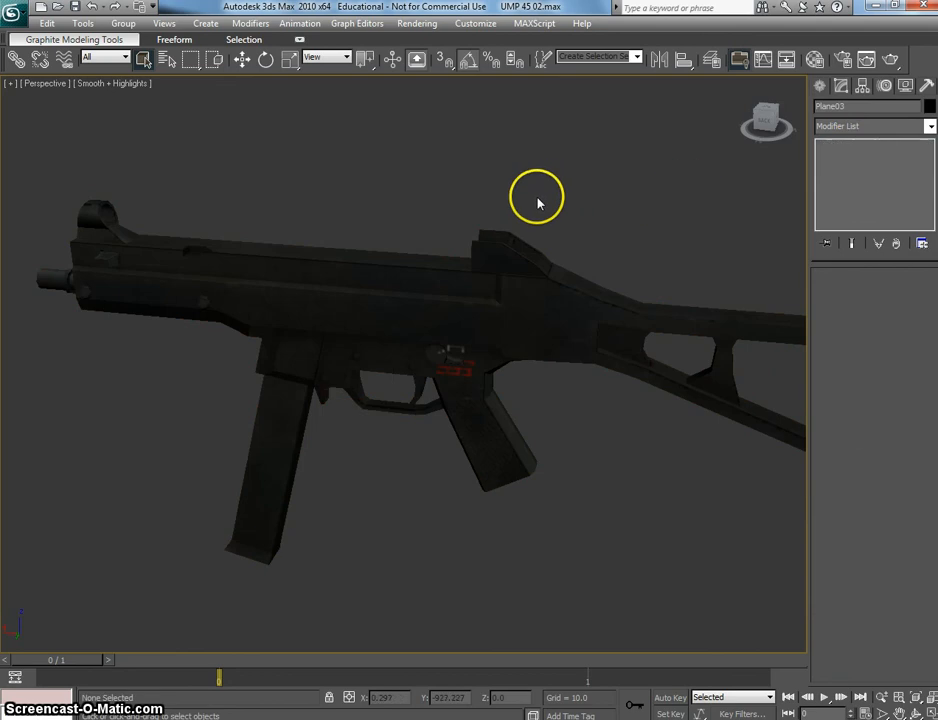
- Save the weapon scene under its existing file name, UMP 45 02.max
left_click_drag(331, 216, 413, 188)
left_click_drag(540, 378, 505, 371)
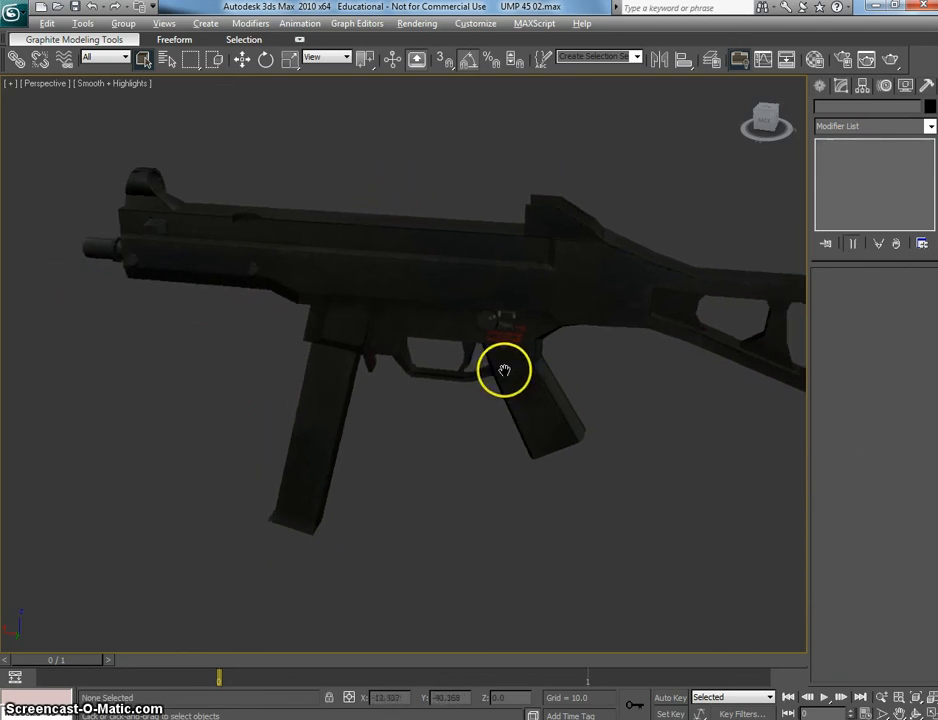
left_click_drag(591, 308, 524, 304)
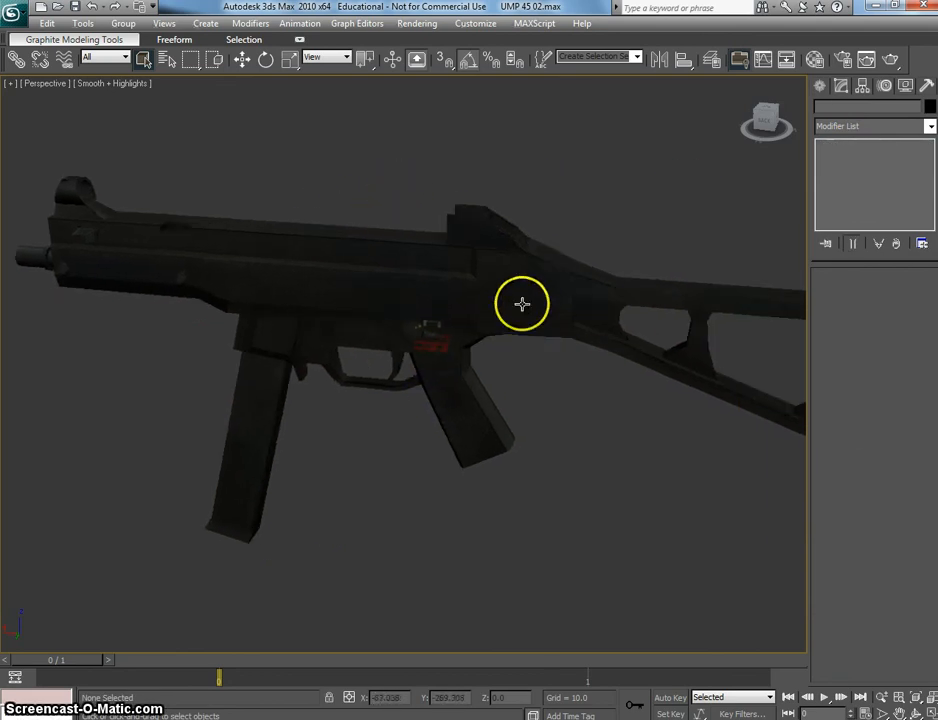
left_click_drag(489, 219, 458, 228)
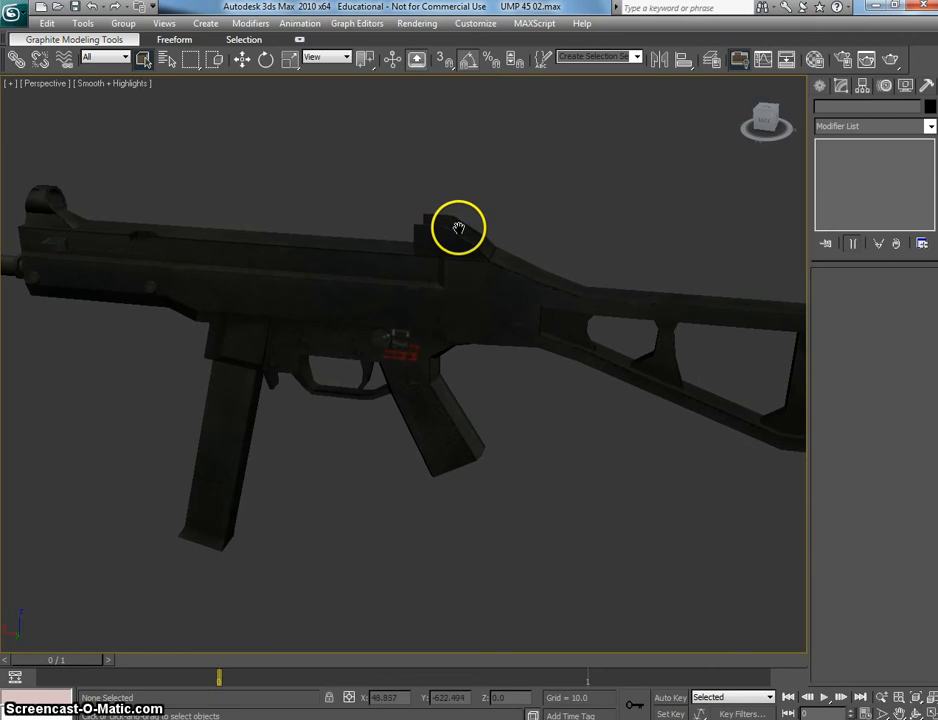
left_click_drag(331, 193, 355, 206)
left_click(20, 15)
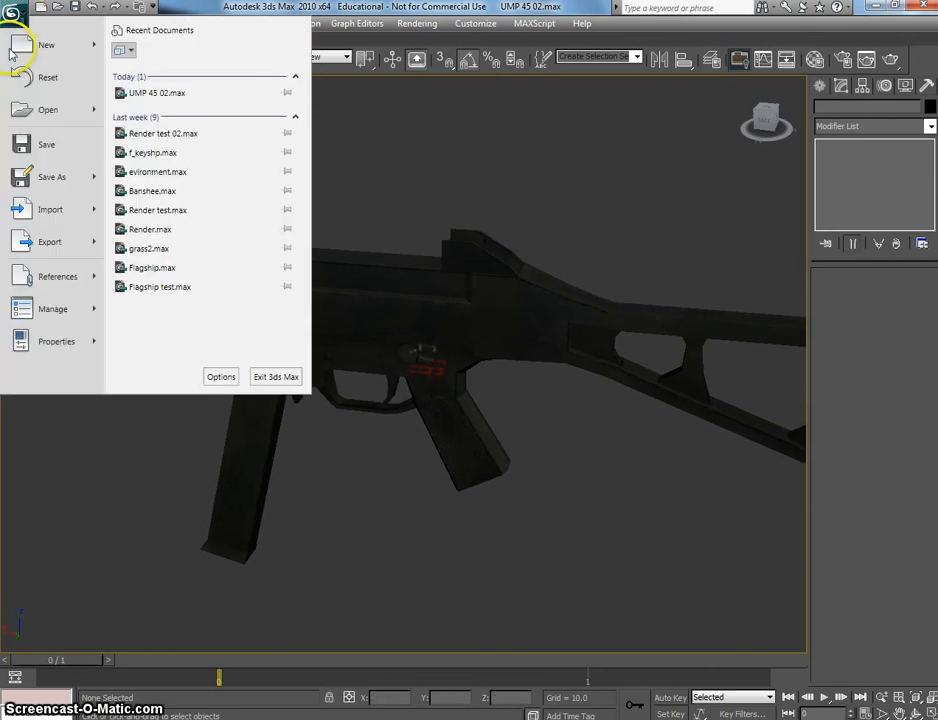
left_click(36, 143)
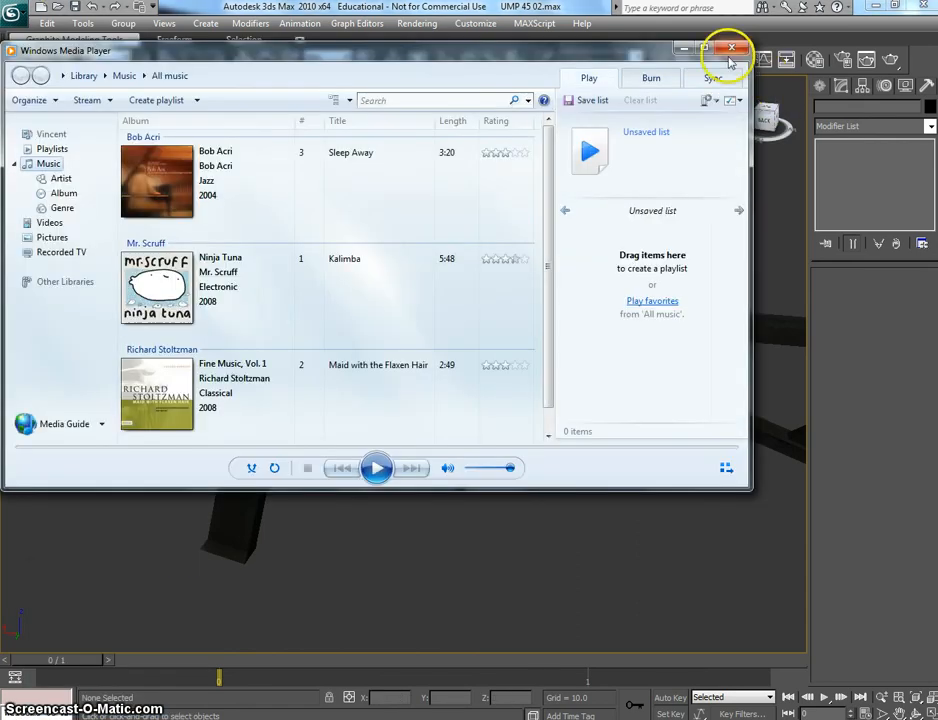
- Close Windows Media Player, switch to Windows Explorer and open Microsoft Games\Halo Custom Edition on the C: drive
left_click(731, 48)
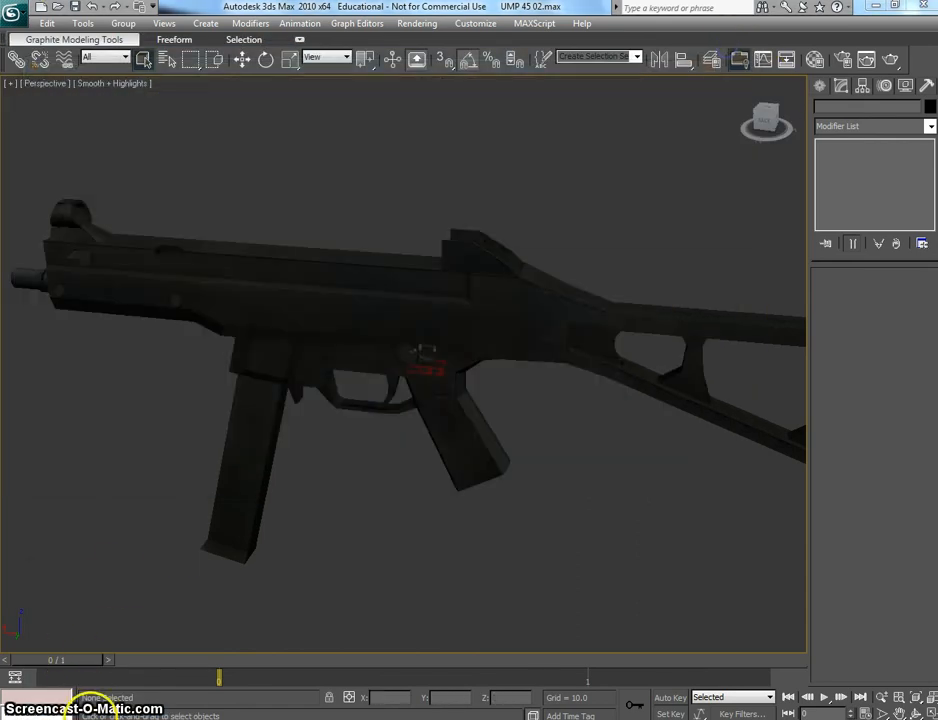
left_click(109, 718)
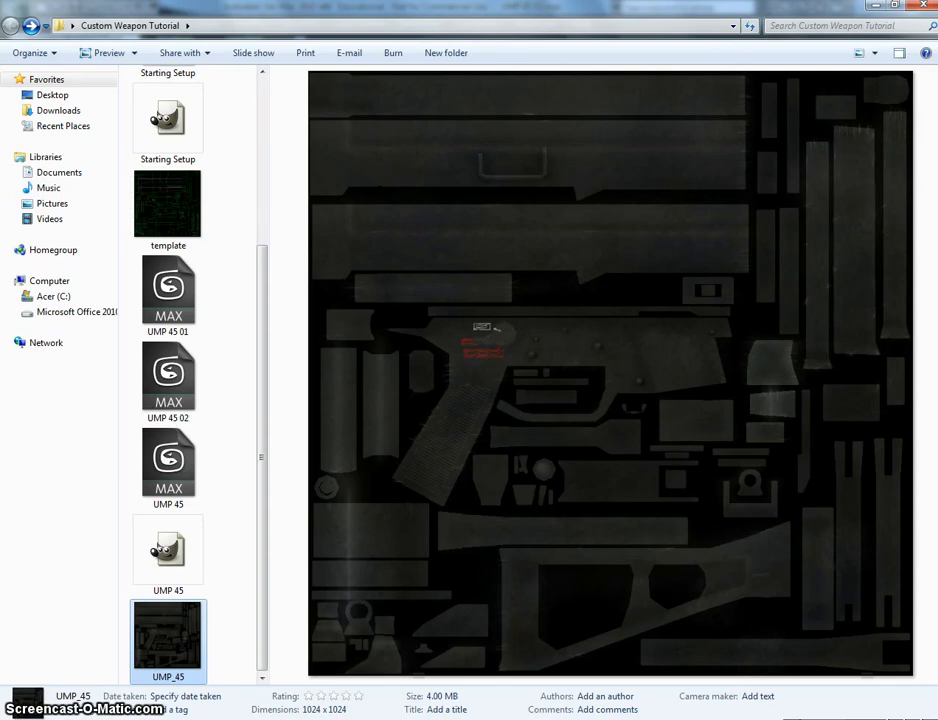
left_click(53, 297)
double_click(209, 187)
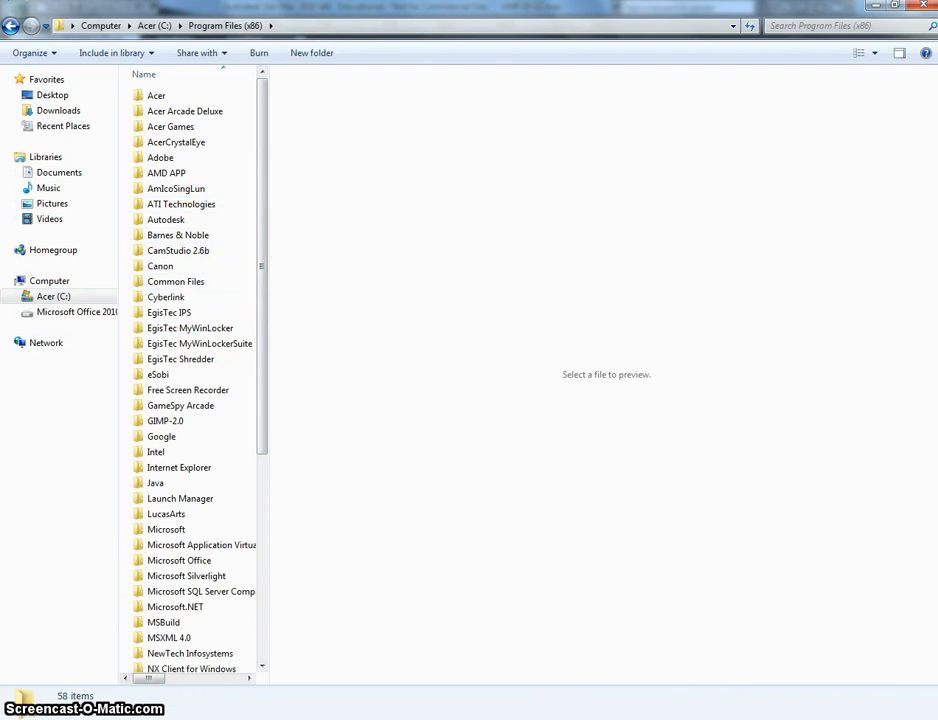
left_click(10, 27)
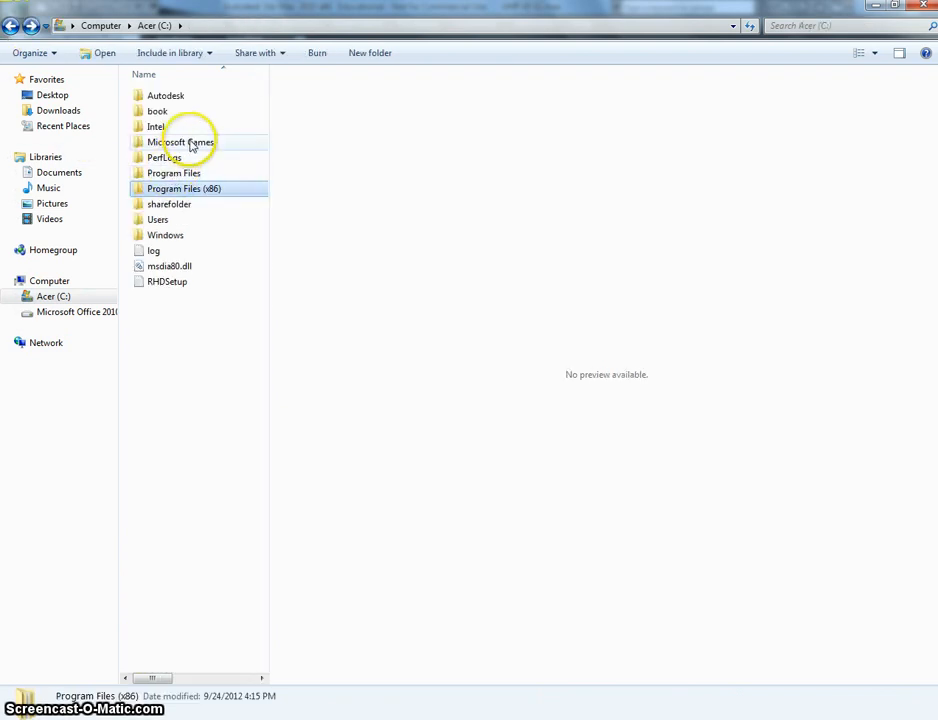
double_click(191, 145)
double_click(195, 128)
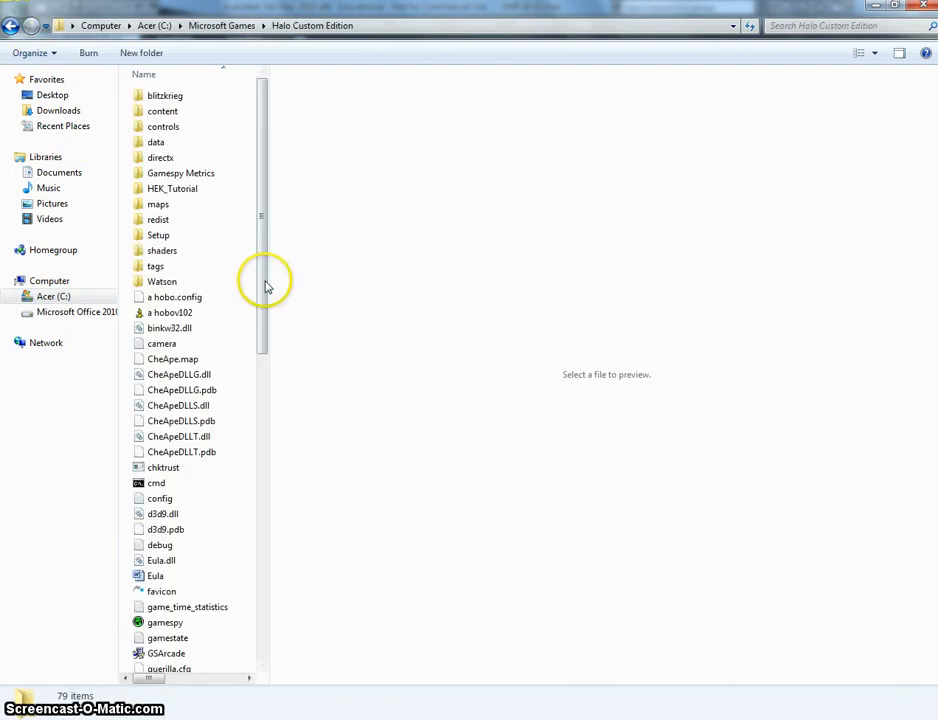
- Open the data\weapons folder and create a folder named UMP_45 in it
double_click(157, 142)
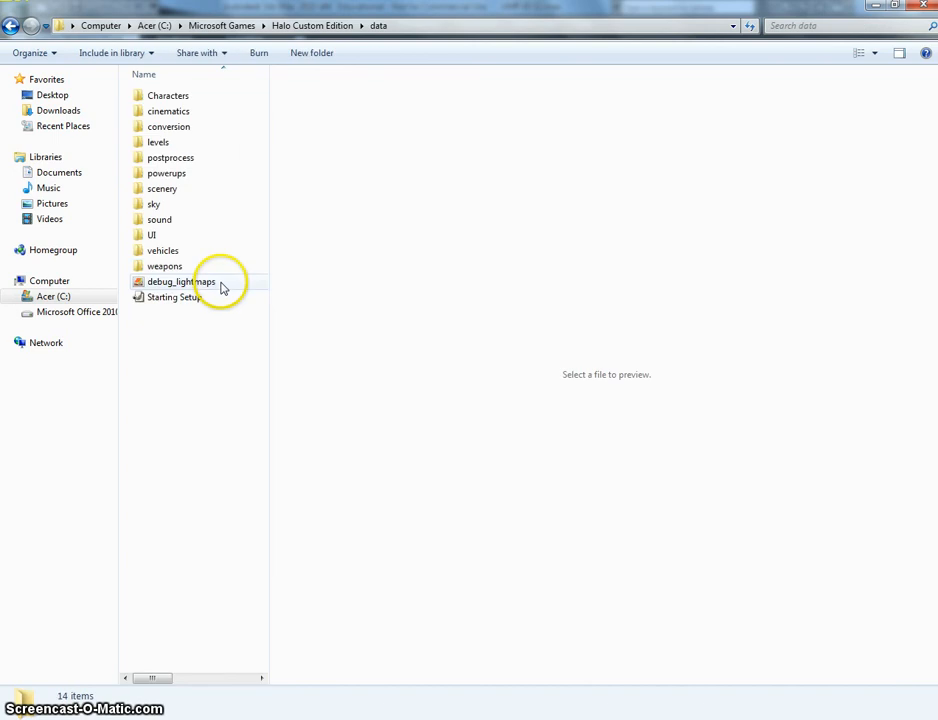
double_click(184, 268)
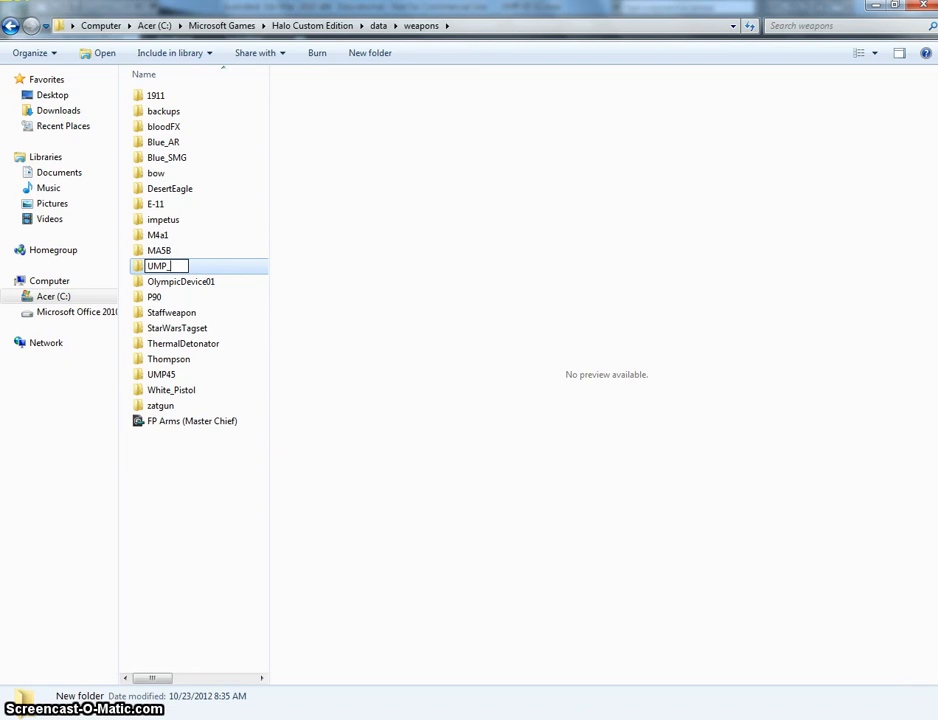
key("Return")
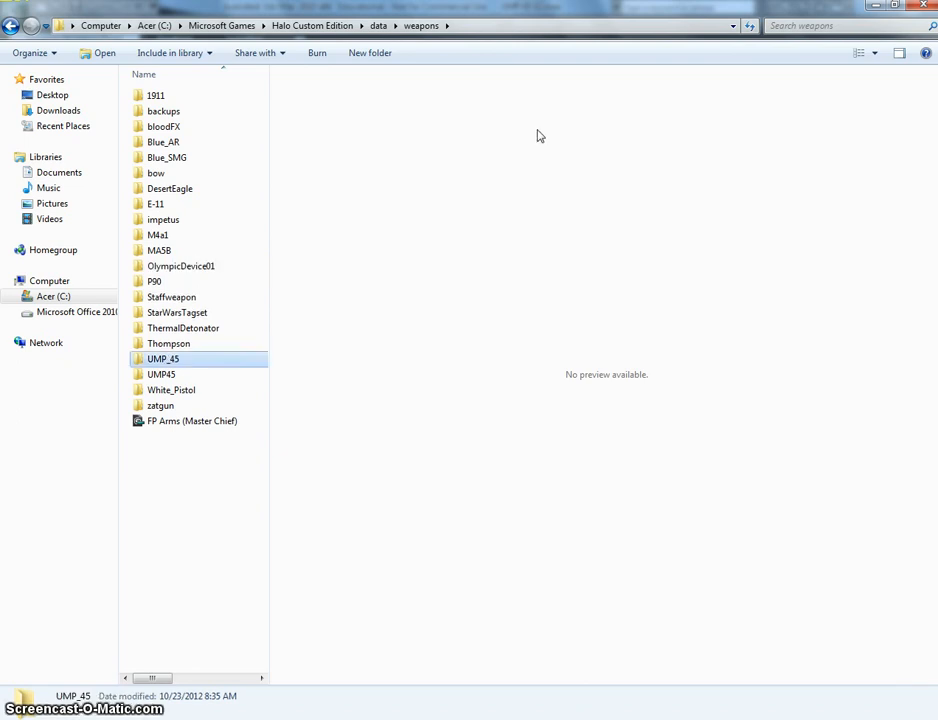
- Check the contents of the old UMP45 folder and delete it from the weapons folder
double_click(178, 375)
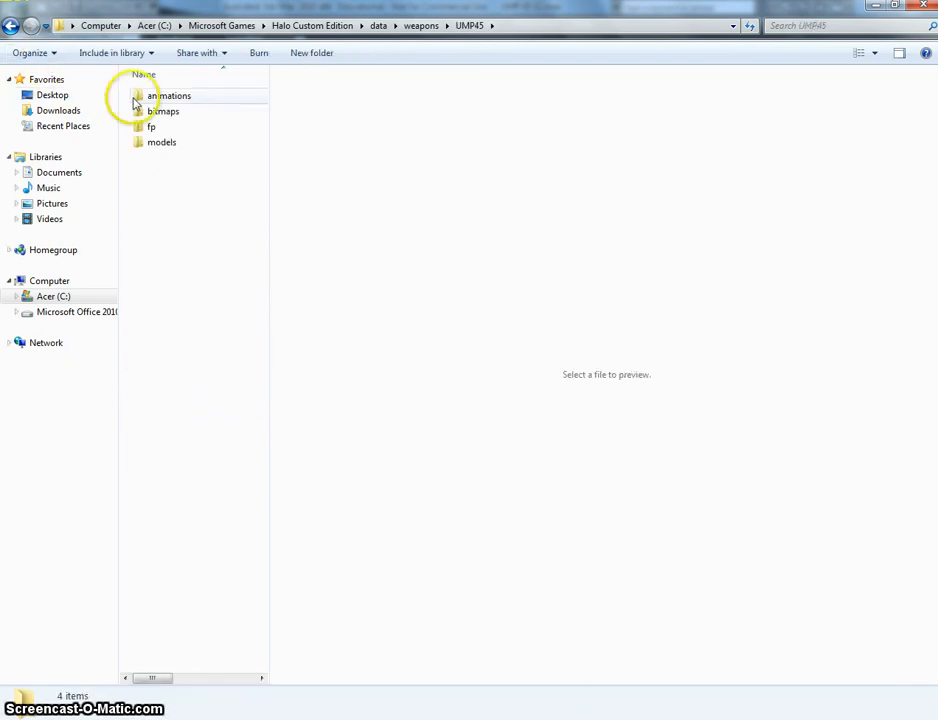
left_click(155, 111)
left_click(12, 27)
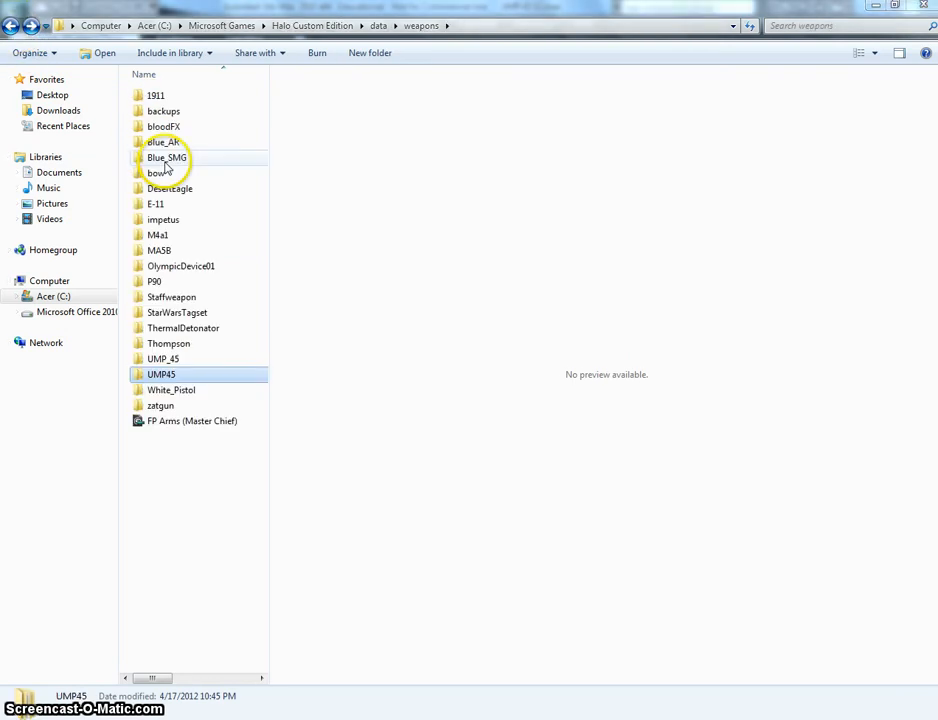
key("Delete")
key("Return")
- Create the subfolders bitmaps and models inside the UMP_45 folder
double_click(165, 361)
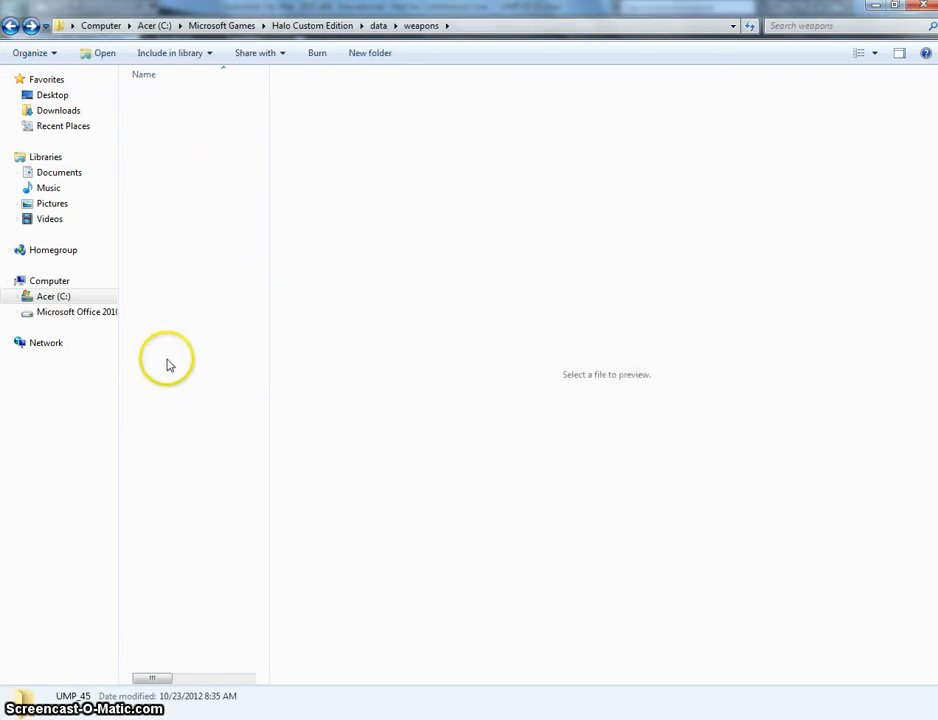
left_click(284, 58)
type("bitmaps")
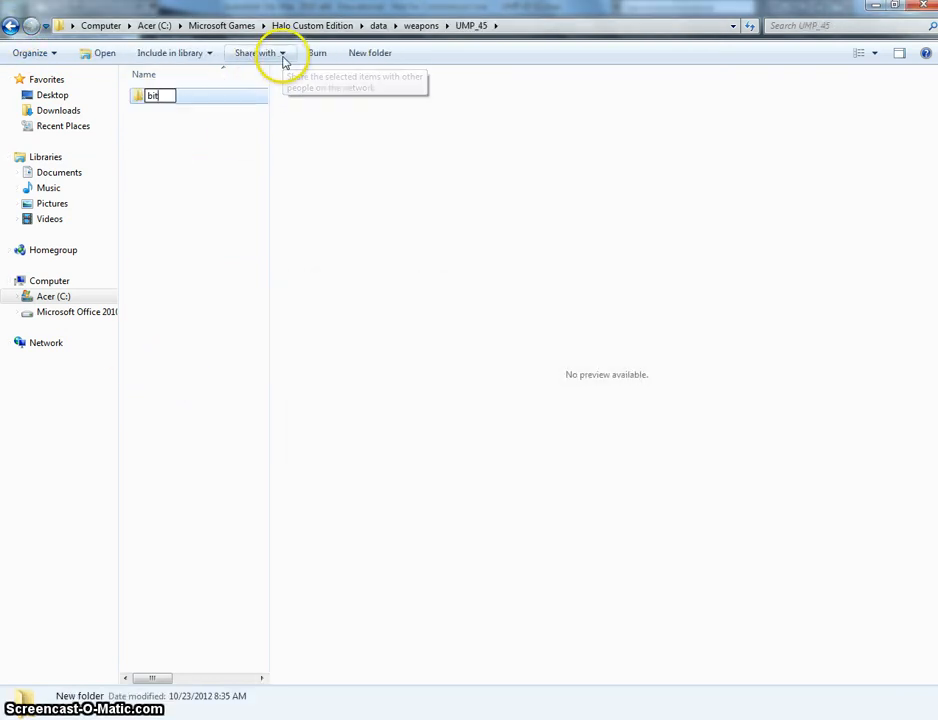
key("Return")
left_click(387, 56)
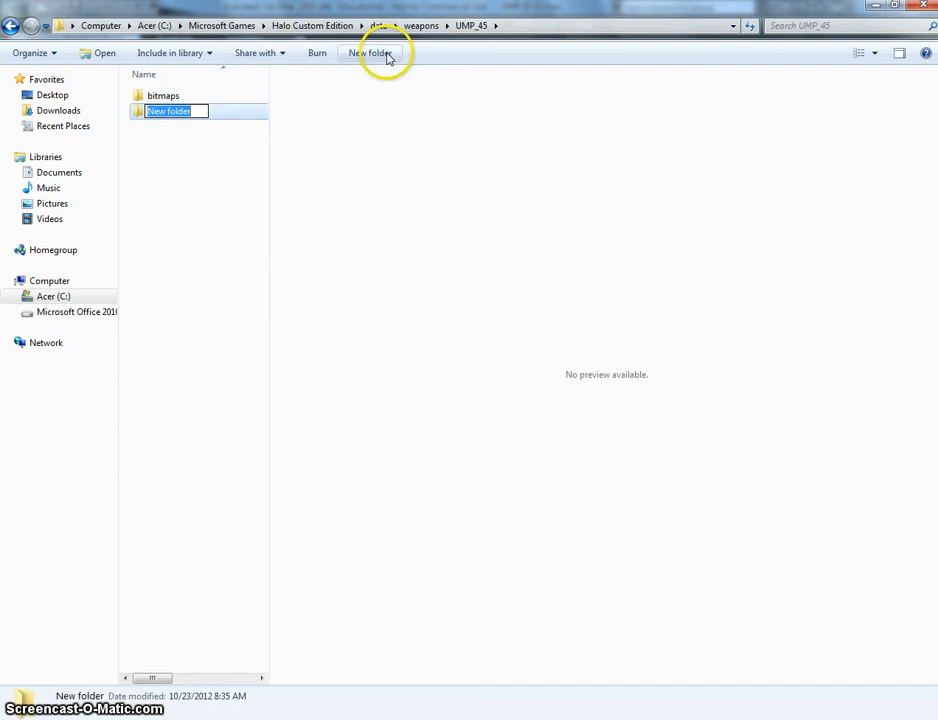
- Add the subfolders fp and animations to the UMP_45 folder
left_click(387, 56)
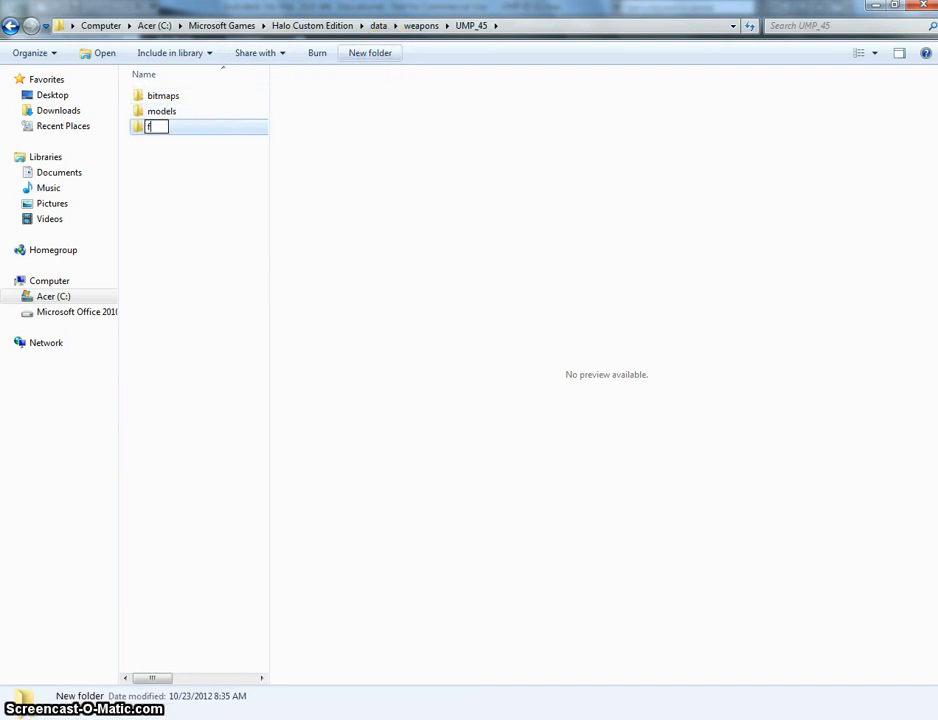
type("fp")
key("Return")
left_click(387, 56)
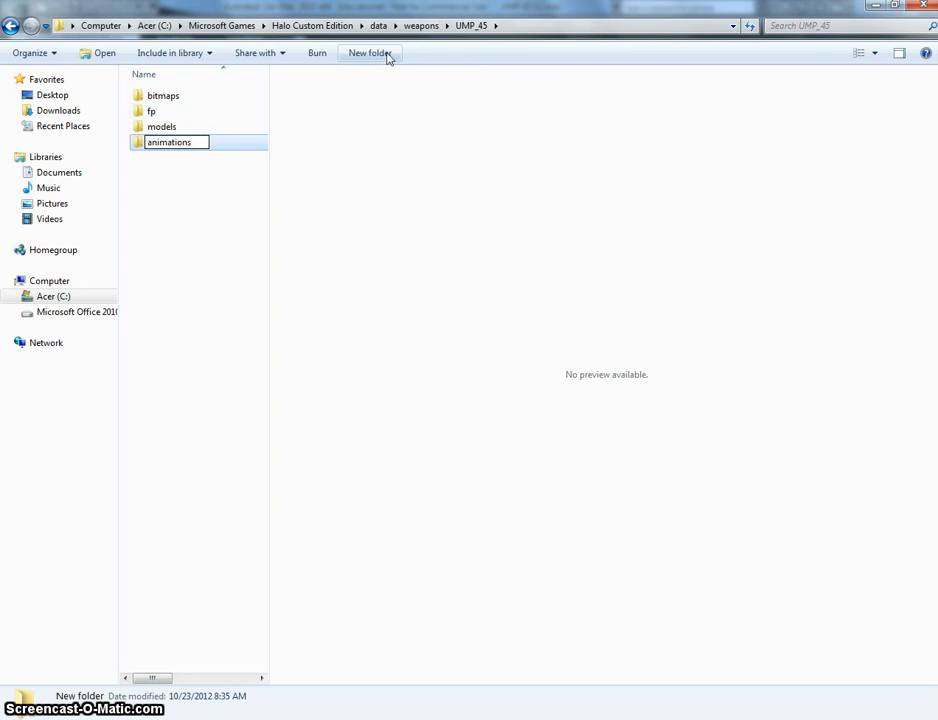
type("animations")
key("Return")
- Add the subfolders sounds and physics to the UMP_45 folder
left_click(387, 56)
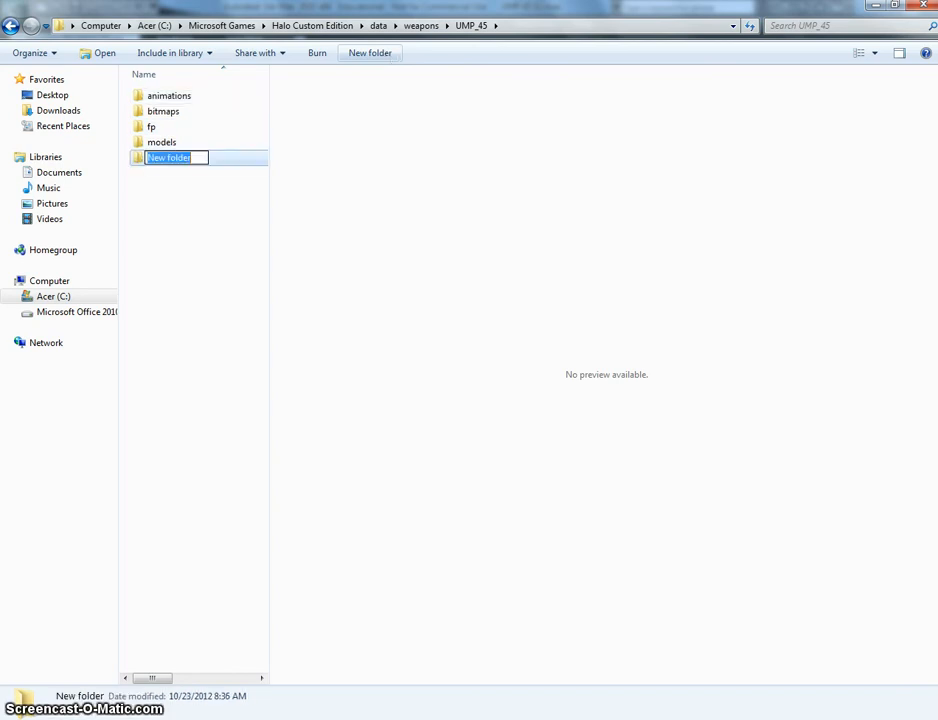
type("sounds")
key("Return")
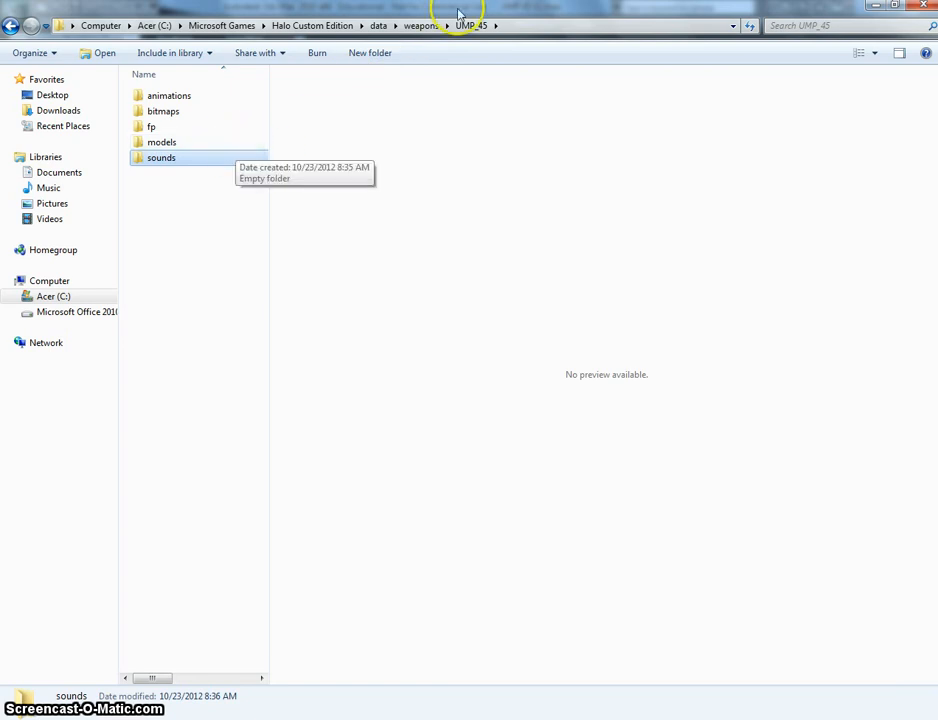
left_click(369, 56)
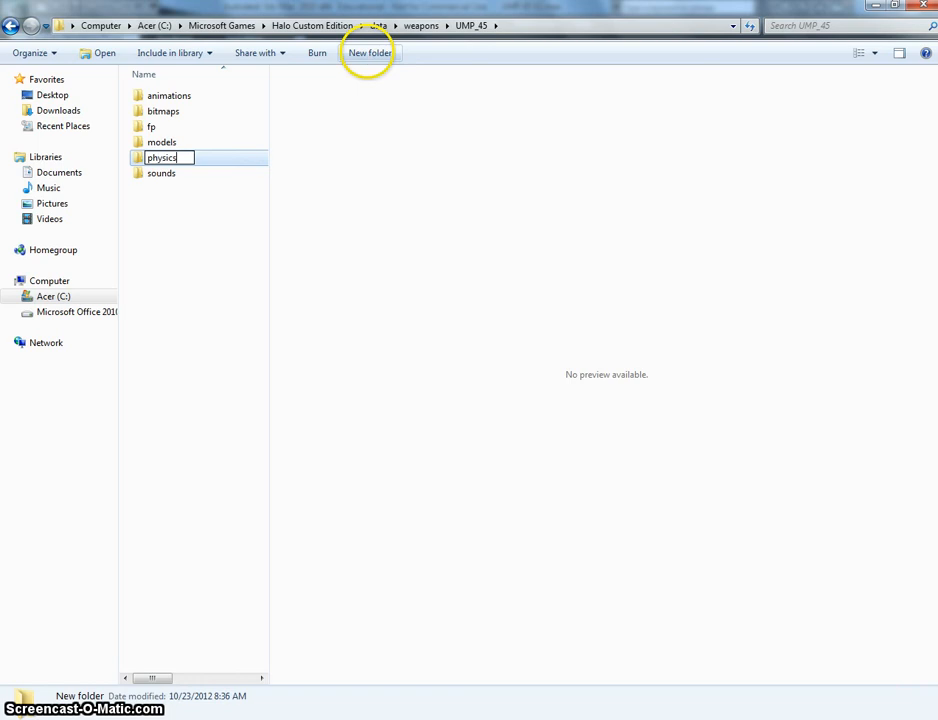
key("Return")
- Create a folder named models inside the fp folder and go back to UMP_45
double_click(152, 127)
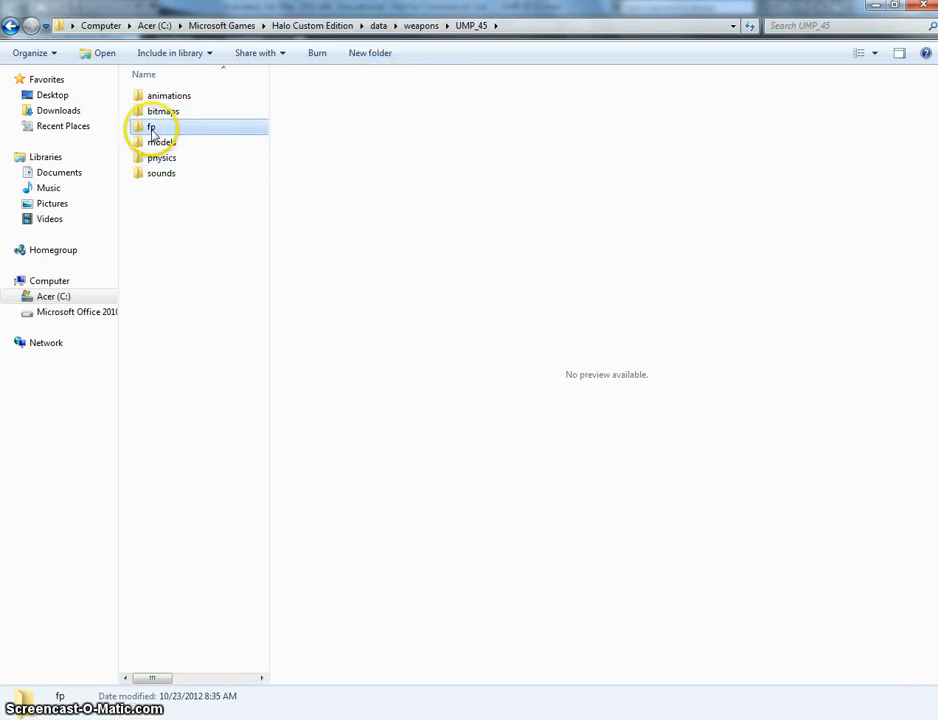
key("ctrl+shift+n")
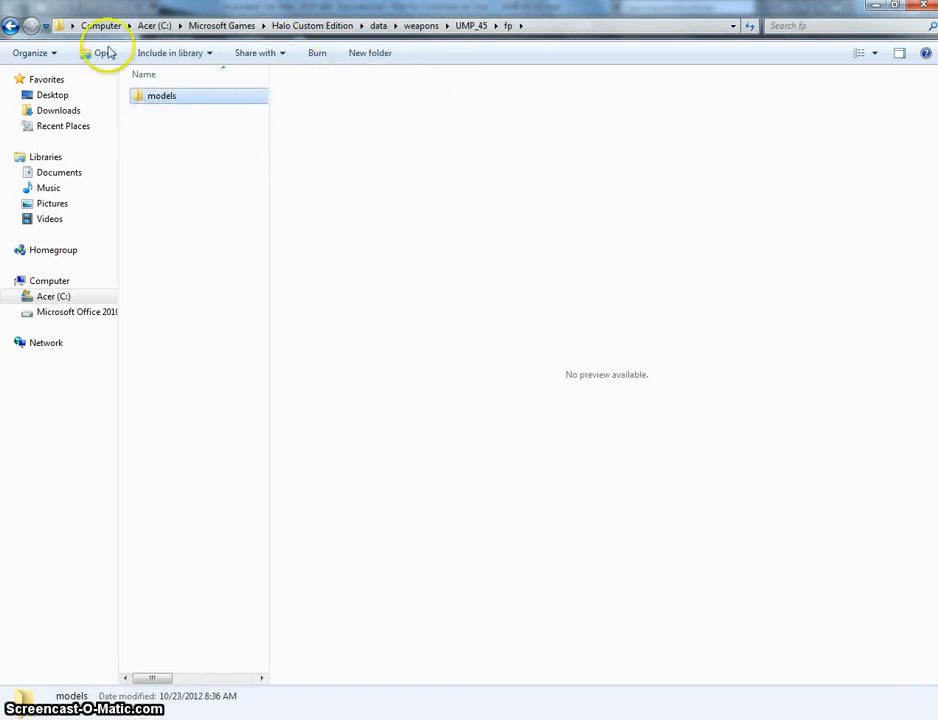
left_click(10, 26)
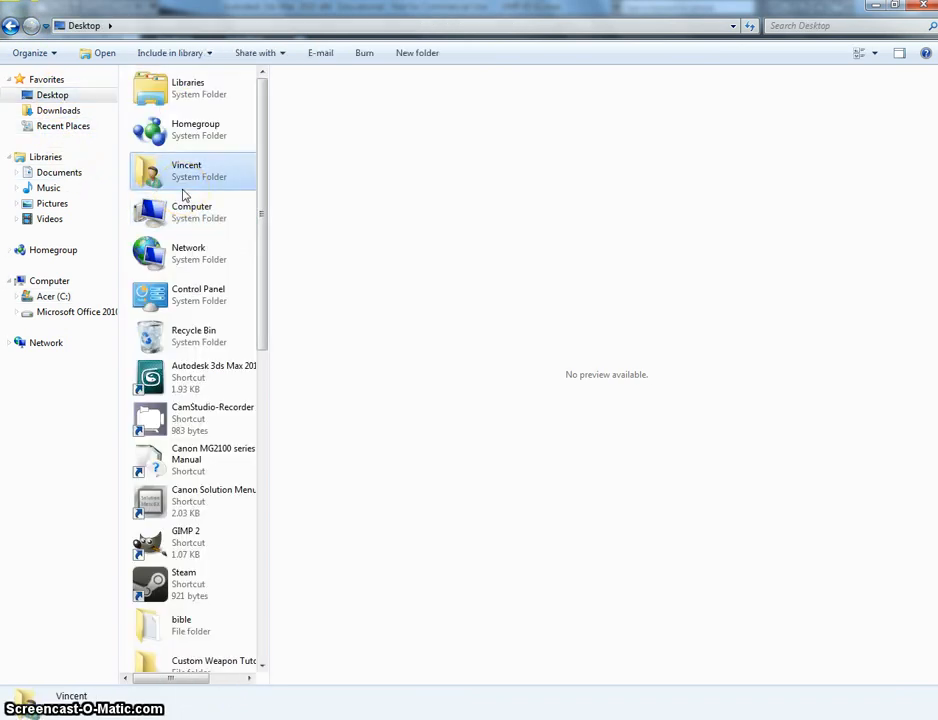
- Copy the UMP_45 texture image from the Custom Weapon Tutorial folder on the desktop
left_click(183, 195)
scroll(183, 195, "down", 5)
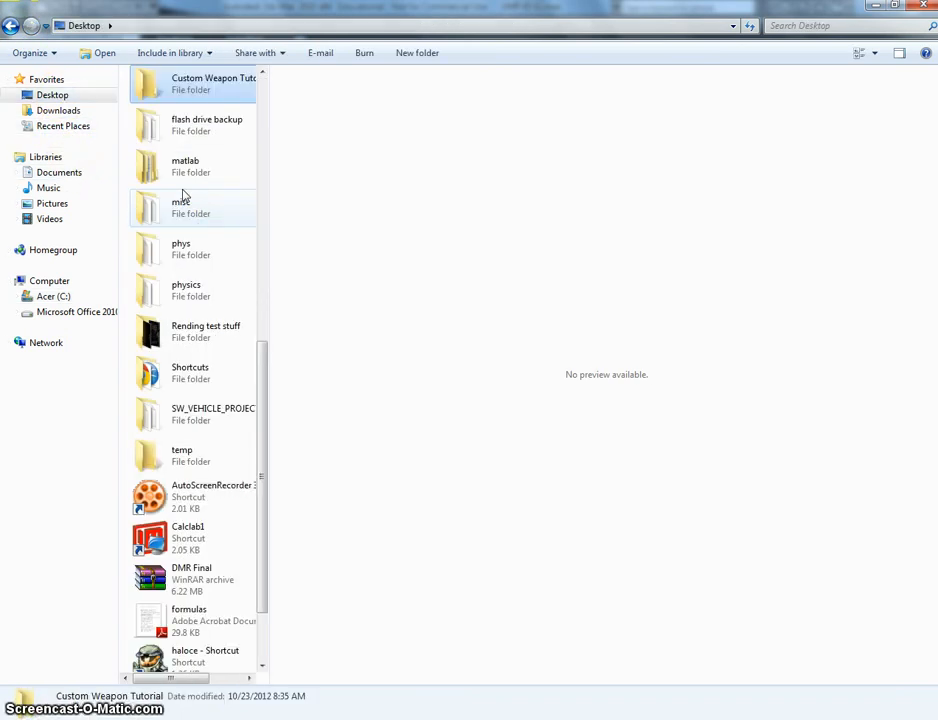
key("Return")
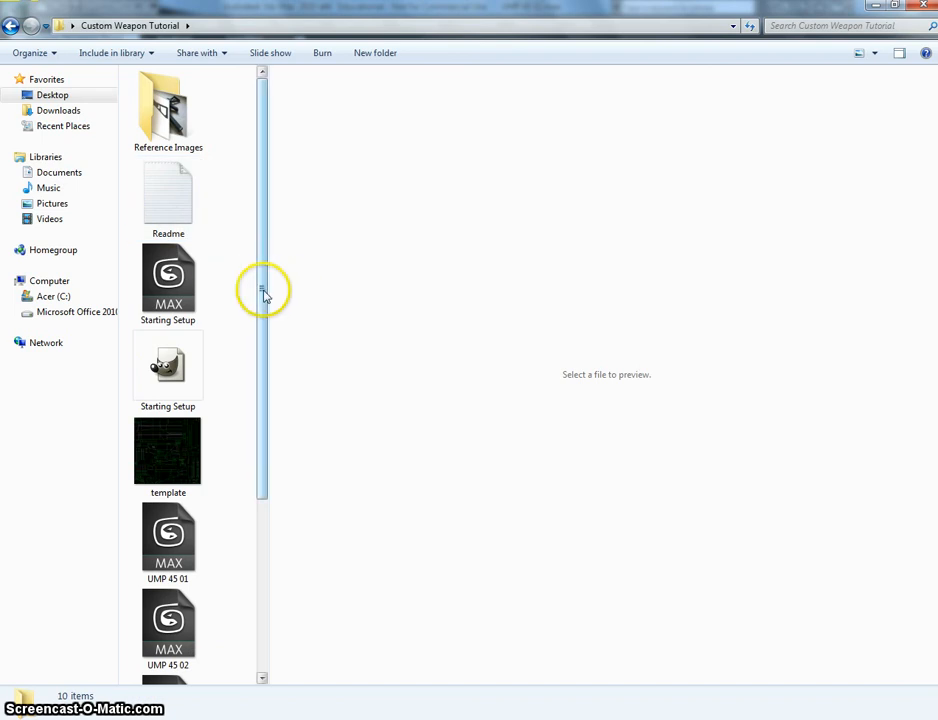
left_click_drag(264, 293, 295, 498)
left_click(191, 648)
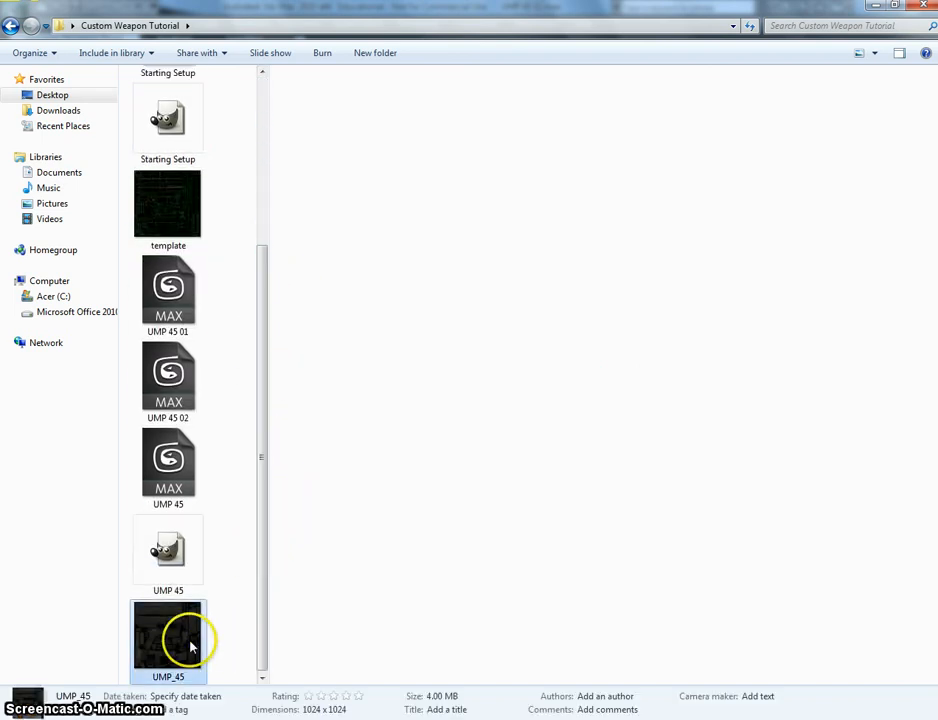
- Paste the UMP_45 image into the bitmaps folder under C:\Microsoft Games\Halo Custom Edition\data\weapons\UMP_45
left_click(51, 296)
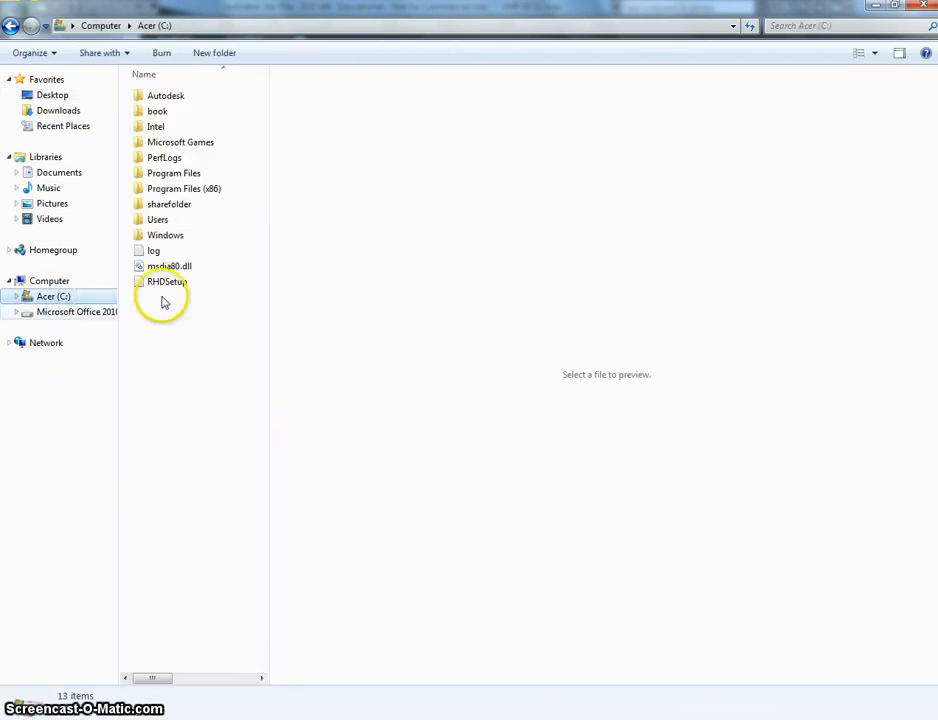
double_click(178, 143)
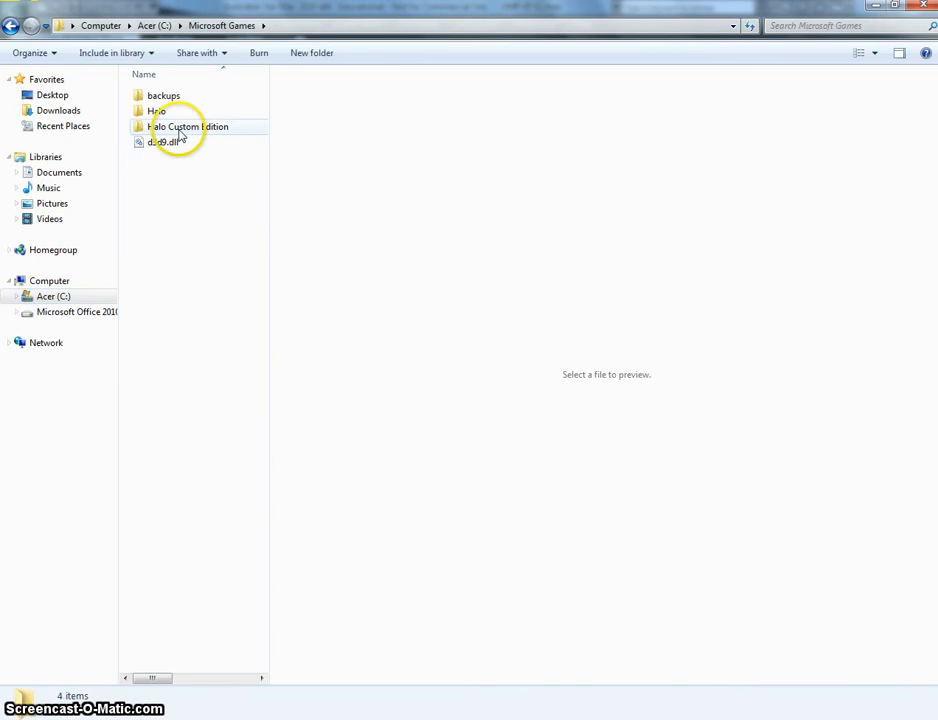
double_click(180, 130)
left_click(172, 143)
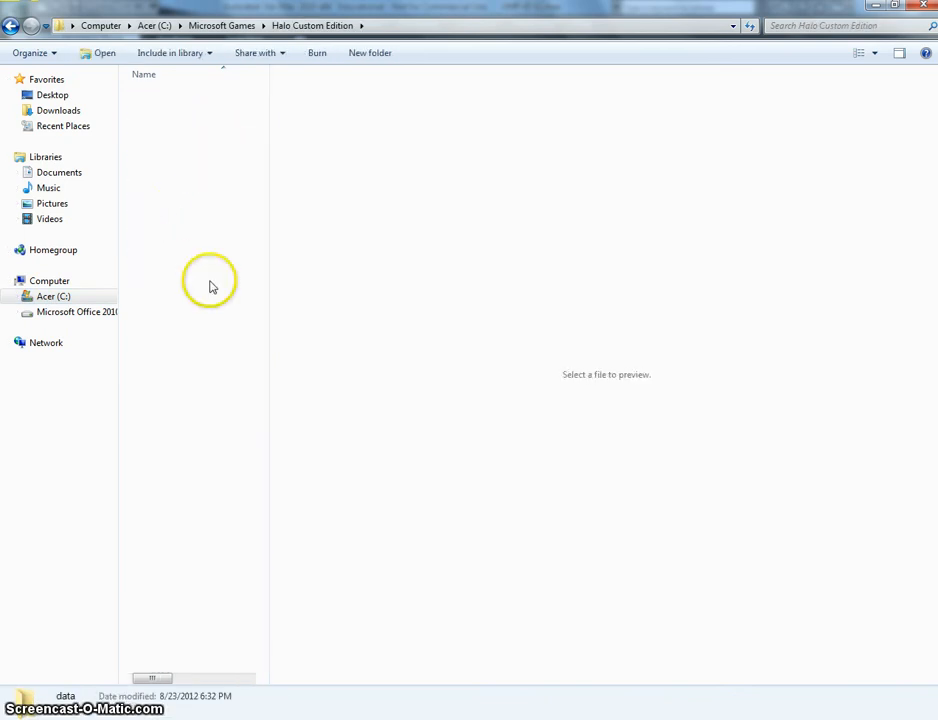
double_click(170, 267)
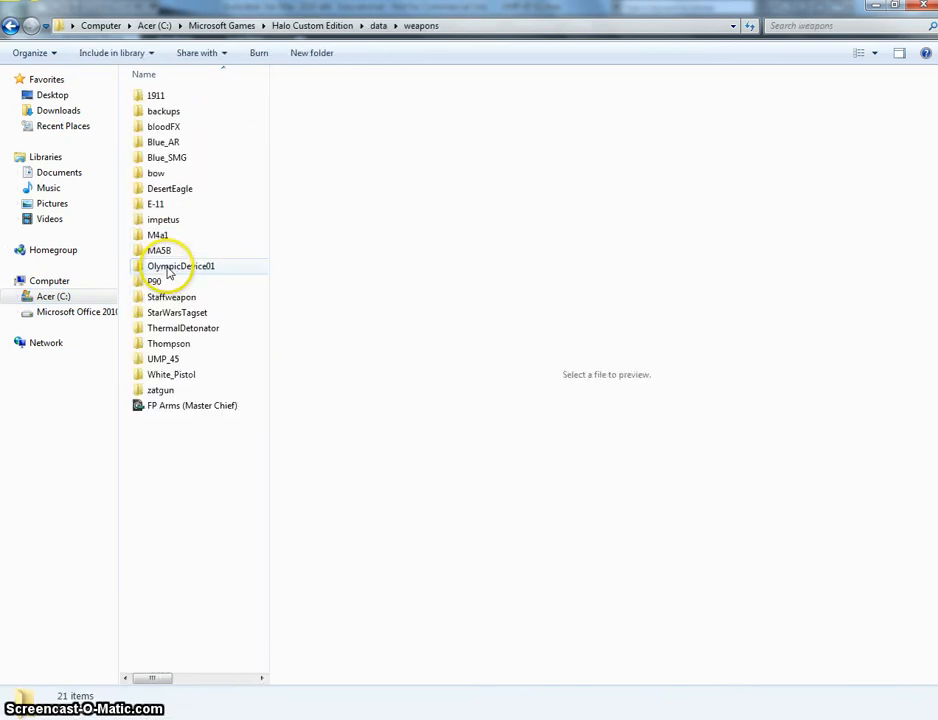
double_click(163, 359)
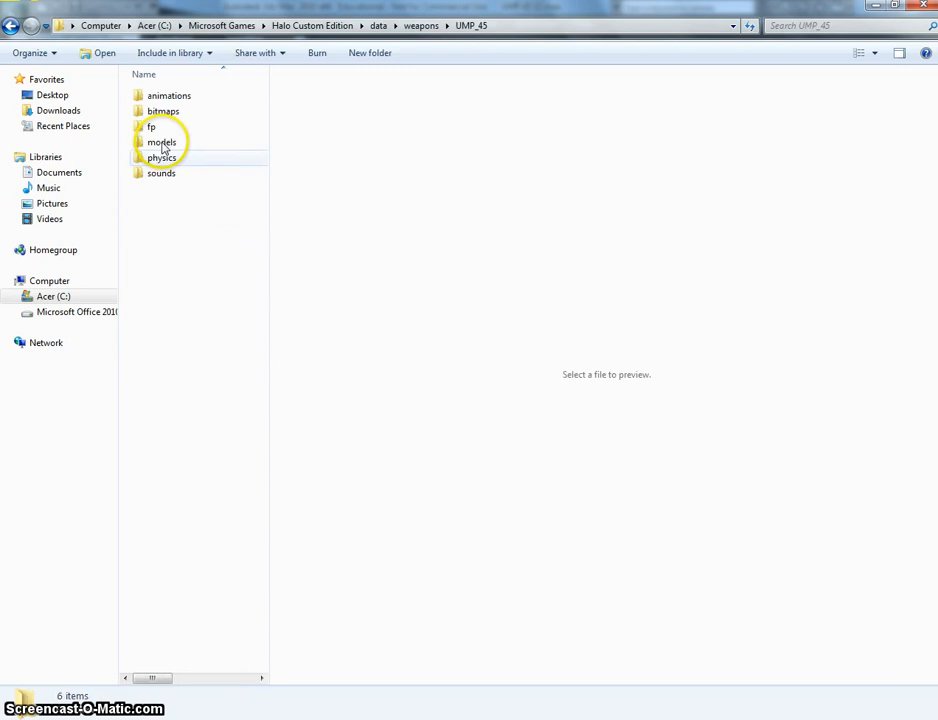
double_click(165, 111)
key("ctrl+v")
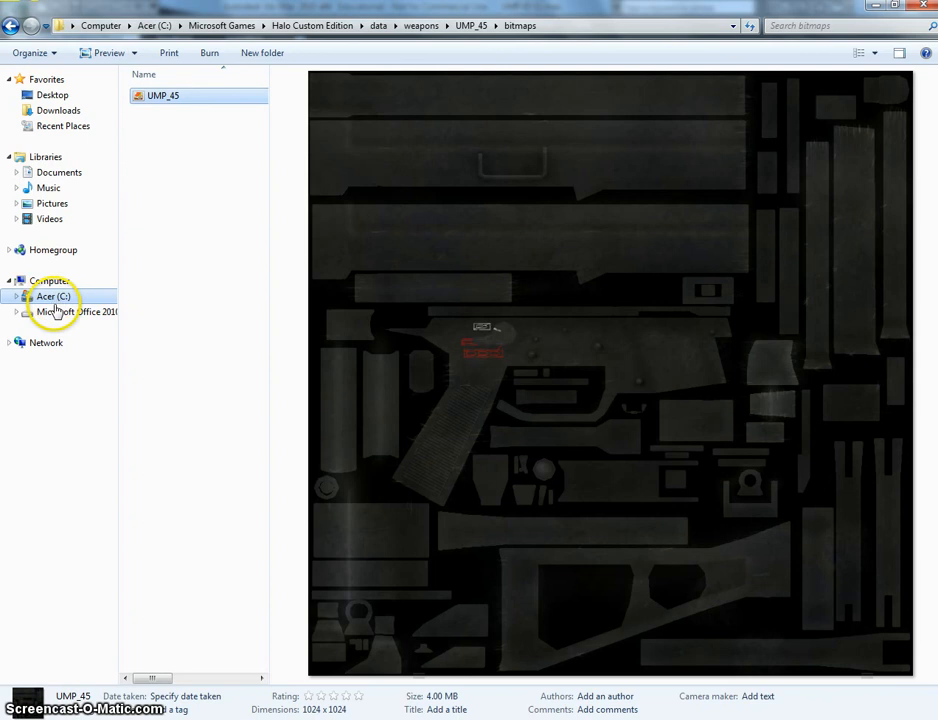
- Reopen the Halo Custom Edition folder and check the UMP_45 texture in data\weapons\UMP_45\bitmaps
right_click(110, 718)
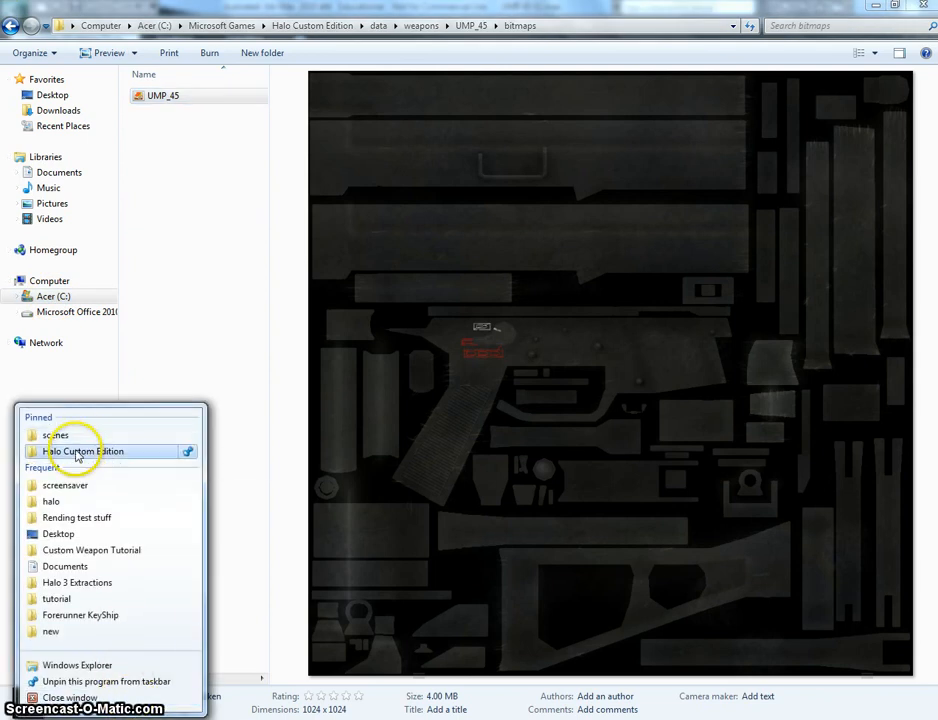
left_click(80, 451)
left_click(157, 145)
double_click(158, 146)
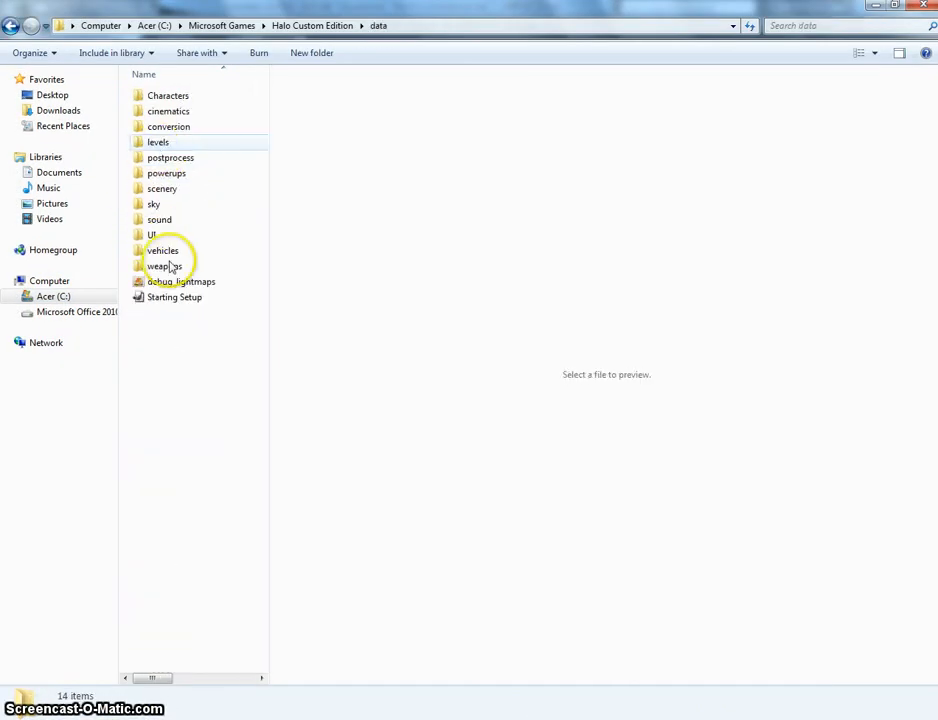
double_click(172, 266)
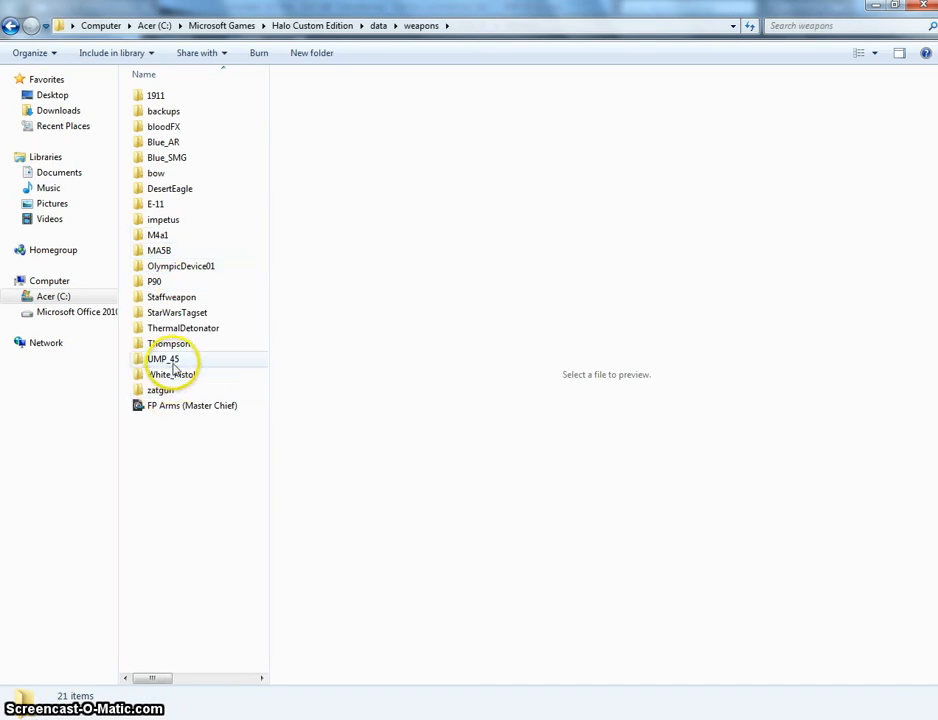
double_click(172, 366)
double_click(150, 109)
left_click(152, 95)
- Open the UMP 45 02 scene from the desktop's Custom Weapon Tutorial folder in 3ds Max
left_click(52, 100)
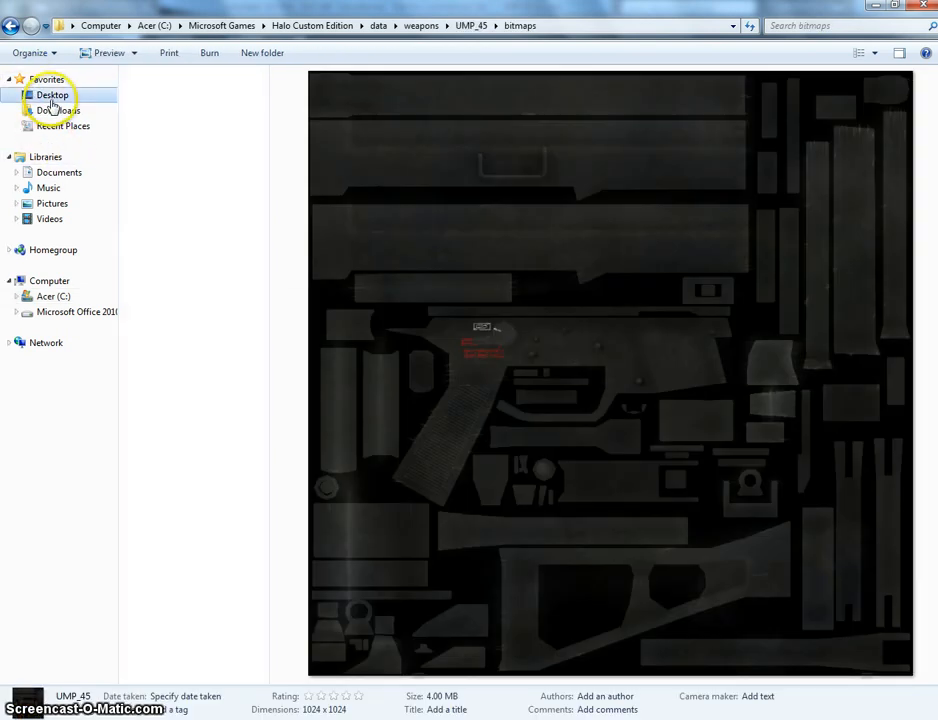
type("cu")
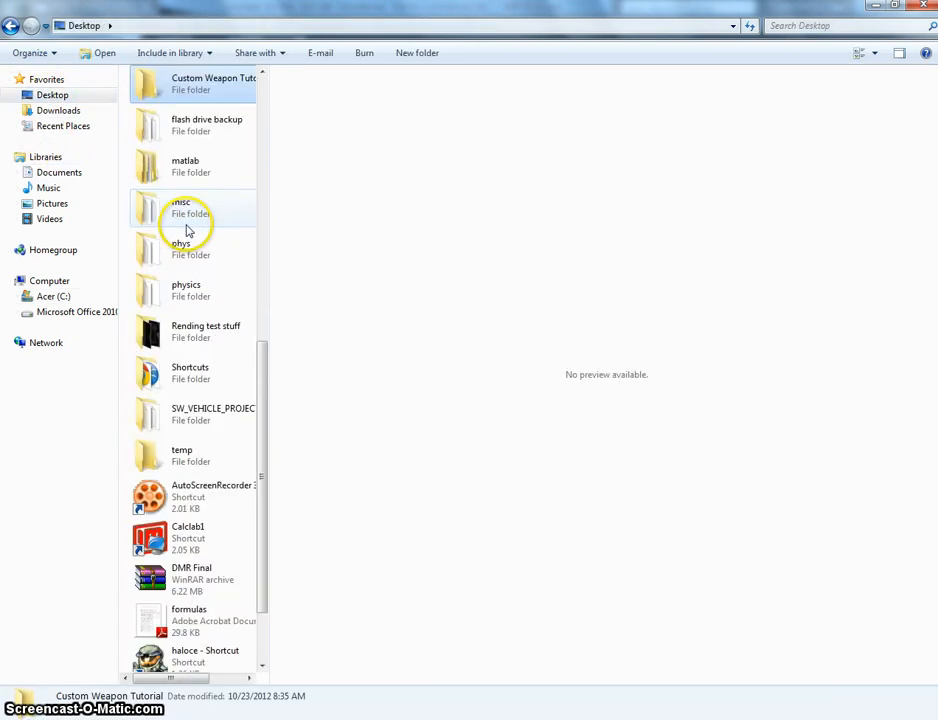
key("Return")
left_click_drag(267, 259, 257, 400)
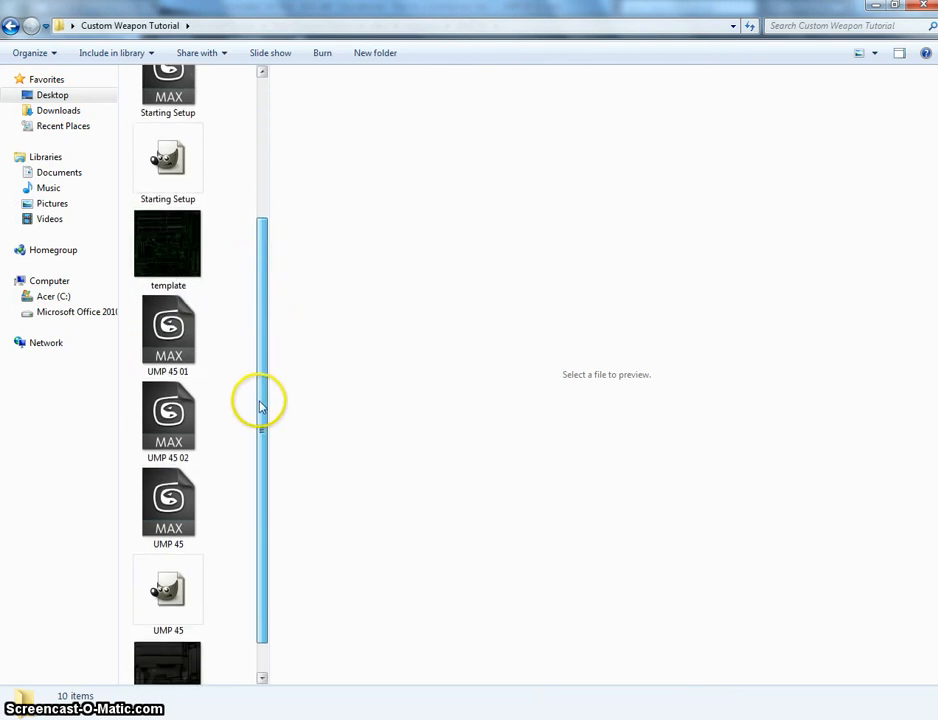
left_click(176, 420)
double_click(168, 422)
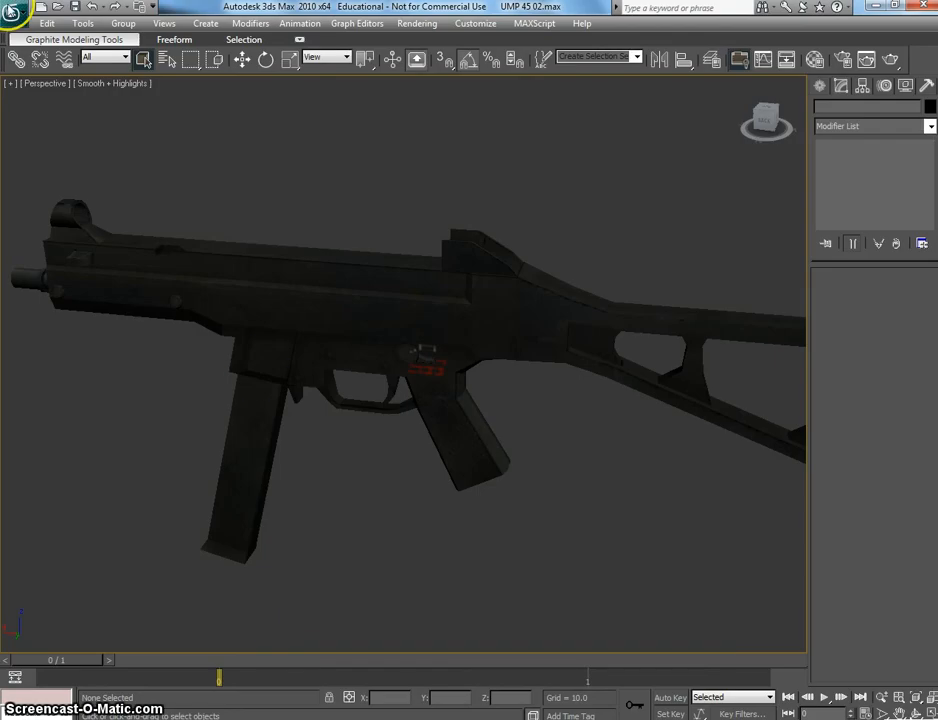
- Start saving a copy of the scene and browse to C:\Microsoft Games\Halo Custom Edition\data as the destination
left_click(15, 14)
left_click(54, 180)
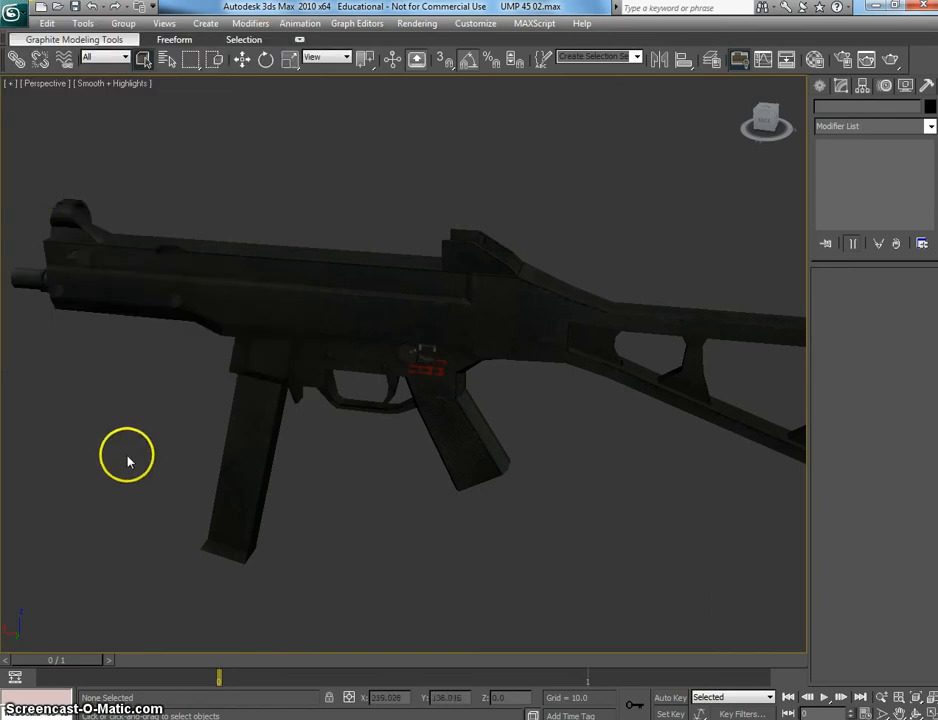
left_click(174, 34)
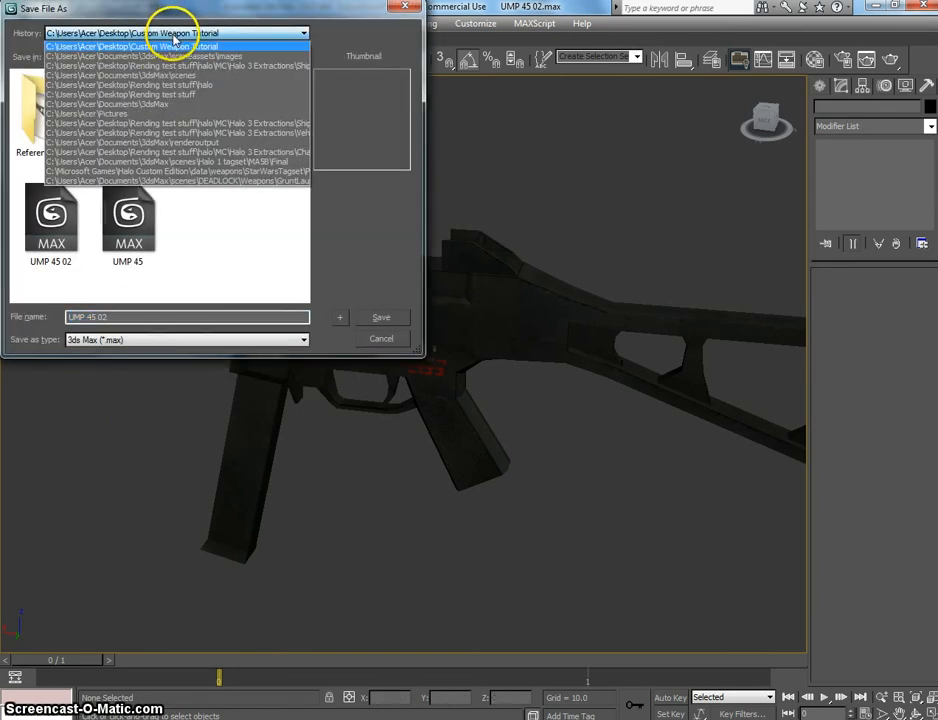
left_click(176, 46)
left_click(238, 60)
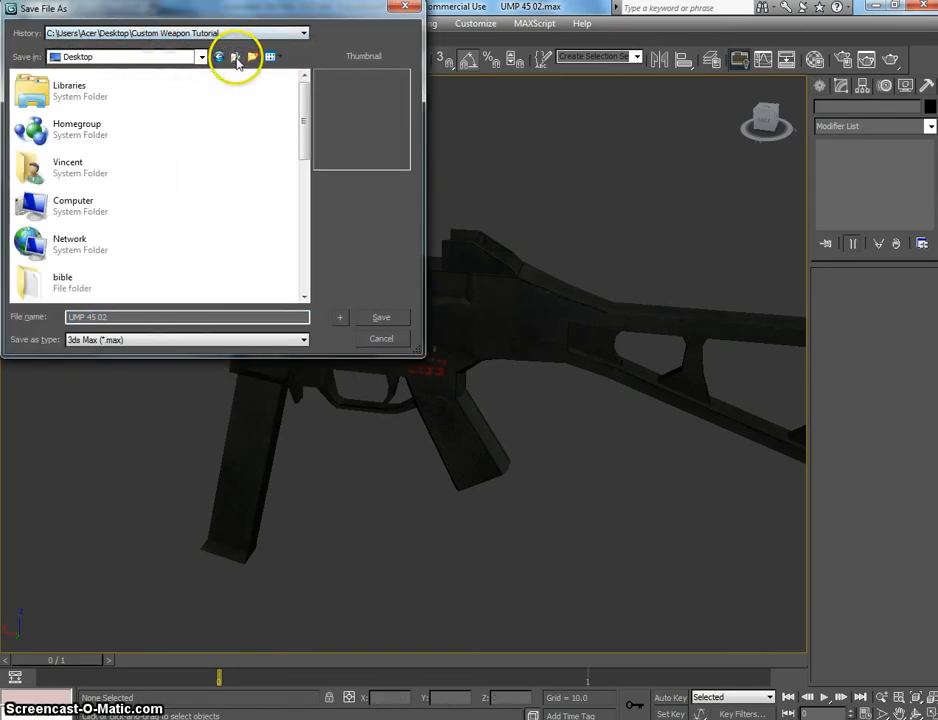
double_click(57, 207)
double_click(69, 105)
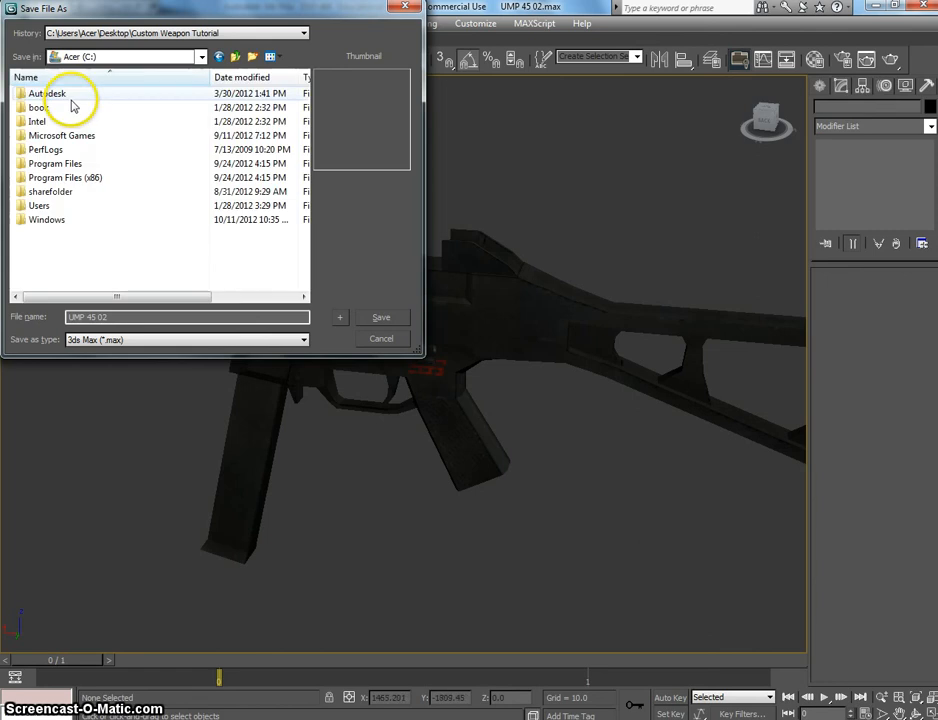
left_click(89, 141)
double_click(89, 141)
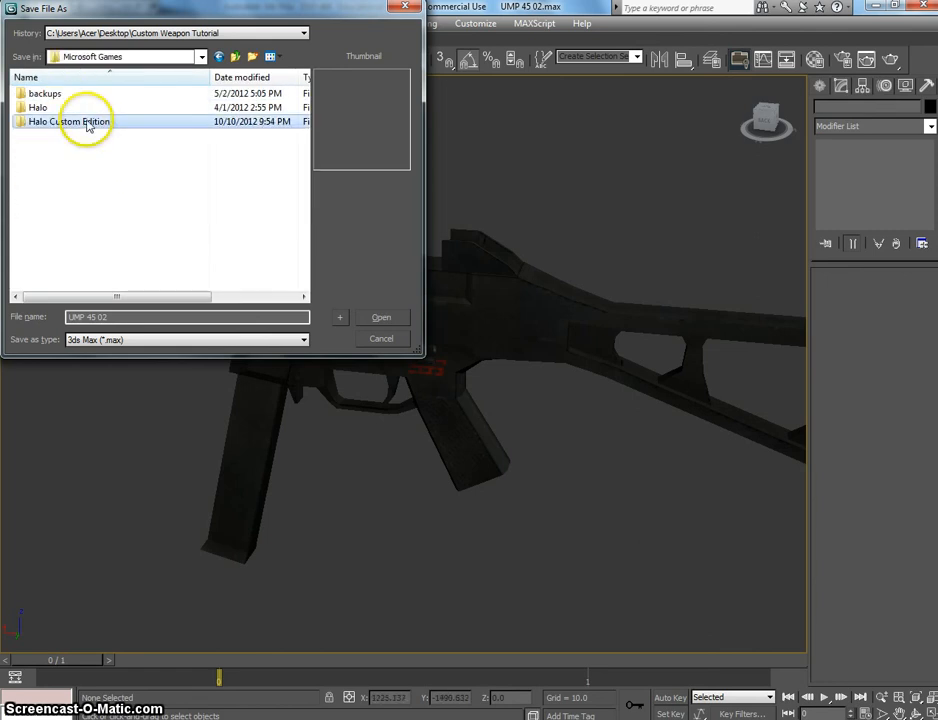
double_click(82, 121)
double_click(64, 135)
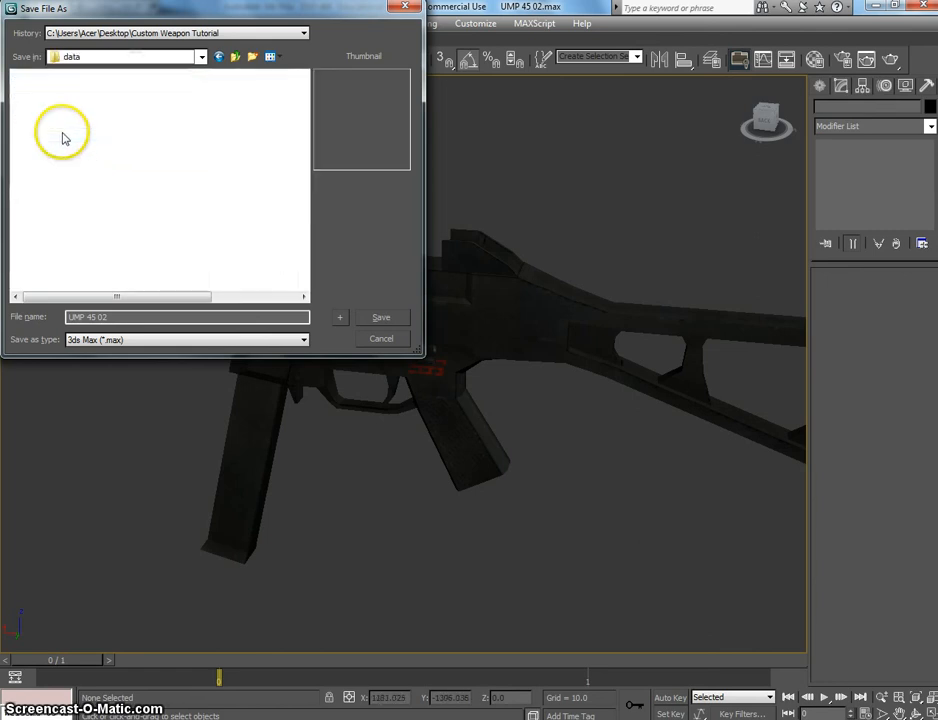
- Save the scene as UMP 45 in the models folder inside weapons\UMP_45
double_click(57, 247)
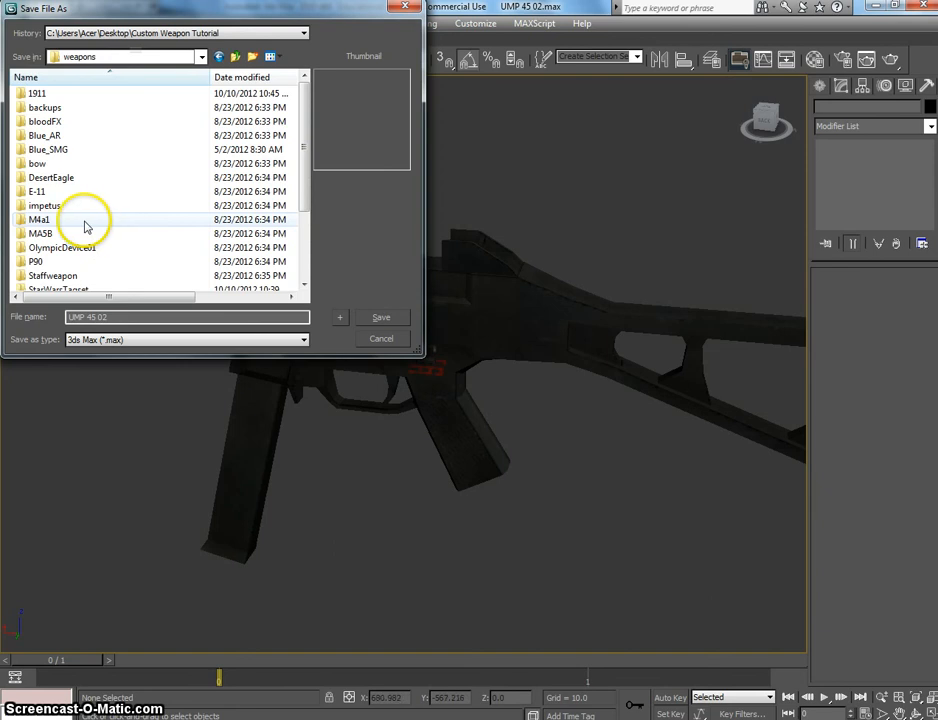
scroll(77, 226, "down", 3)
left_click(75, 229)
double_click(75, 229)
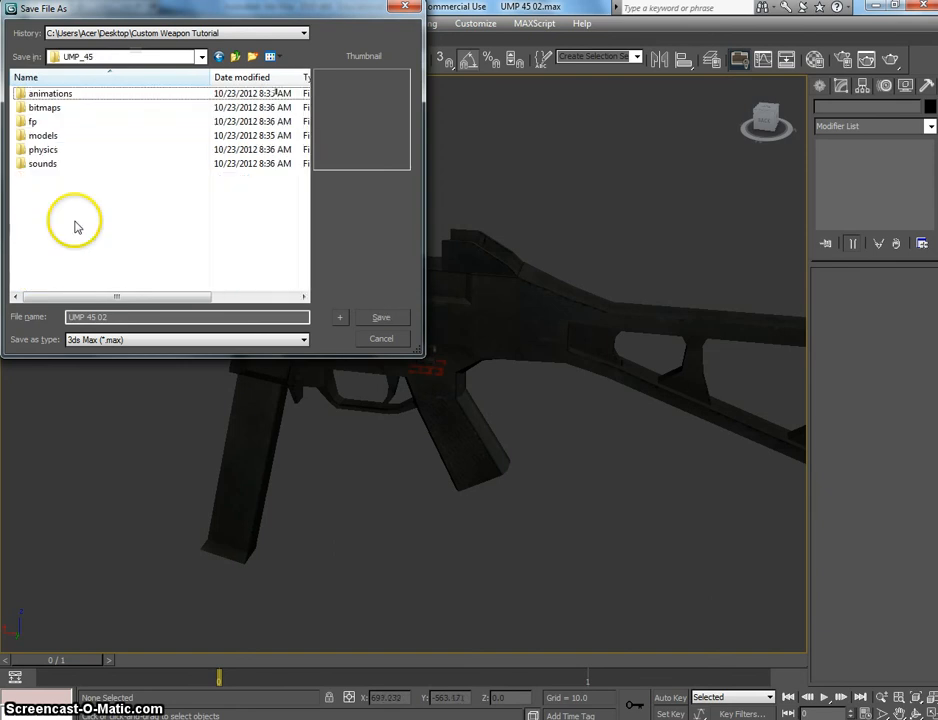
double_click(57, 135)
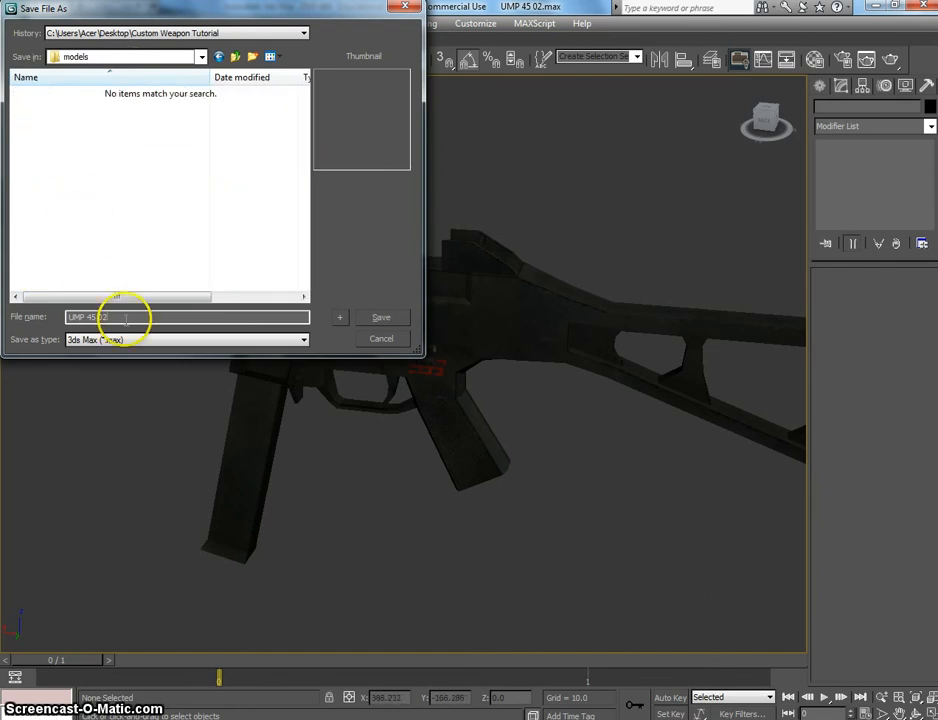
key("Return")
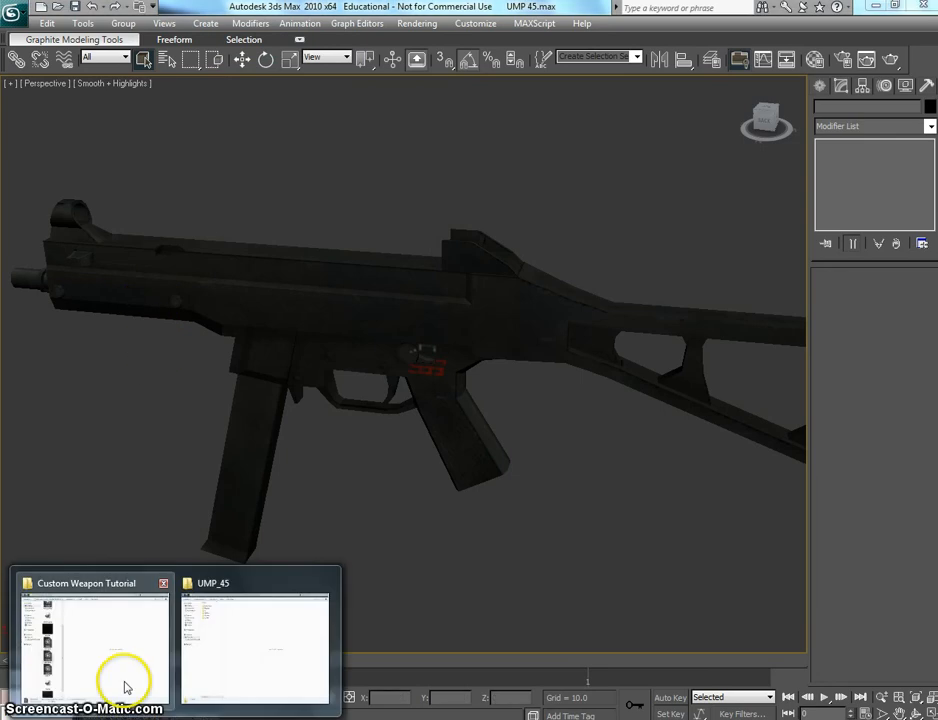
- Look through the Custom Weapon Tutorial folder and close its window to return to the 3ds Max scene
left_click(126, 684)
left_click_drag(264, 502, 276, 332)
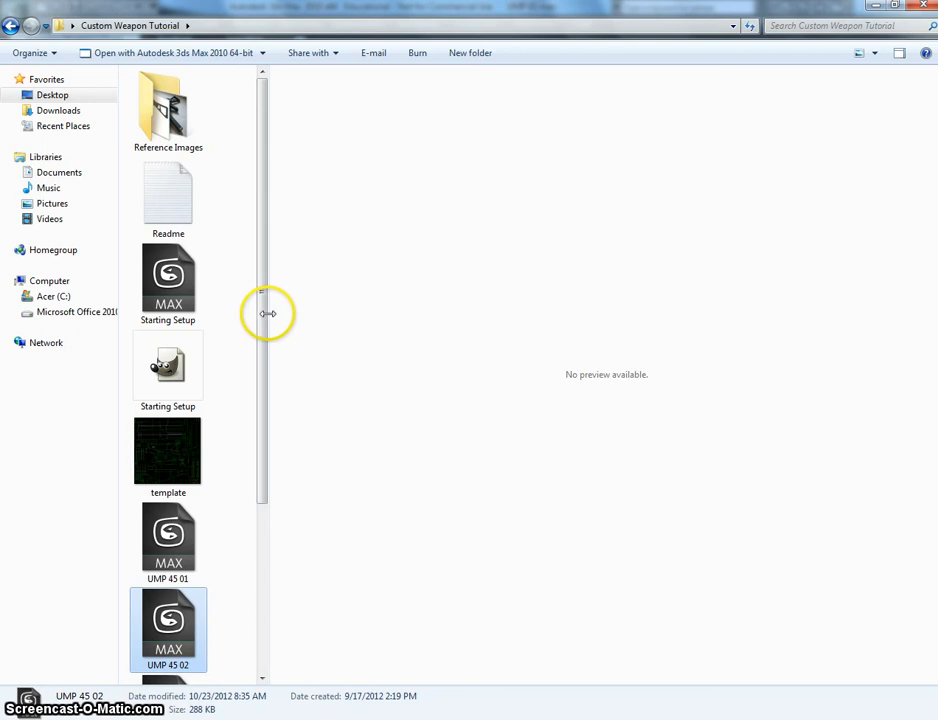
mouse_move(266, 325)
left_mouse_down()
mouse_move(266, 419)
mouse_move(269, 317)
left_mouse_up()
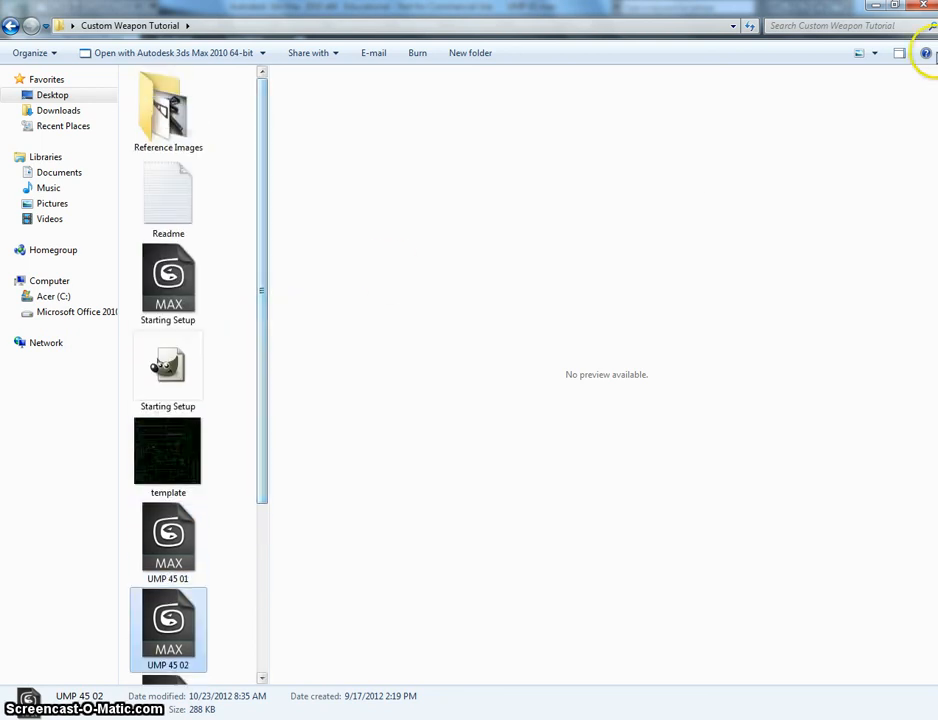
left_click(919, 8)
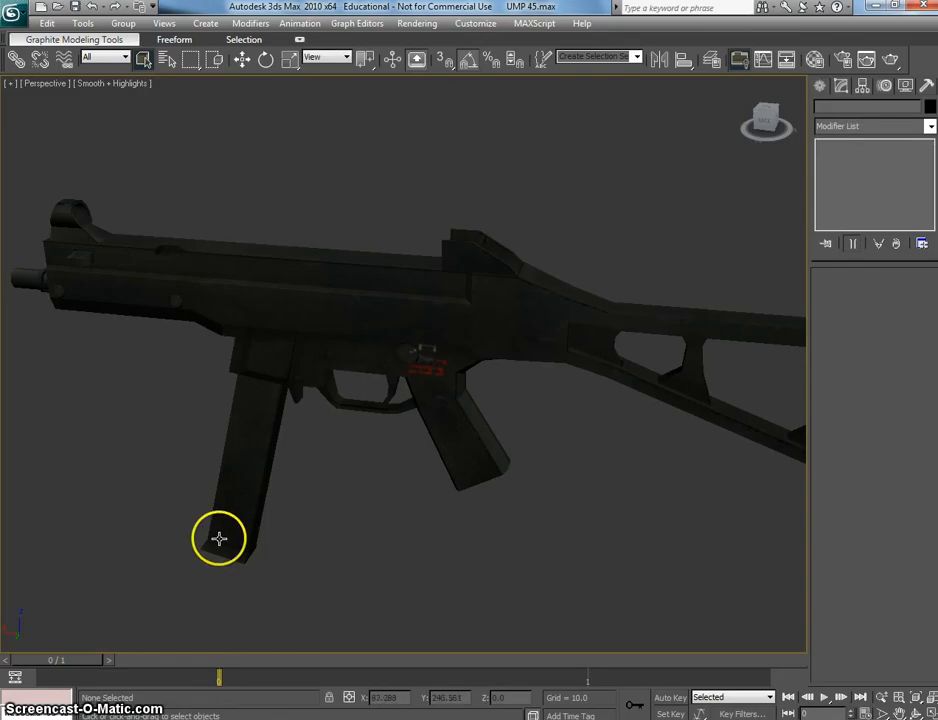